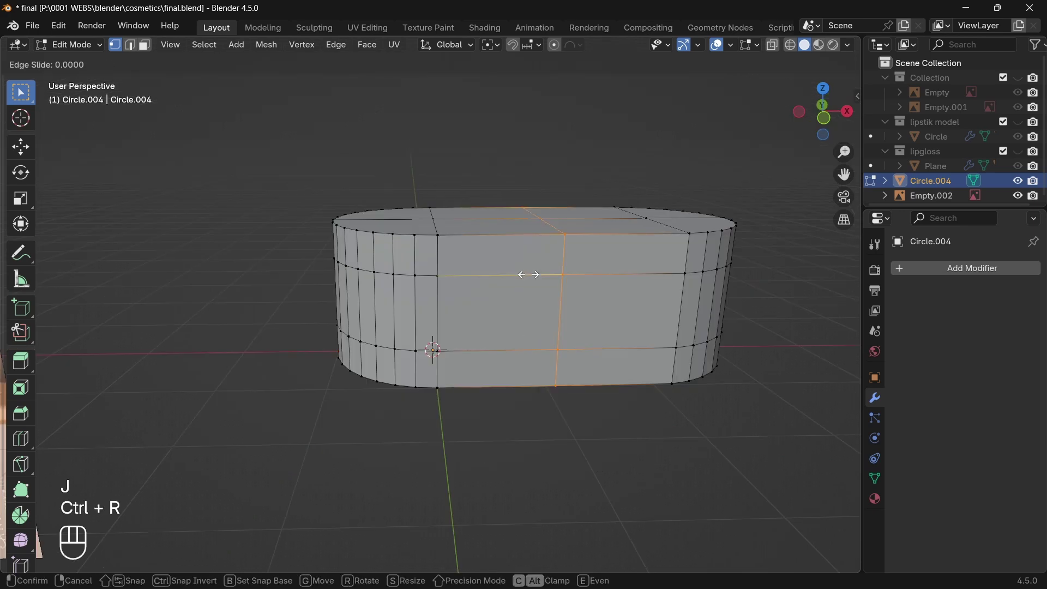
- Add a centred vertical loop cut through the body's flat section and bevel it apart by about 0.89 m
right_click(529, 273)
key(KP_1)
key(ctrl+b)
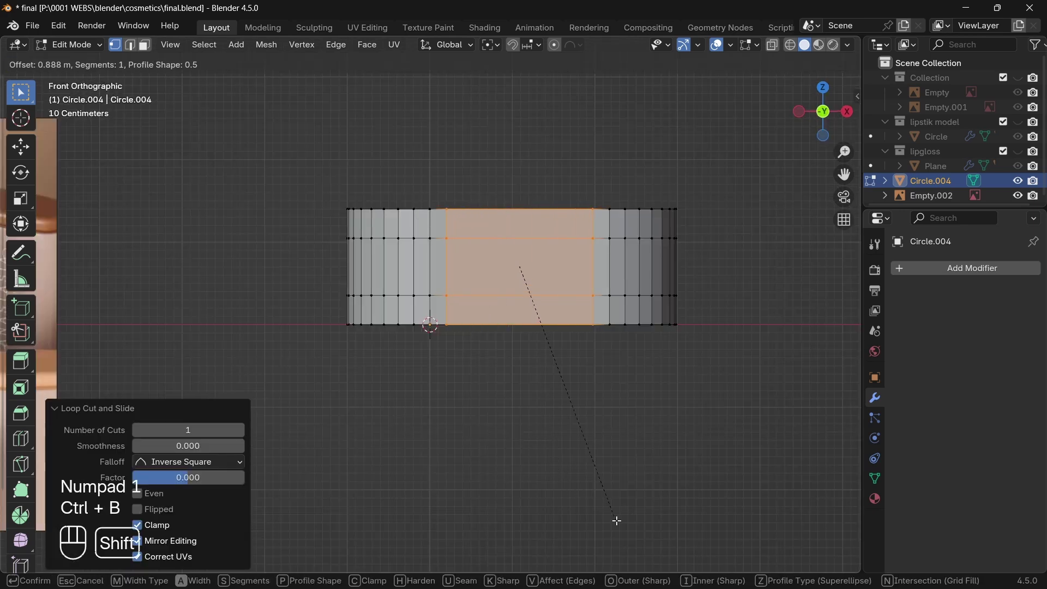
click(603, 514)
- Cut a rectangular opening through the body by bridging the large middle faces on its front and back
middle_drag(603, 514, 468, 432)
key(3)
click(631, 382)
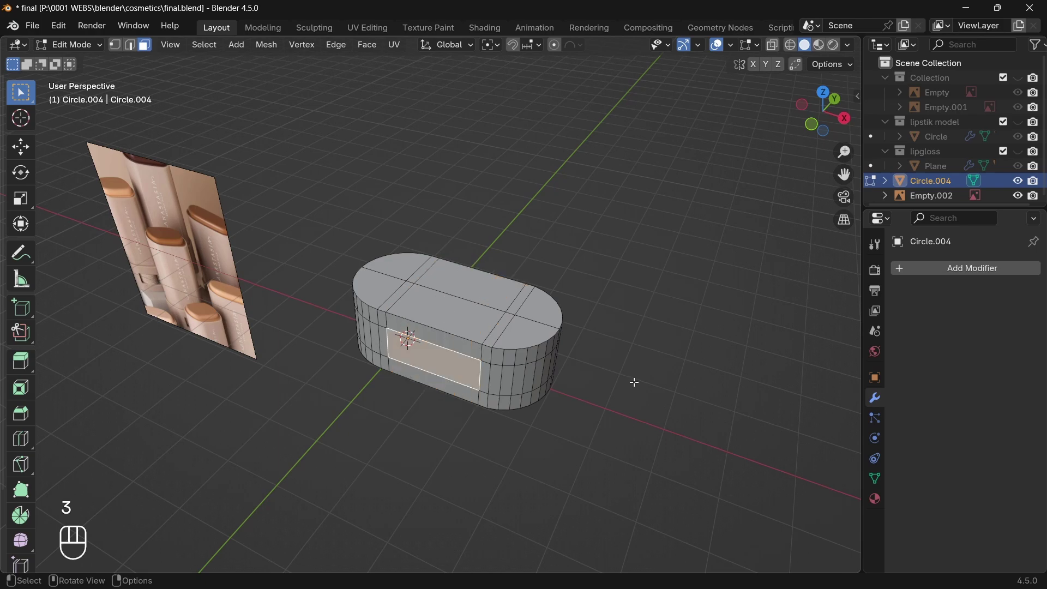
middle_drag(631, 381, 382, 363)
right_click(381, 290)
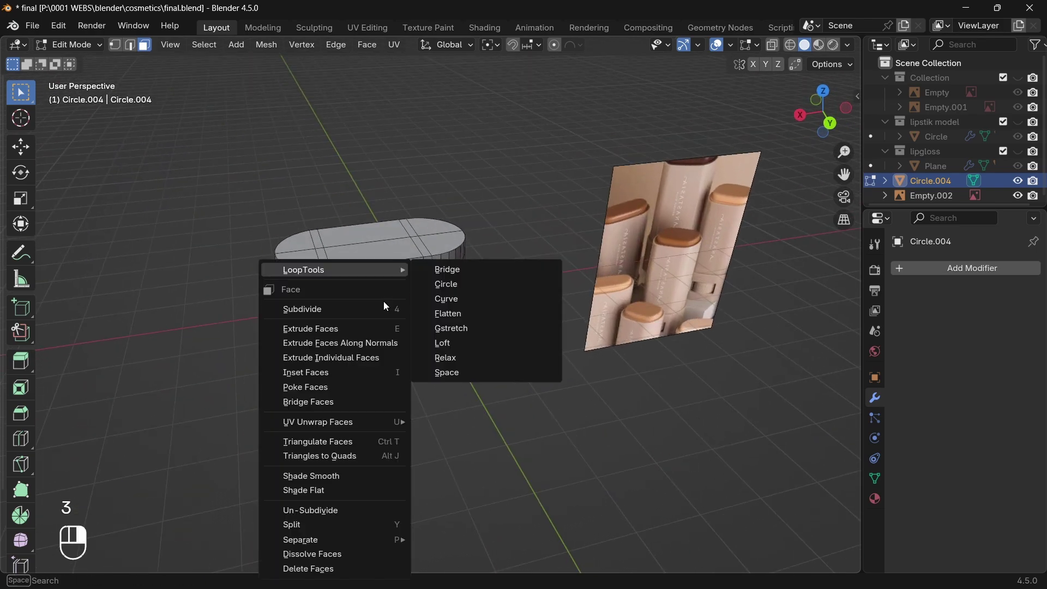
click(320, 402)
middle_drag(320, 402, 343, 364)
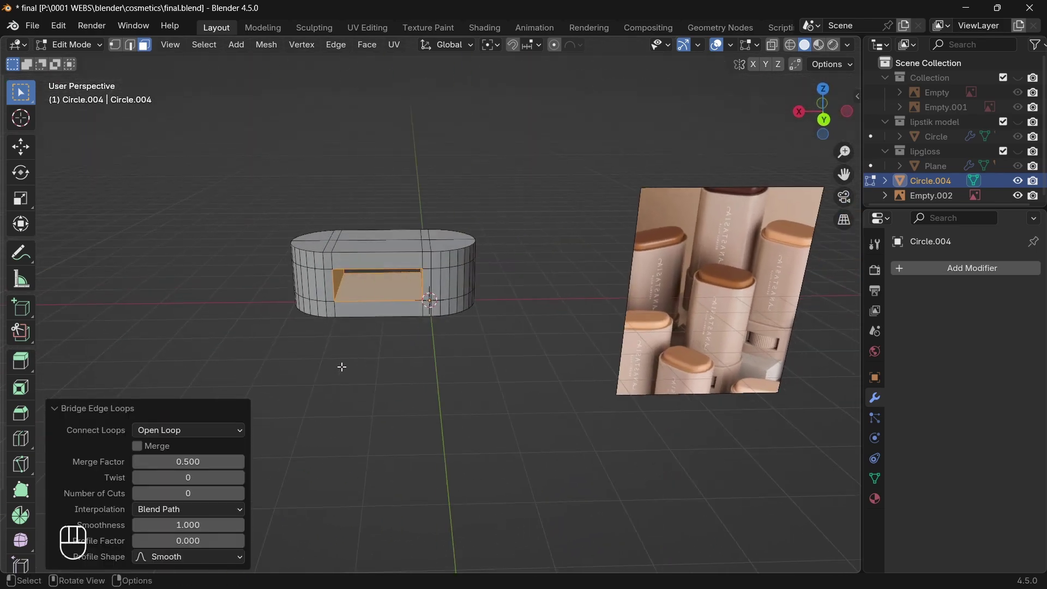
- Bevel the edges around the rectangular opening by about 0.02 m with 4 segments
scroll(327, 360, up, 4)
mouse_move(469, 349)
middle_down()
mouse_move(403, 344)
mouse_move(521, 329)
mouse_move(426, 364)
middle_up()
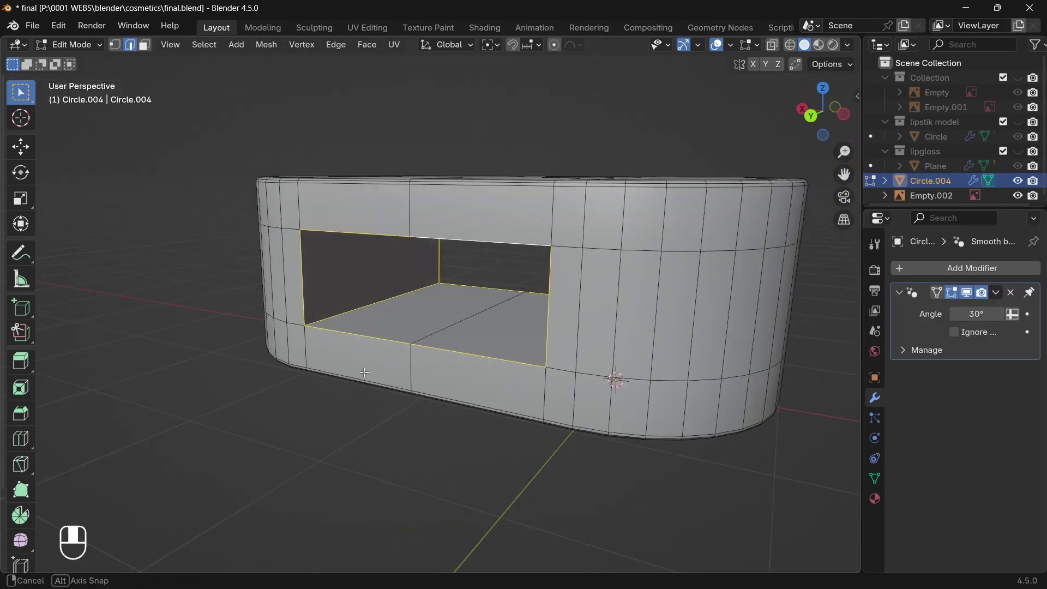
shift+click(382, 328)
shift+click(522, 329)
key(ctrl+b)
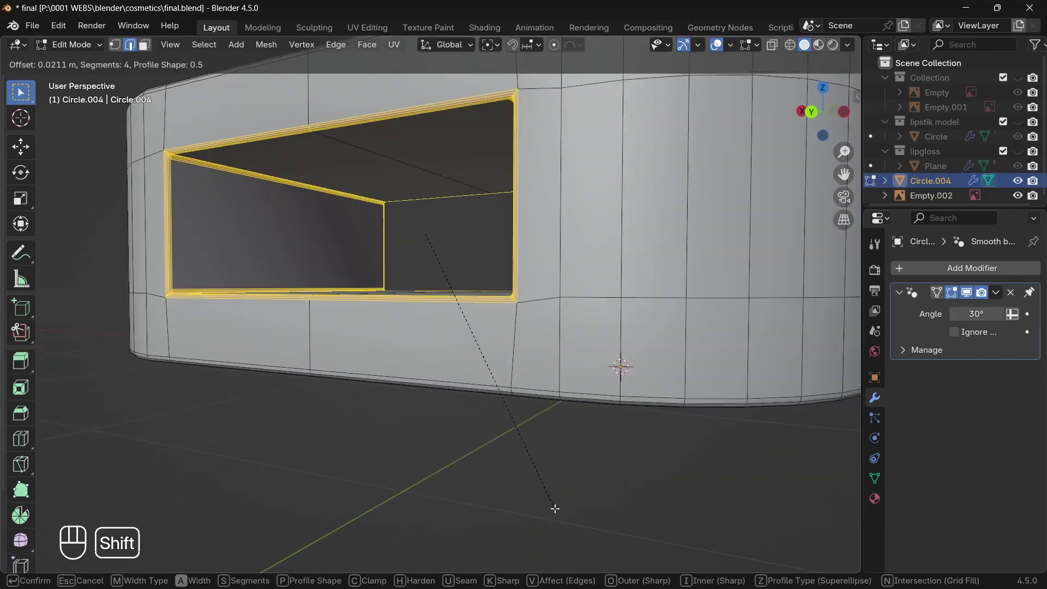
click(550, 508)
key(Tab)
scroll(444, 420, down, 5)
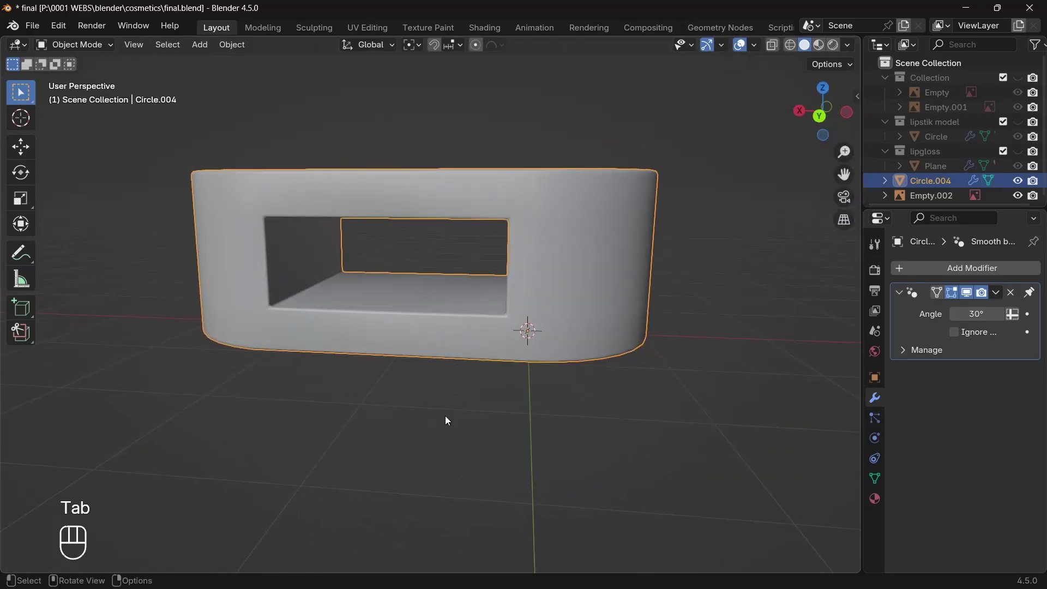
- Add a horizontal loop cut around the rounded sides and bevel it about 0.29 m into upper and lower support loops
key(ctrl+2)
middle_drag(425, 416, 474, 409)
key(ctrl+r)
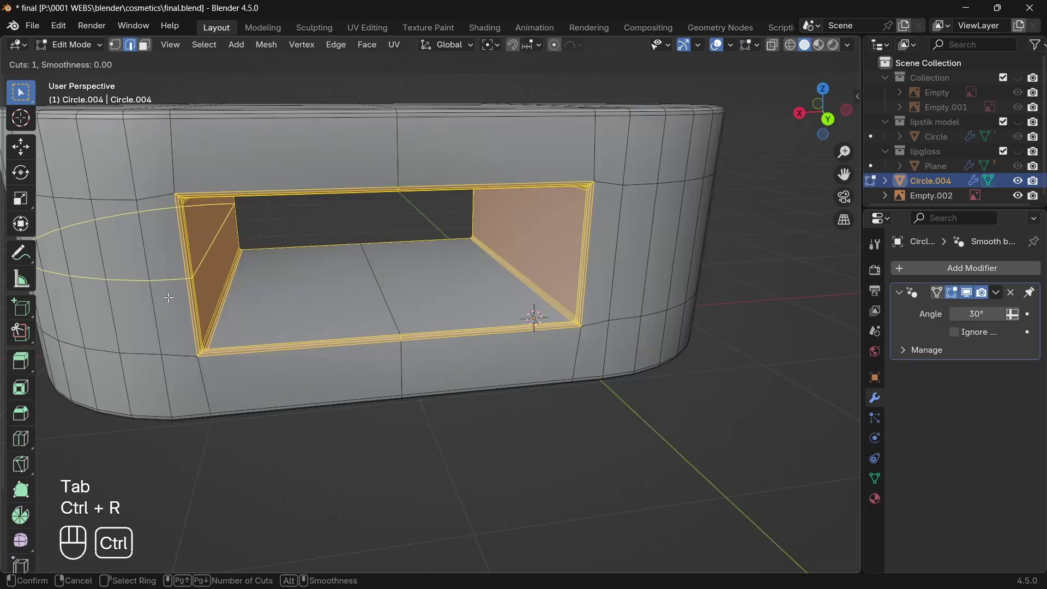
click(600, 246)
key(ctrl+r)
click(627, 188)
key(ctrl+b)
scroll(668, 81, down, 2)
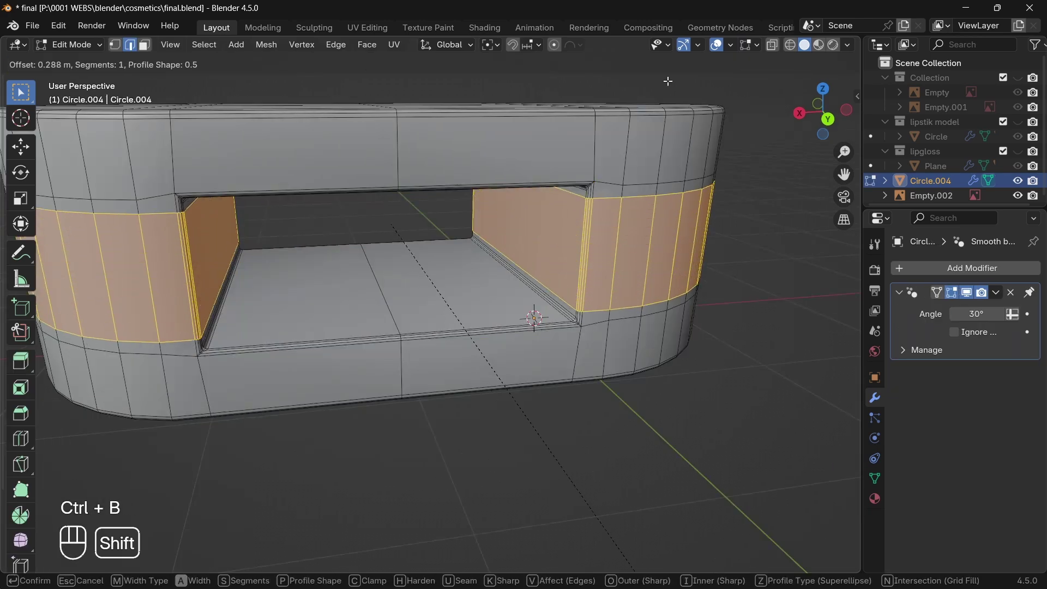
click(684, 93)
scroll(545, 196, down, 2)
- Bevel the body's middle vertical edge loop outward toward the sides of the opening
alt+click(398, 300)
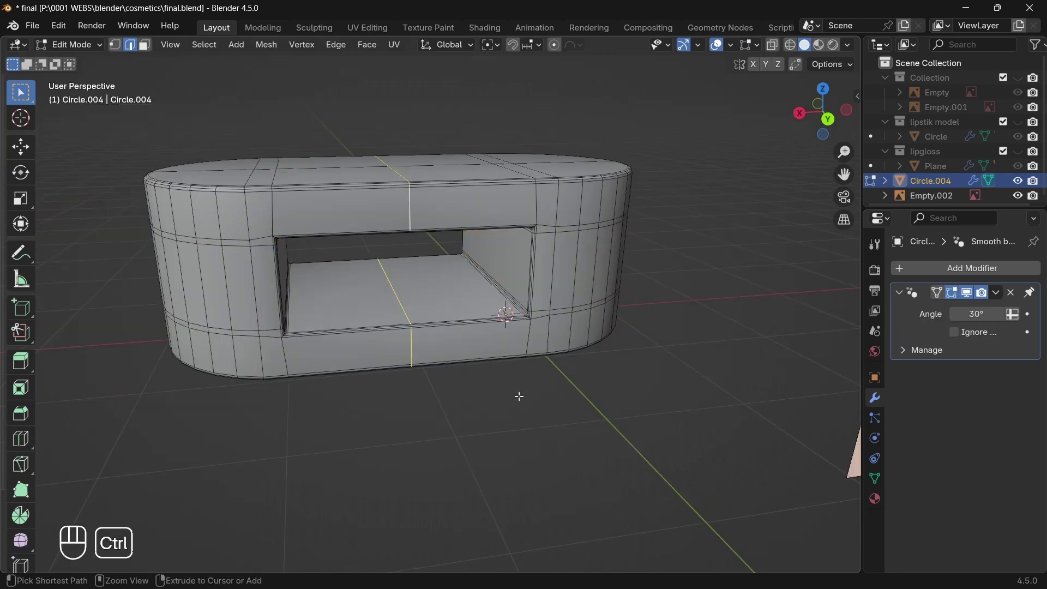
key(ctrl+b)
click(376, 401)
key(Tab)
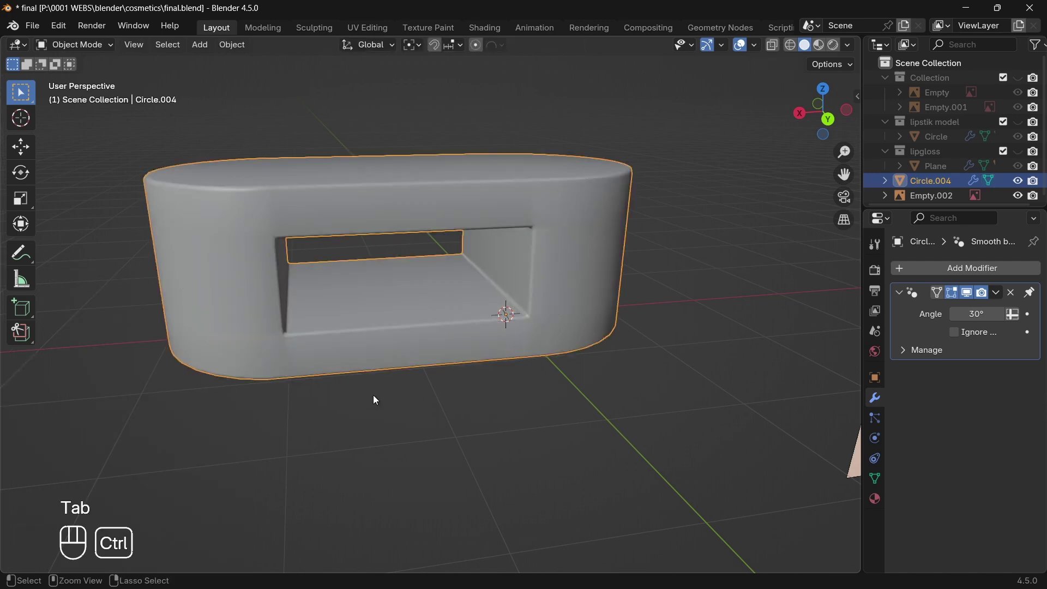
- Add a Catmull-Clark subdivision of level 2 to the body
key(ctrl+2)
right_click(228, 291)
click(228, 292)
- Add a cylinder, move it vertically to the opening and scale its height to about 0.424
scroll(533, 334, down, 3)
middle_drag(533, 334, 479, 191)
key(shift+a)
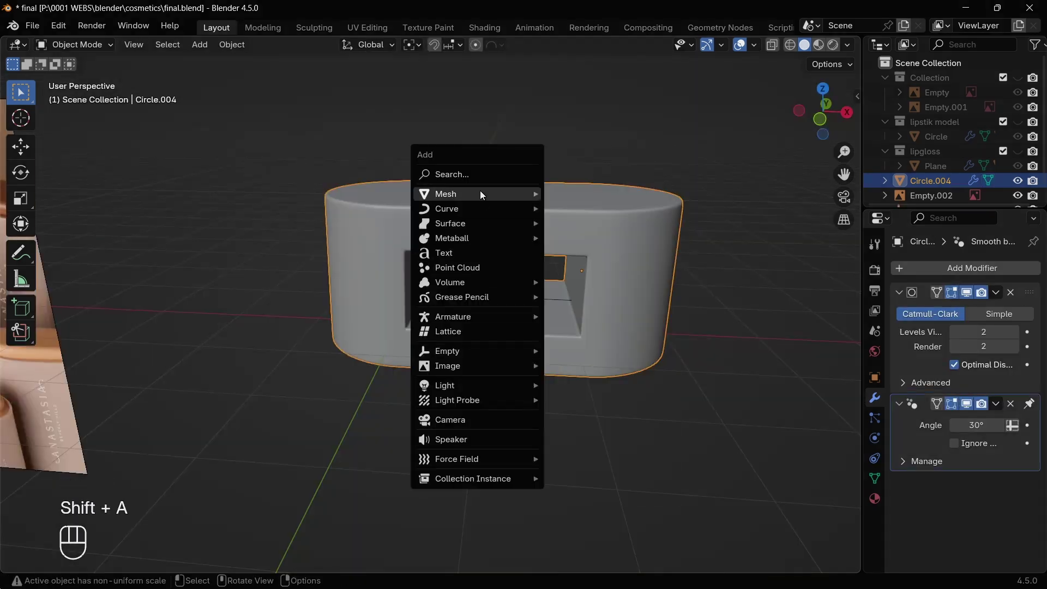
mouse_move(481, 195)
click(583, 267)
key(g)
key(z)
click(629, 470)
key(KP_1)
key(s)
key(z)
click(565, 463)
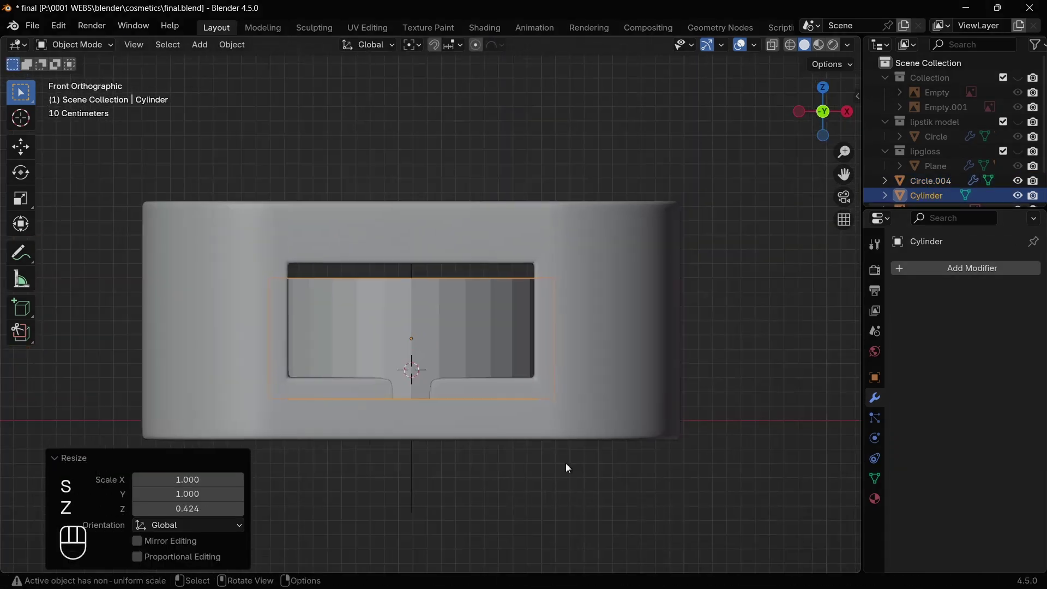
- Adjust the cylinder's height and vertical position so it fits between the upper and lower edges of the opening
key(g)
key(z)
click(567, 445)
key(s)
key(z)
click(568, 473)
key(g)
key(z)
click(568, 479)
- Scale the cylinder horizontally, with its height locked, to fit the width of the opening
middle_drag(568, 479, 399, 419)
key(KP_1)
key(s)
key(shift+z)
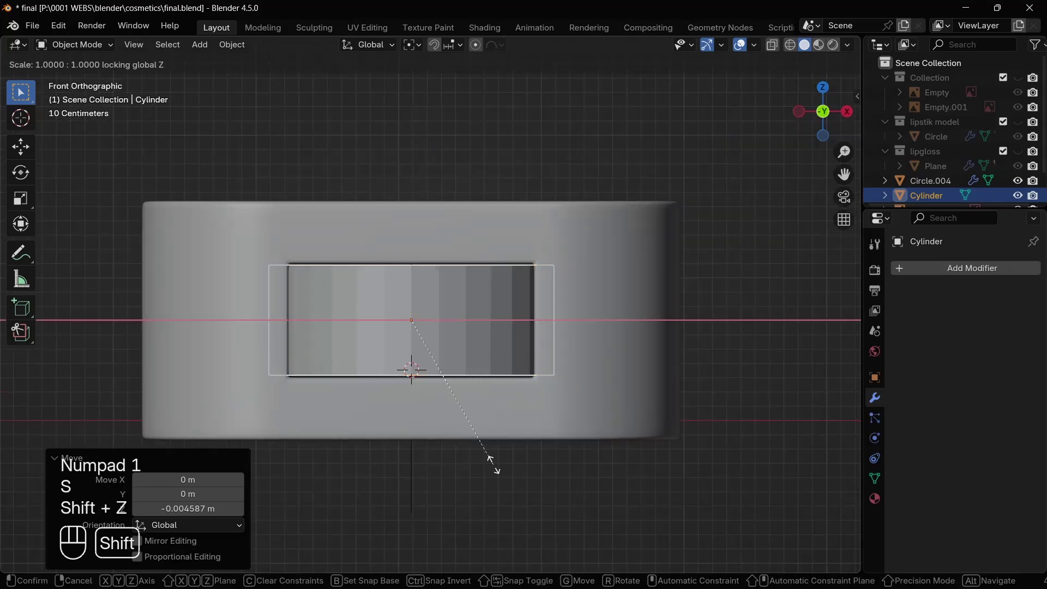
click(480, 443)
middle_drag(480, 443, 413, 483)
key(KP_1)
- Inset the cylinder's side faces individually by about 0.066 m
scroll(413, 483, down, 3)
middle_drag(491, 382, 398, 358)
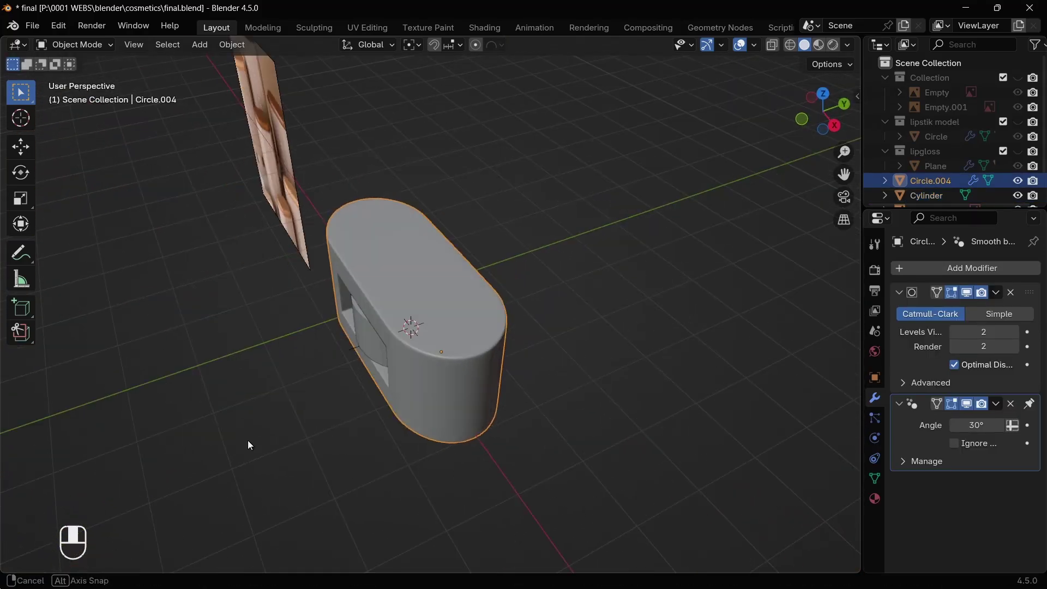
click(417, 343)
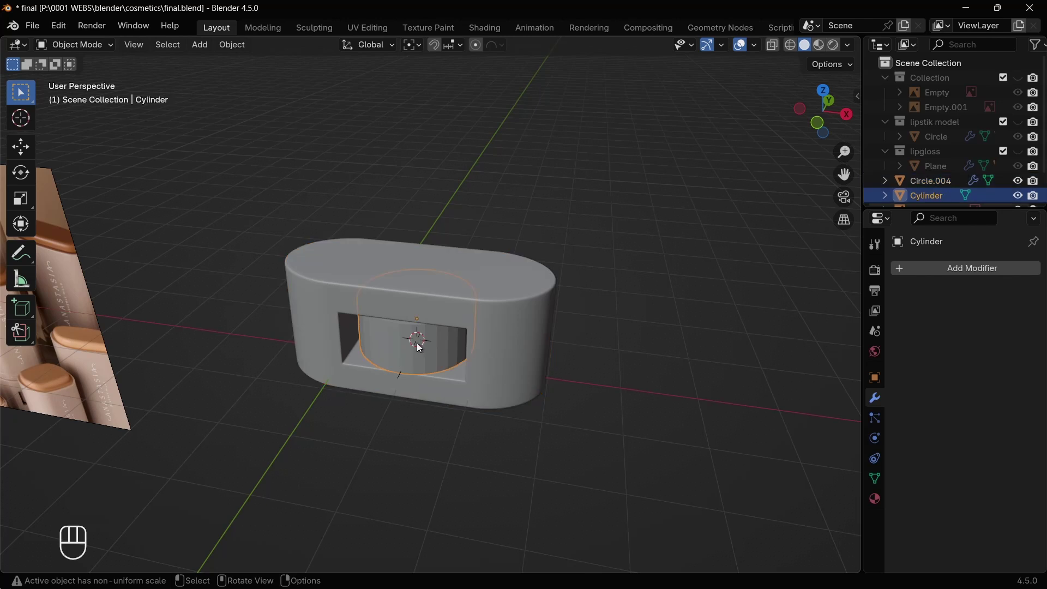
key(Tab)
scroll(400, 393, up, 3)
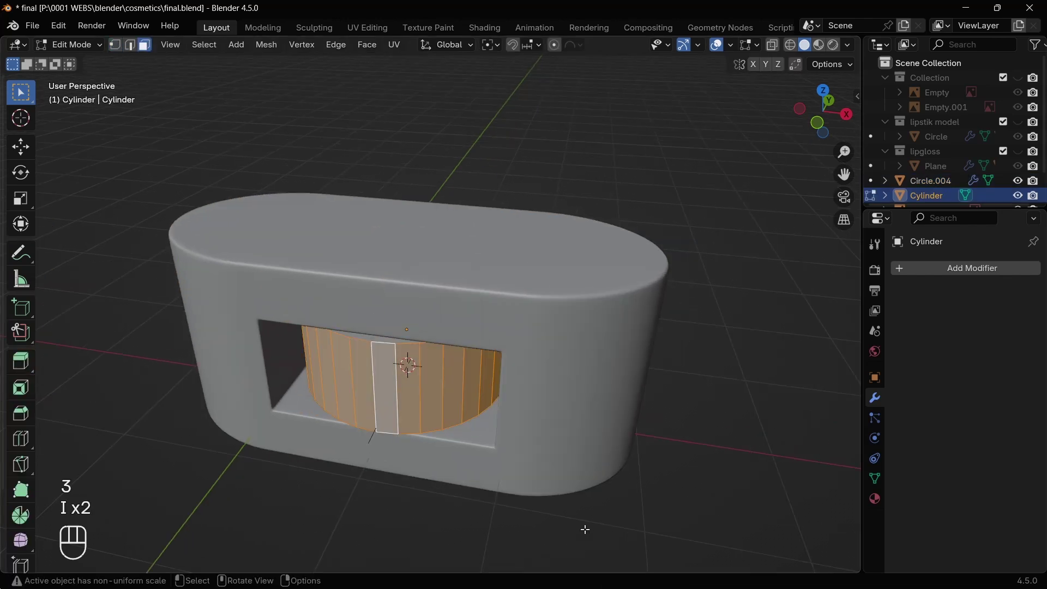
key(i)
key(i)
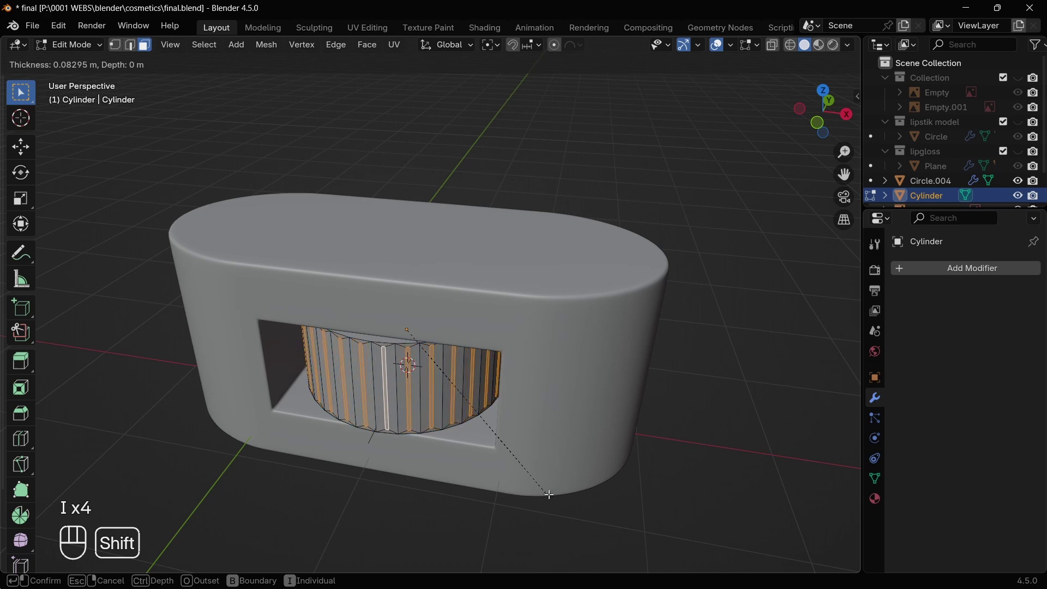
click(561, 500)
- Extrude the inset side faces along their normals by about 0.07 m to form ridges on the cylinder
key(alt+e)
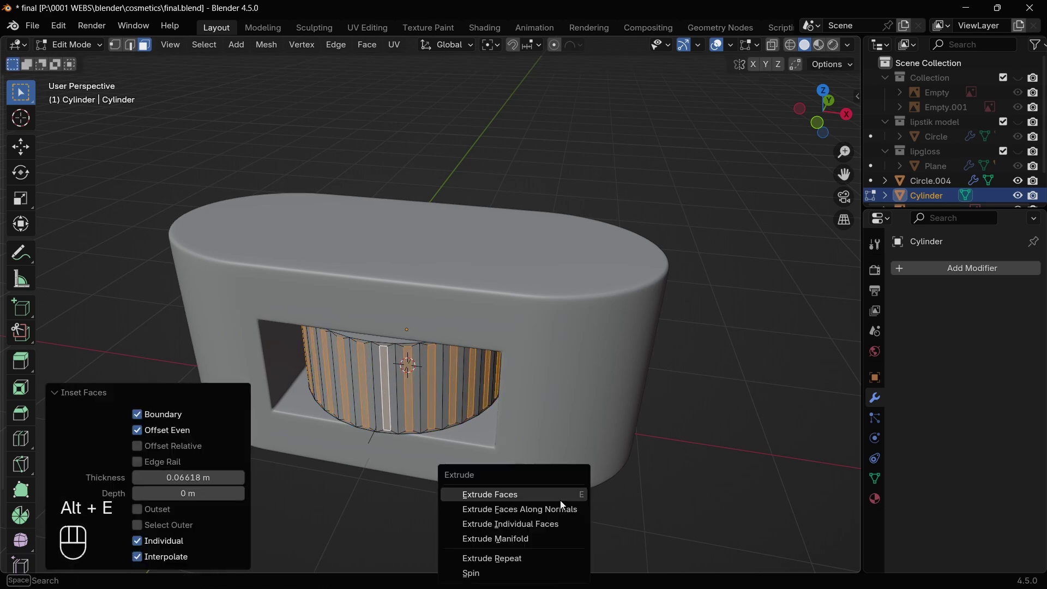
click(560, 511)
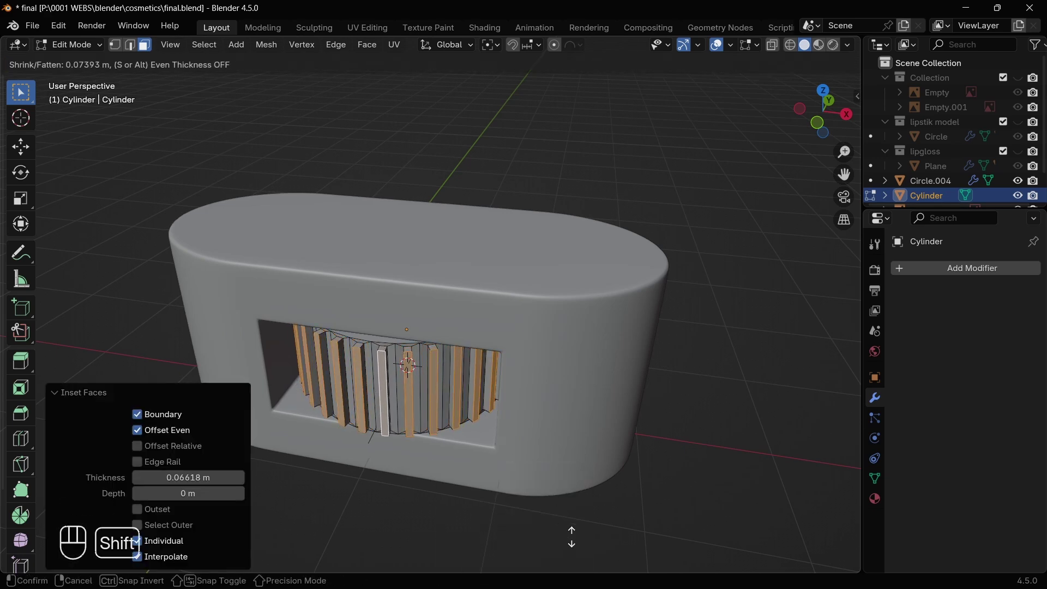
click(560, 515)
- Grow the selection to cover the whole ridges and bevel their edges by about 0.013 m
key(ctrl+KP_Add)
key(ctrl+KP_Add)
key(ctrl+b)
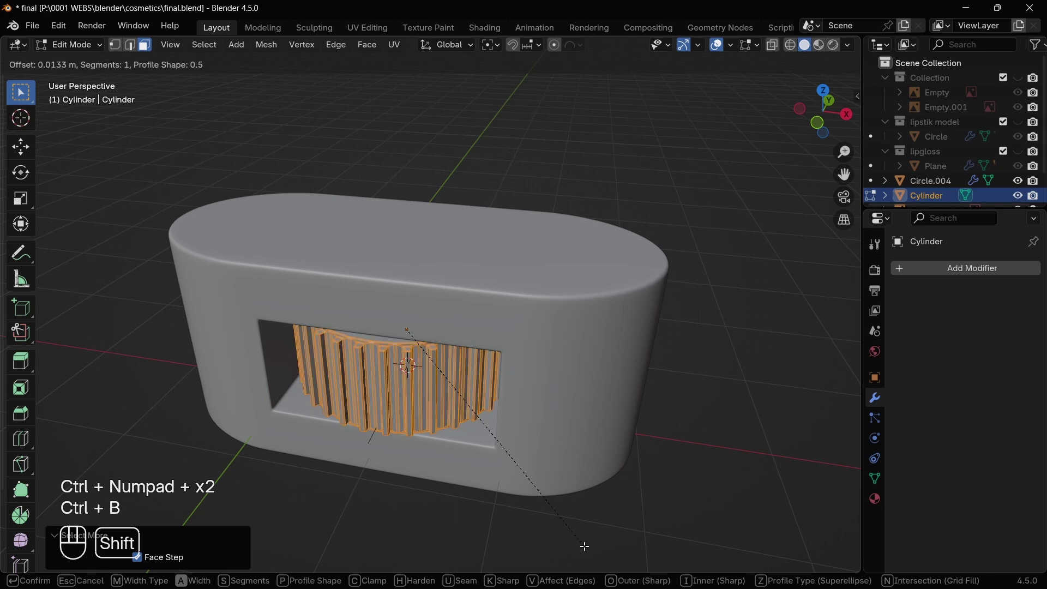
click(573, 537)
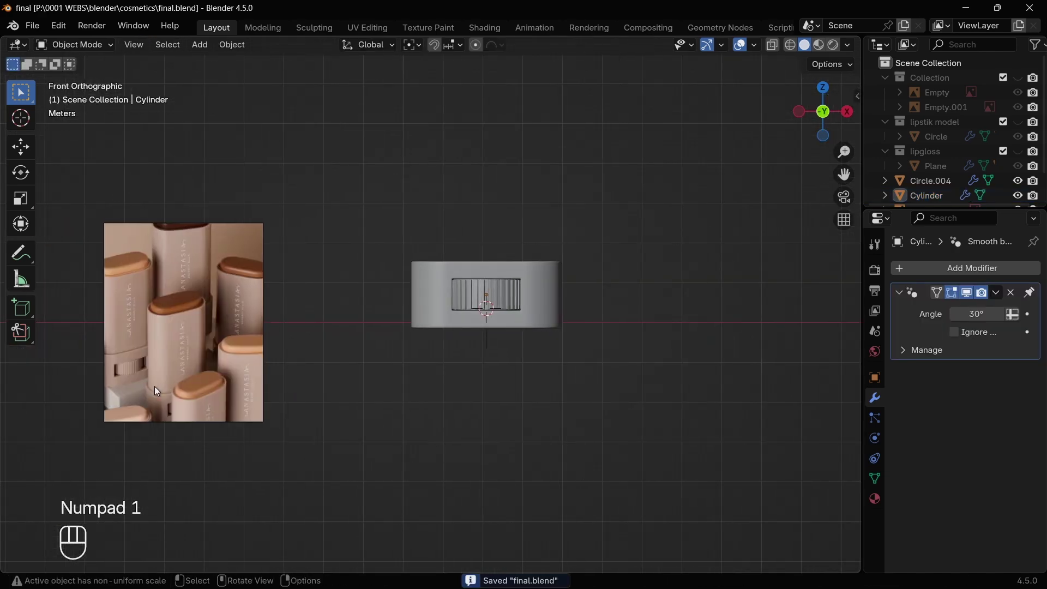
- Inset the body's top faces as one region by about 0.064 m
scroll(155, 386, up, 5)
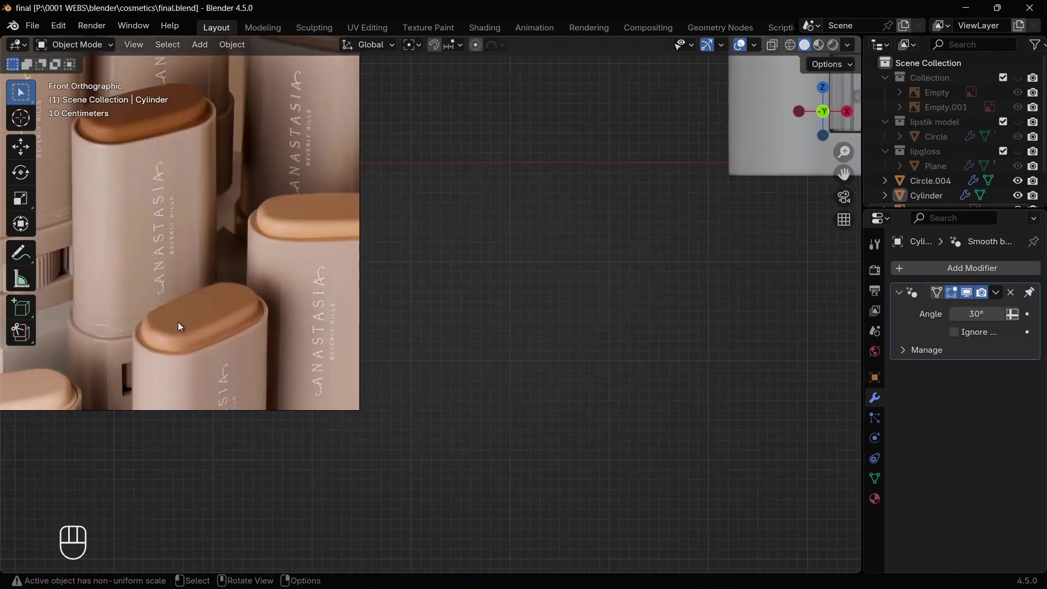
drag(541, 332, 479, 333)
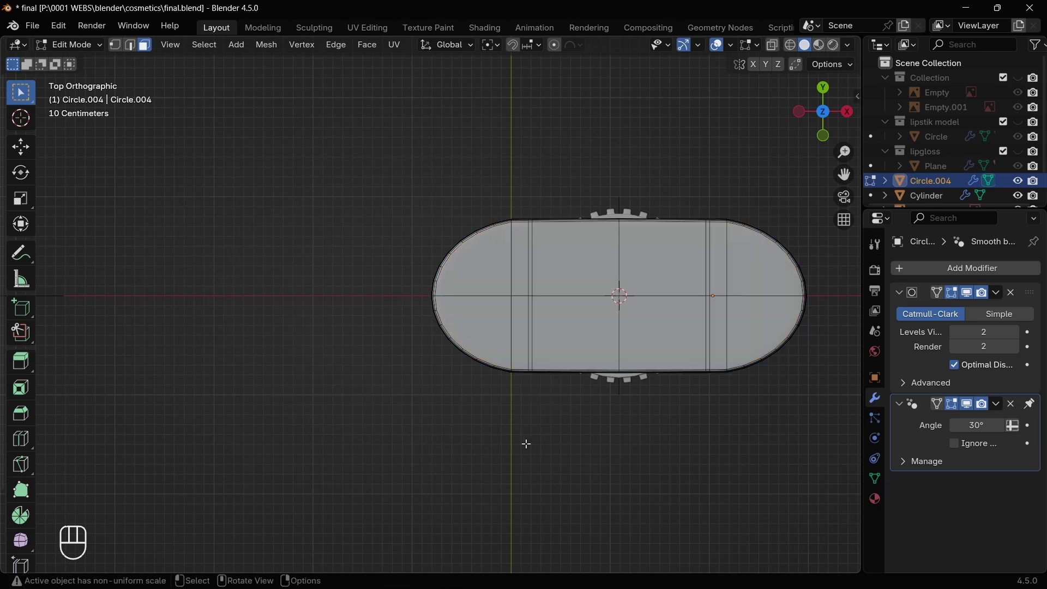
key(Escape)
key(KP_1)
middle_drag(567, 538, 655, 491)
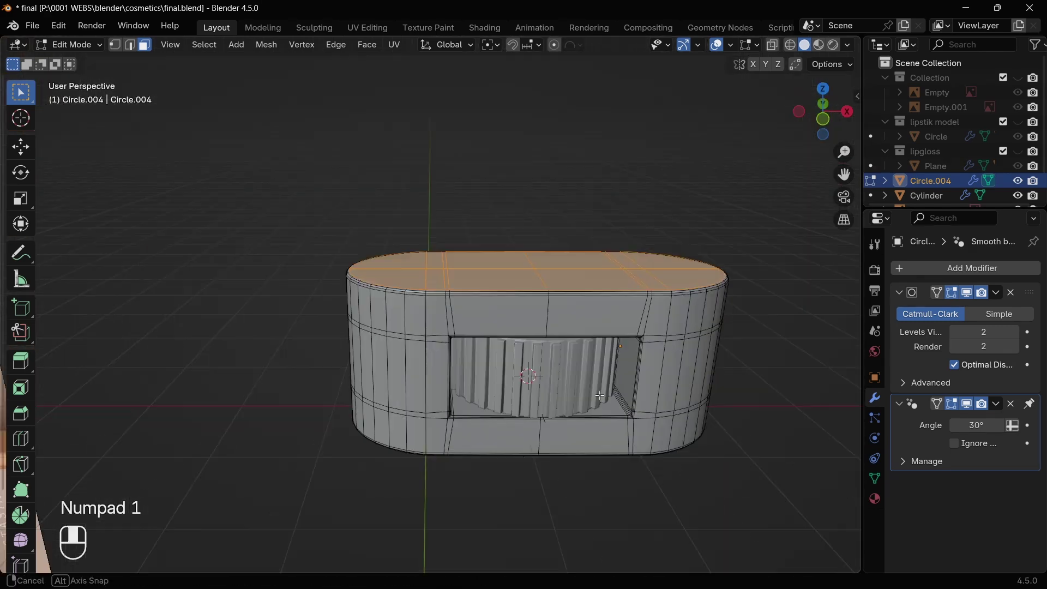
key(i)
key(i)
click(706, 431)
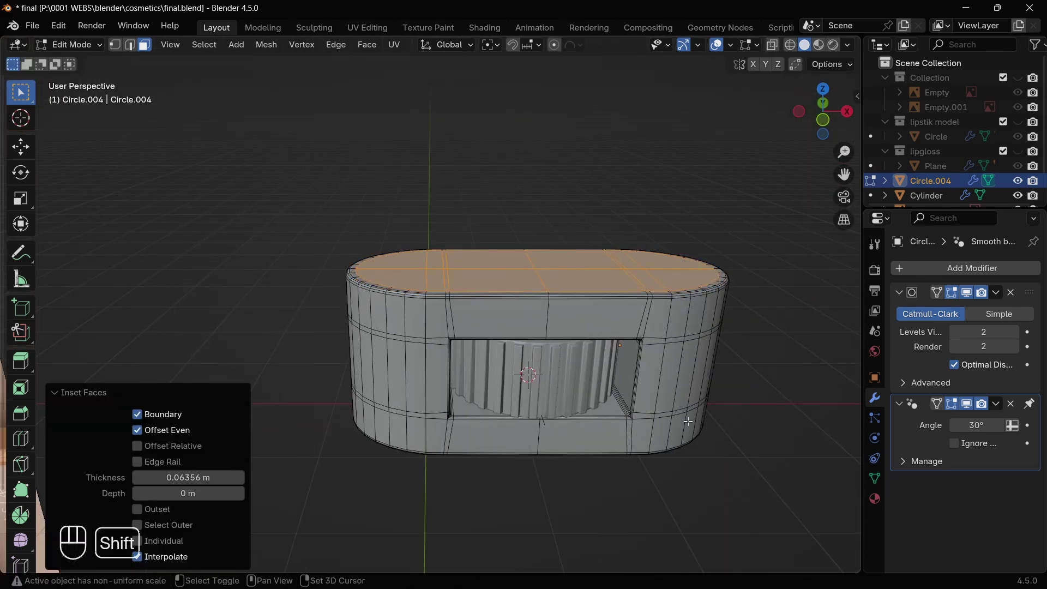
- Extrude the top faces upward about 0.243 m and inset them about 0.065 m to form a stepped collar
shift+middle_drag(705, 431, 593, 448)
key(e)
click(591, 419)
key(i)
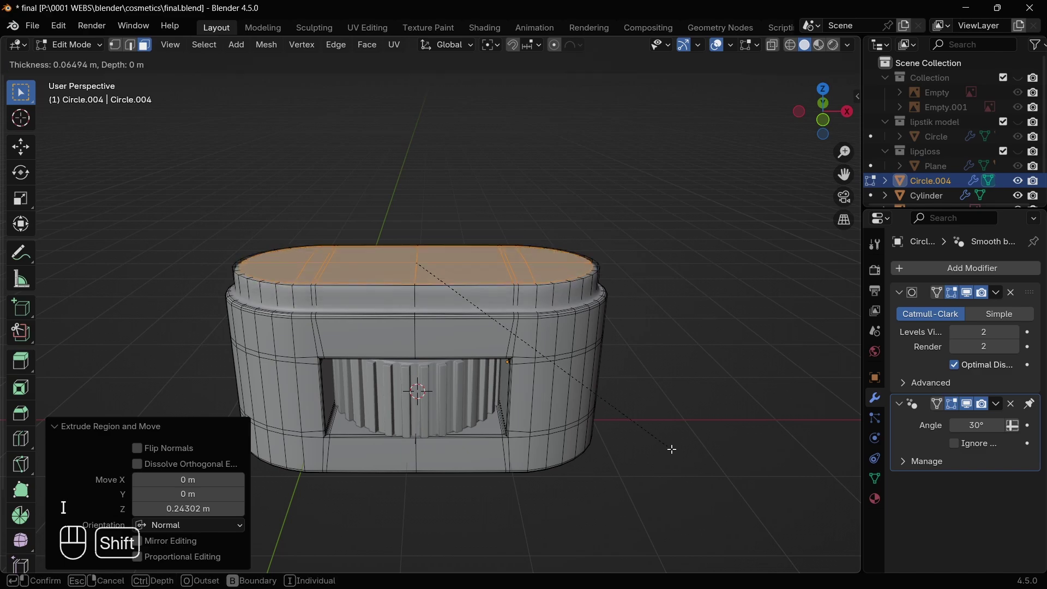
click(672, 450)
- Extrude the inset top faces upward into a tall upper section above the collar
key(KP_1)
scroll(591, 385, down, 3)
key(e)
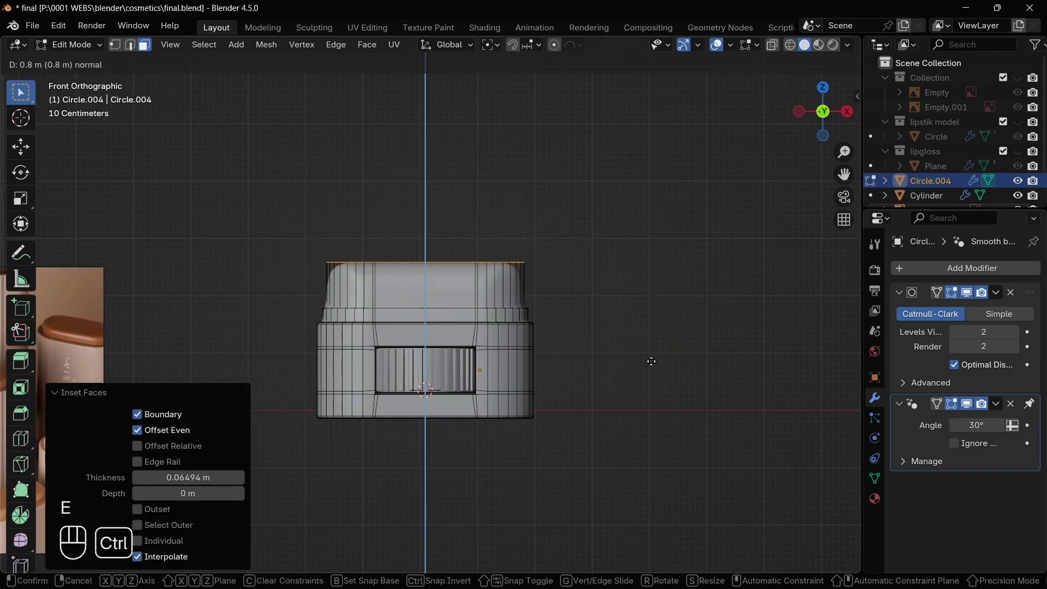
click(627, 230)
scroll(496, 268, down, 2)
scroll(495, 269, up, 4)
- Select the full rim loop at the upper section's top and give it a narrow bevel
middle_drag(496, 269, 398, 278)
key(2)
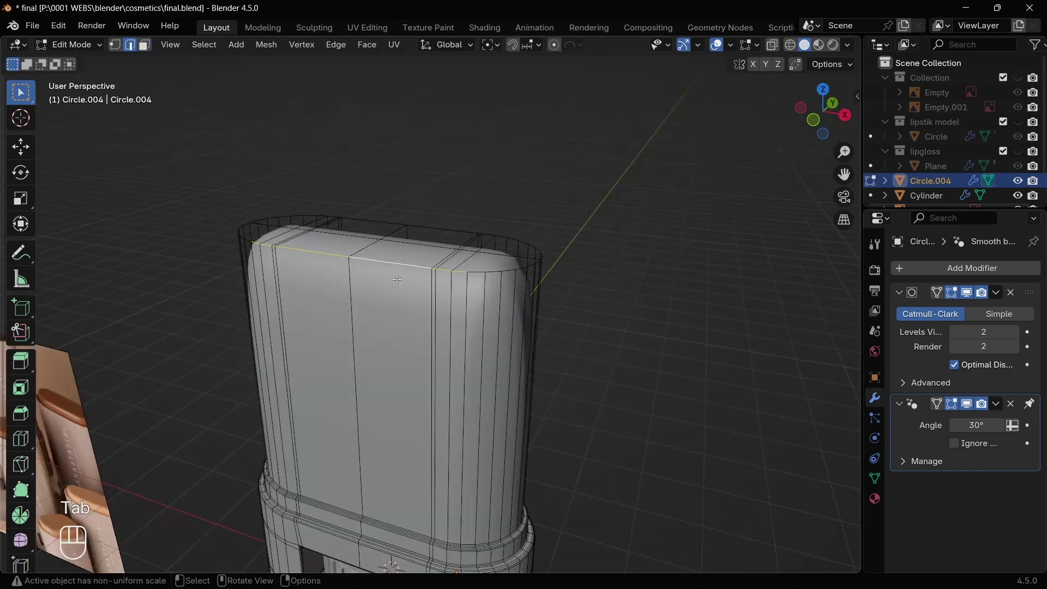
alt+shift+click(499, 375)
alt+shift+click(569, 364)
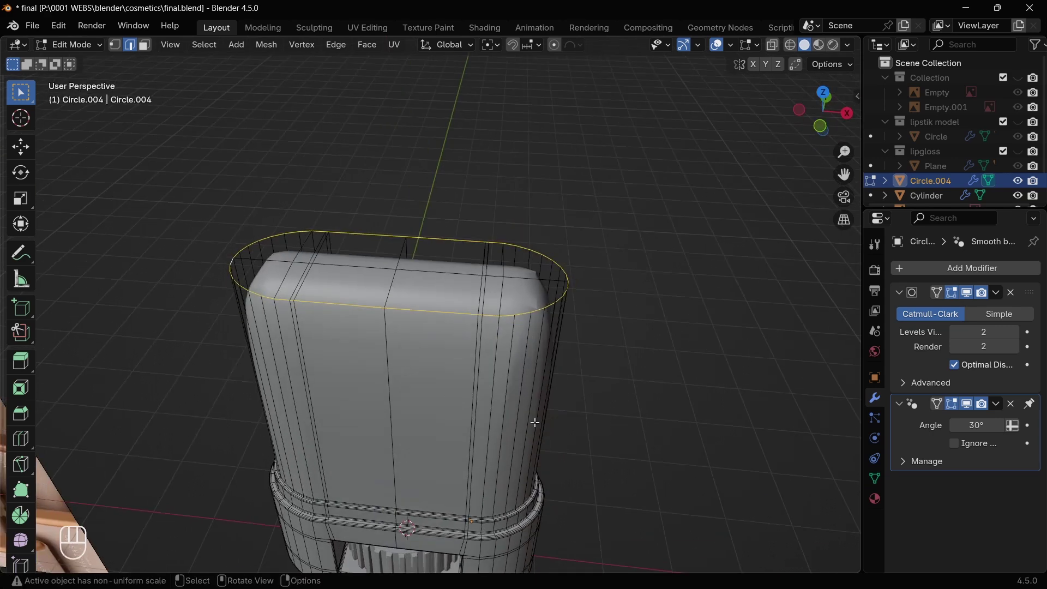
key(ctrl+b)
click(557, 443)
key(Tab)
key(Tab)
- Duplicate the top faces and raise the copy about 1.31 m along Z
key(3)
key(shift+d)
key(z)
click(289, 266)
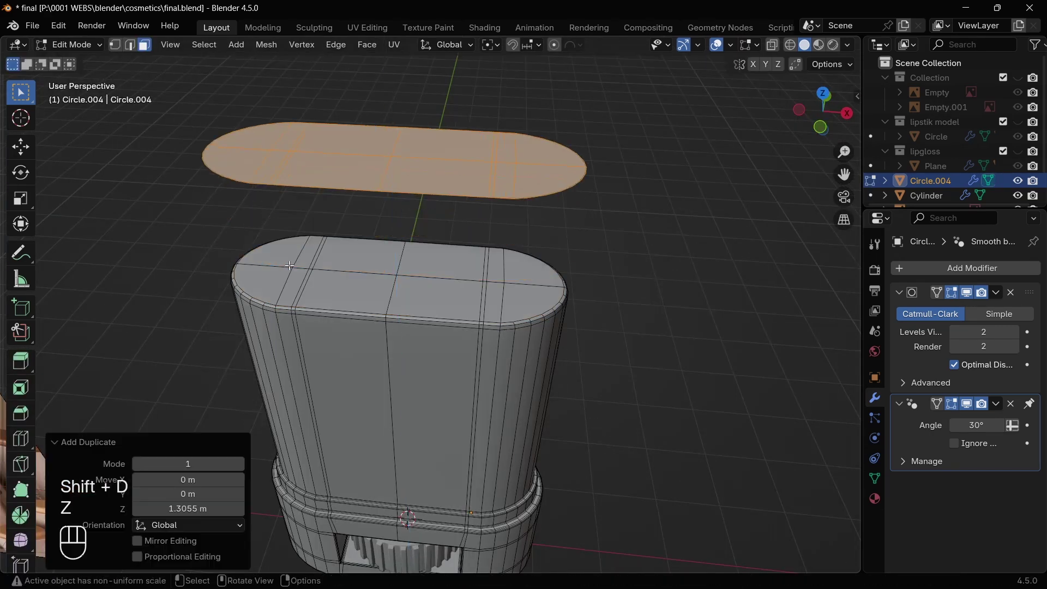
- Delete the original top faces so the upper section is open
click(287, 265)
right_click(584, 327)
key(x)
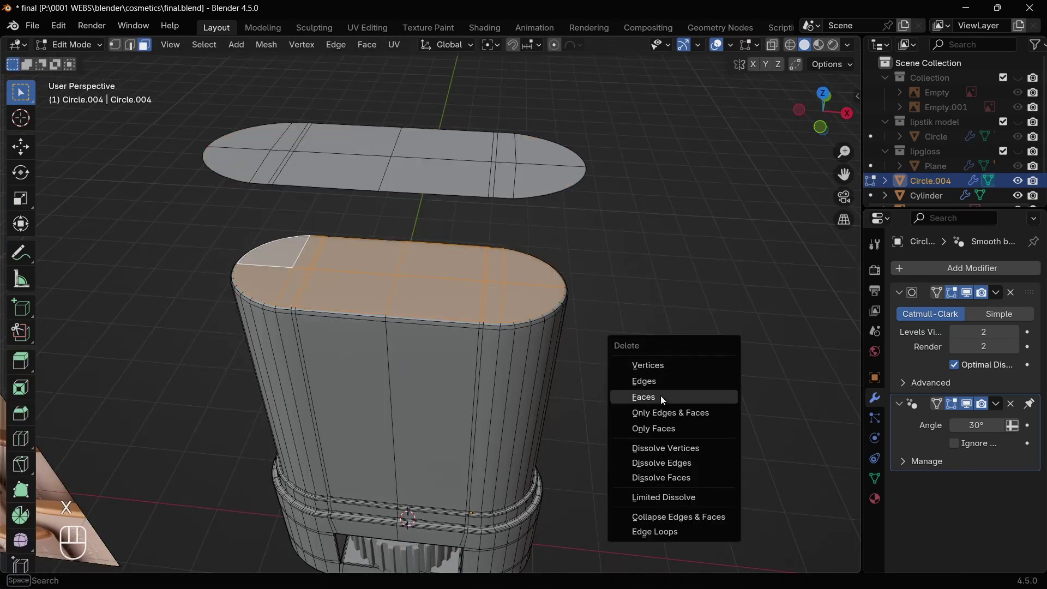
click(661, 398)
- Dissolve the inner edges of the raised duplicate so it becomes a single clean face
key(l)
middle_drag(270, 146, 246, 289)
click(242, 300)
key(2)
shift+drag(367, 306, 426, 338)
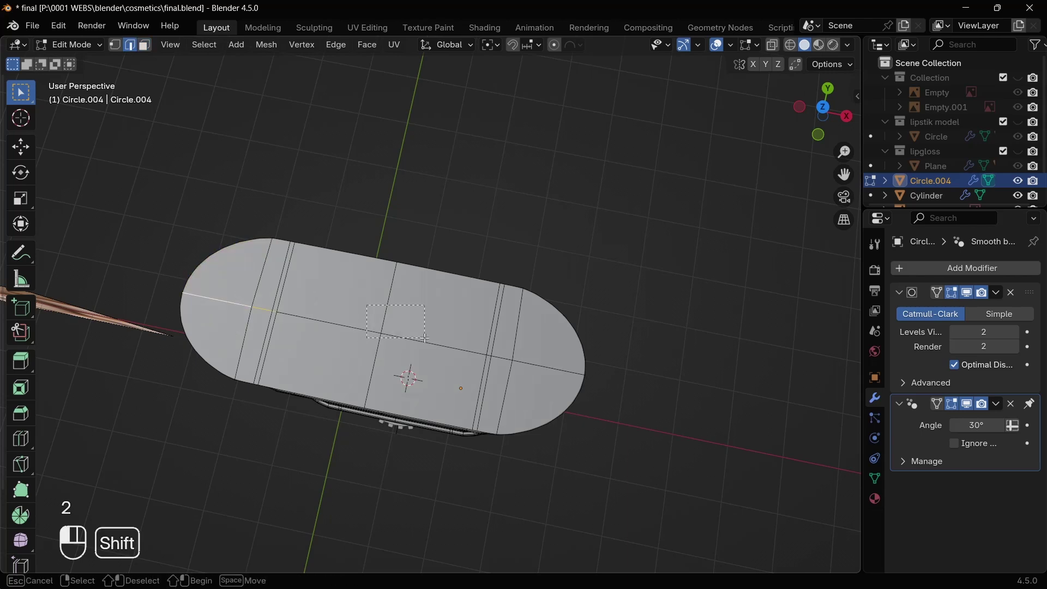
key(ctrl+x)
drag(349, 322, 540, 382)
key(ctrl+x)
- Separate the raised top face from the body into its own object
middle_drag(600, 408, 619, 346)
key(KP_1)
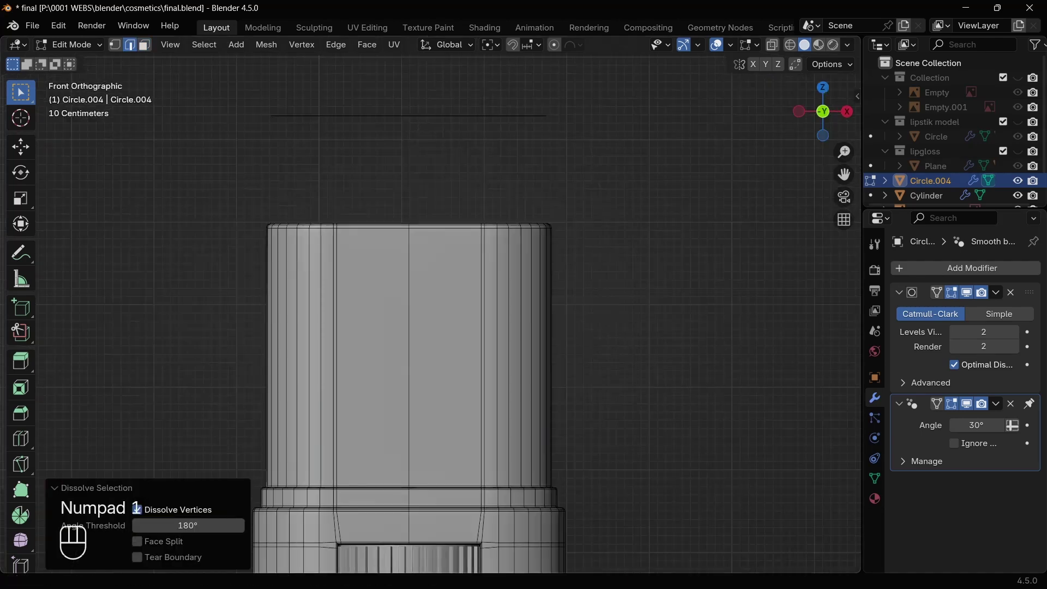
key(p)
click(651, 415)
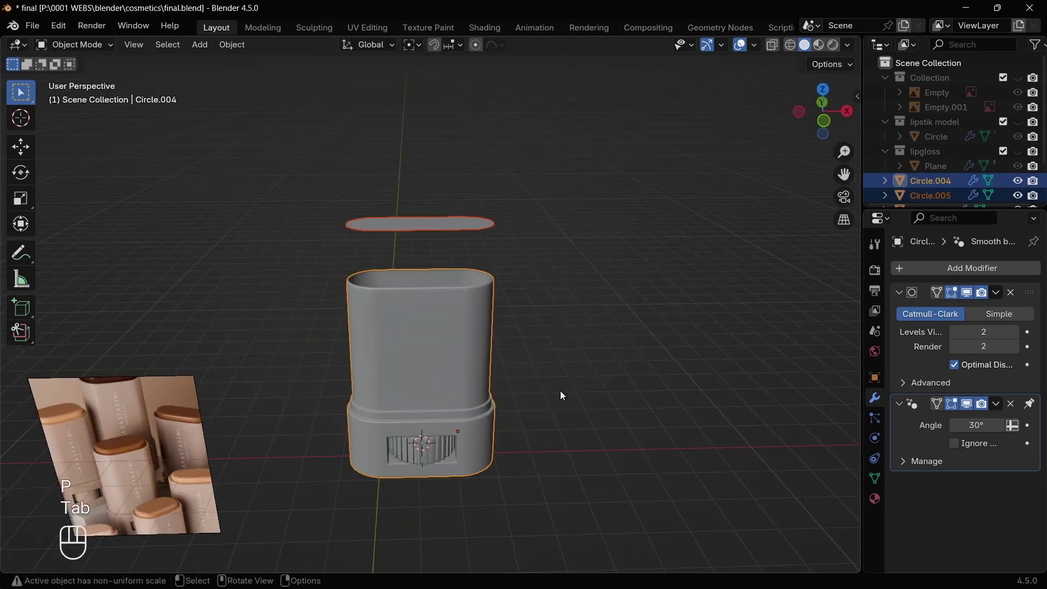
- Lower the separated flat face 4.3832 m along Z so it sits just above the collar inside the tube
click(482, 226)
key(KP_7)
key(KP_1)
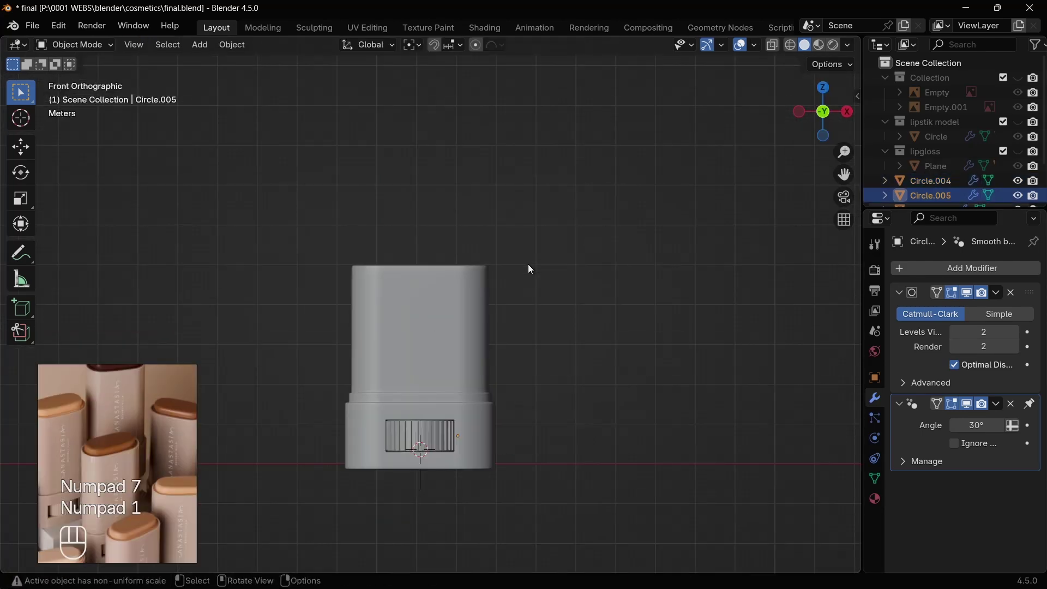
key(Tab)
key(a)
key(1)
key(g)
key(z)
click(536, 438)
scroll(536, 436, up, 3)
key(alt+z)
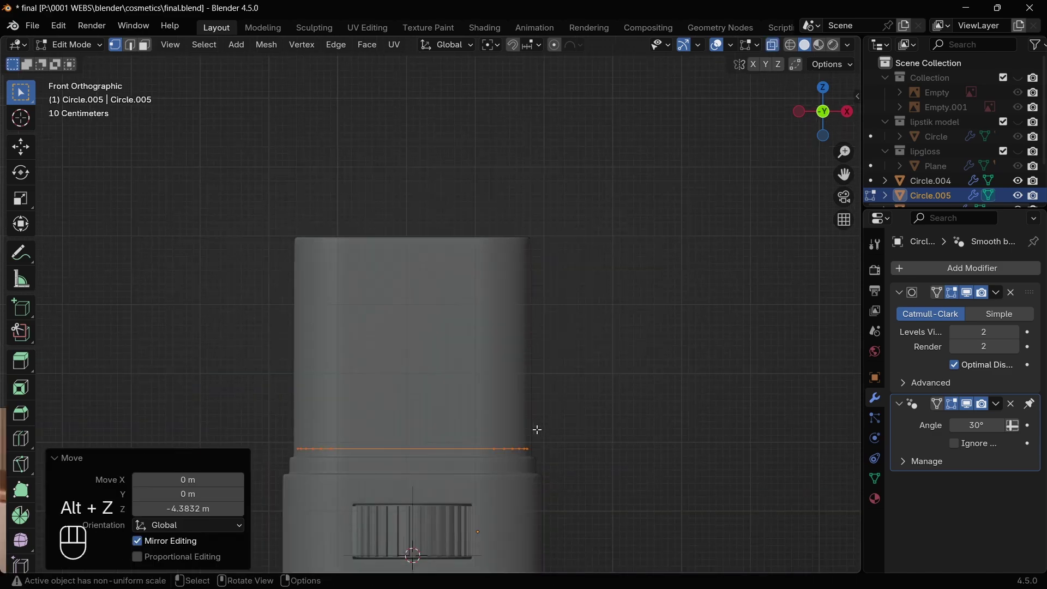
- Extrude the lowered face up to the tube's rim to form the solid product tip
middle_drag(535, 430, 545, 450)
key(e)
click(598, 236)
- Try the tip with viewport subdivision level 0, a bevel on its top edge and auto smooth shading
scroll(598, 236, down, 3)
double_click(951, 332)
key(alt+z)
middle_drag(557, 311, 555, 379)
scroll(555, 379, up, 4)
key(ctrl+b)
click(558, 384)
key(Tab)
middle_drag(520, 305, 502, 355)
scroll(450, 318, up, 4)
right_click(450, 318)
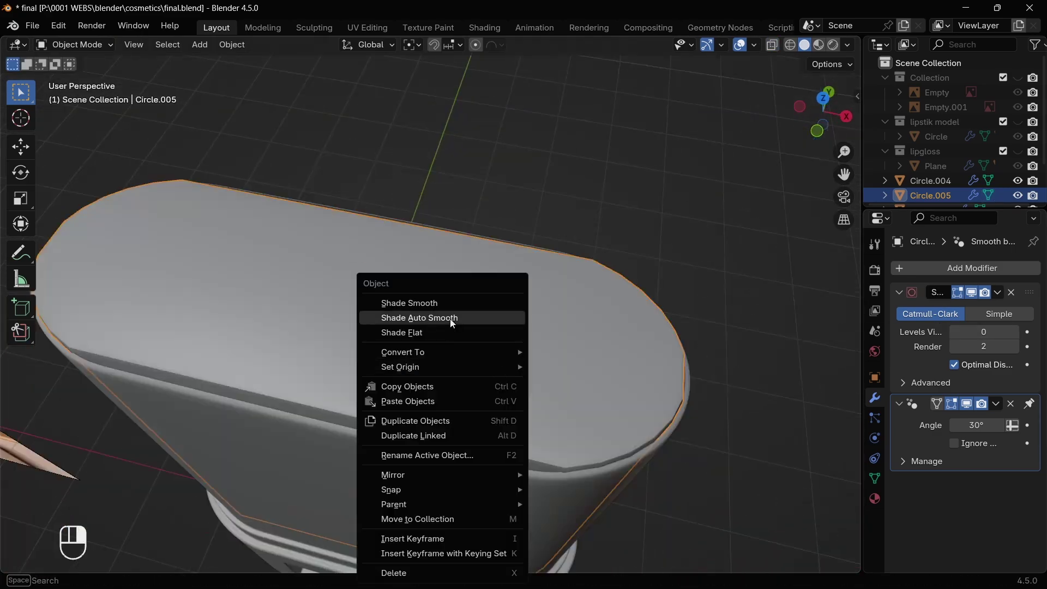
click(449, 318)
- Undo the tip's auto smooth shading, bevel and subdivision level change
key(ctrl+z)
key(ctrl+z)
key(ctrl+z)
key(ctrl+z)
key(ctrl+z)
- Set the tip's origin to its geometry, using the bounds center
scroll(643, 437, down, 4)
key(Tab)
key(q)
key(q)
click(463, 384)
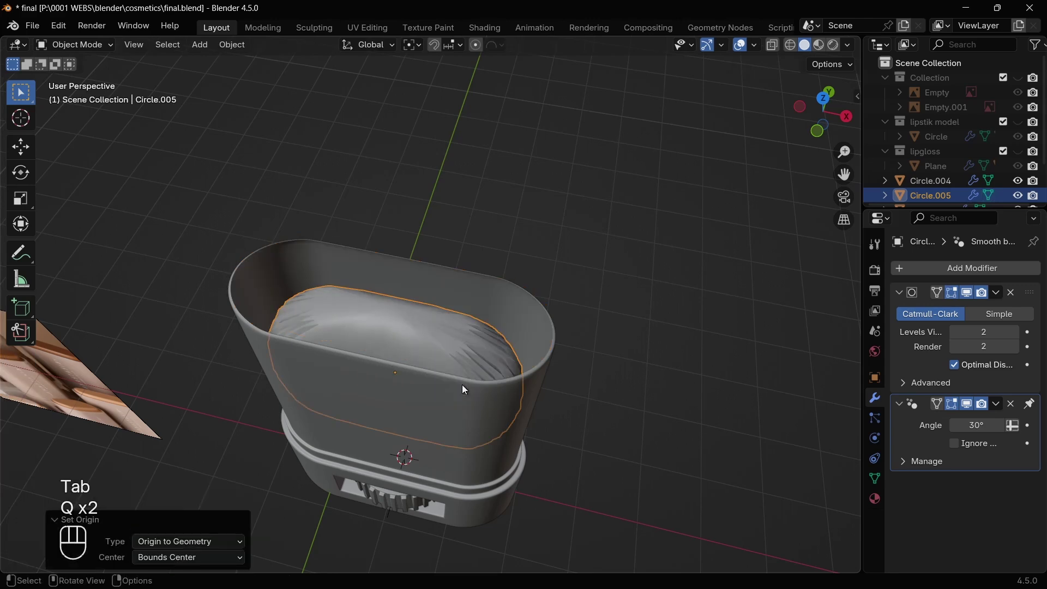
- Inset the tip's top face and bevel the surrounding outer edges 0.0273 m with 2 segments
key(Tab)
middle_drag(586, 443, 577, 414)
key(i)
click(584, 429)
key(ctrl+i)
key(ctrl+b)
click(605, 460)
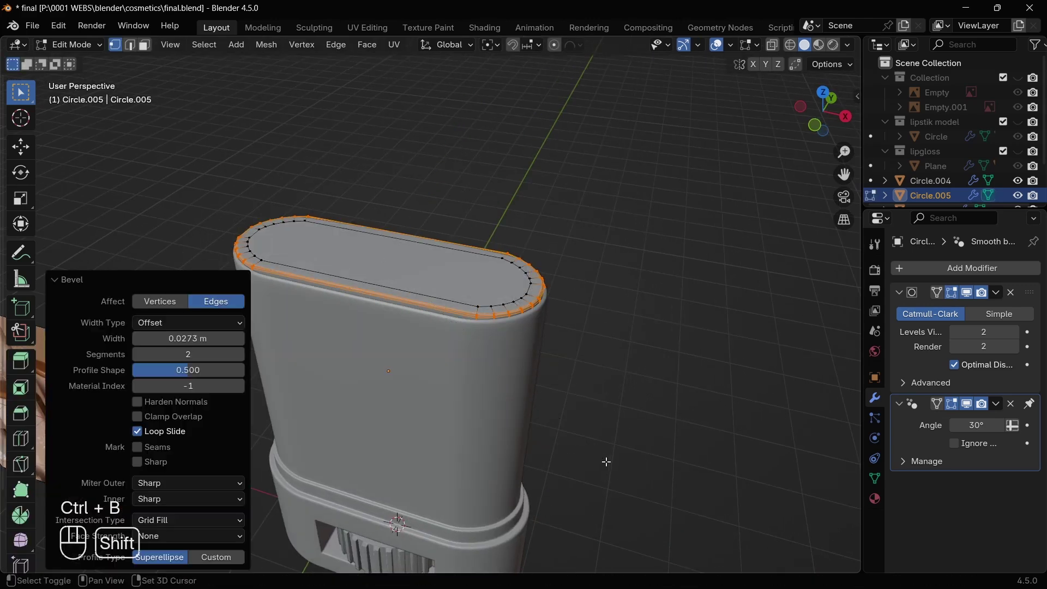
- Extrude the tip's inset top face upward and bevel its edges
scroll(605, 461, up, 4)
key(ctrl+i)
key(e)
click(652, 380)
key(ctrl+b)
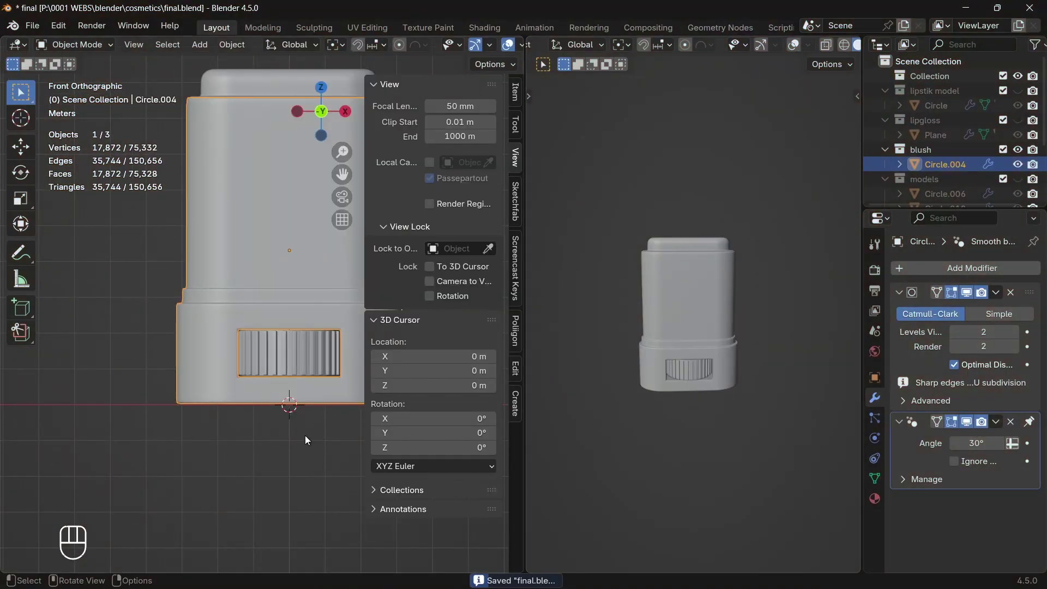
- Show the body's transform dimensions and set the scene's length unit to Centimeters
click(517, 98)
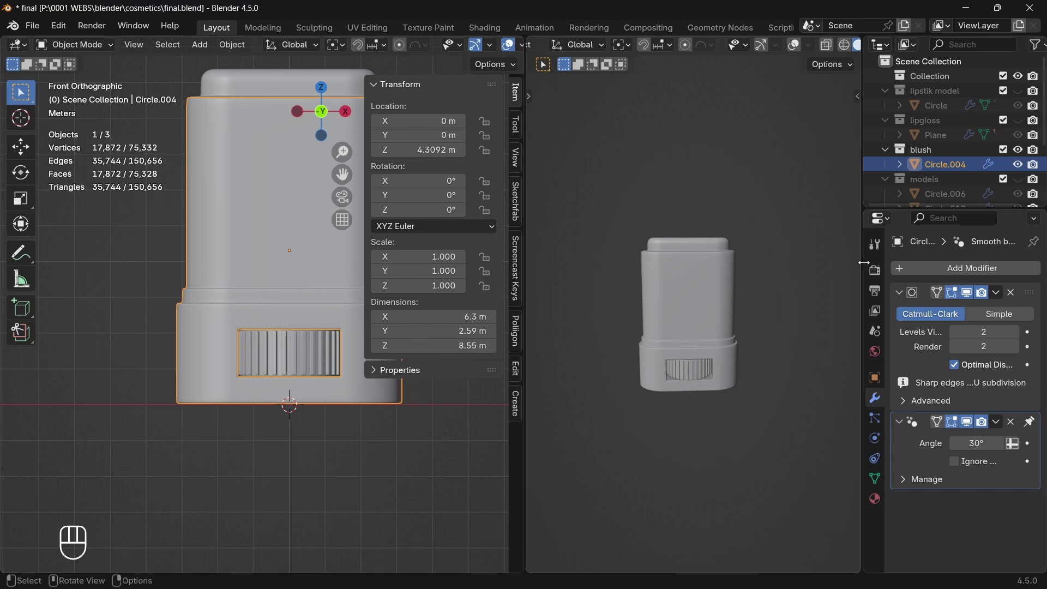
click(876, 331)
click(934, 350)
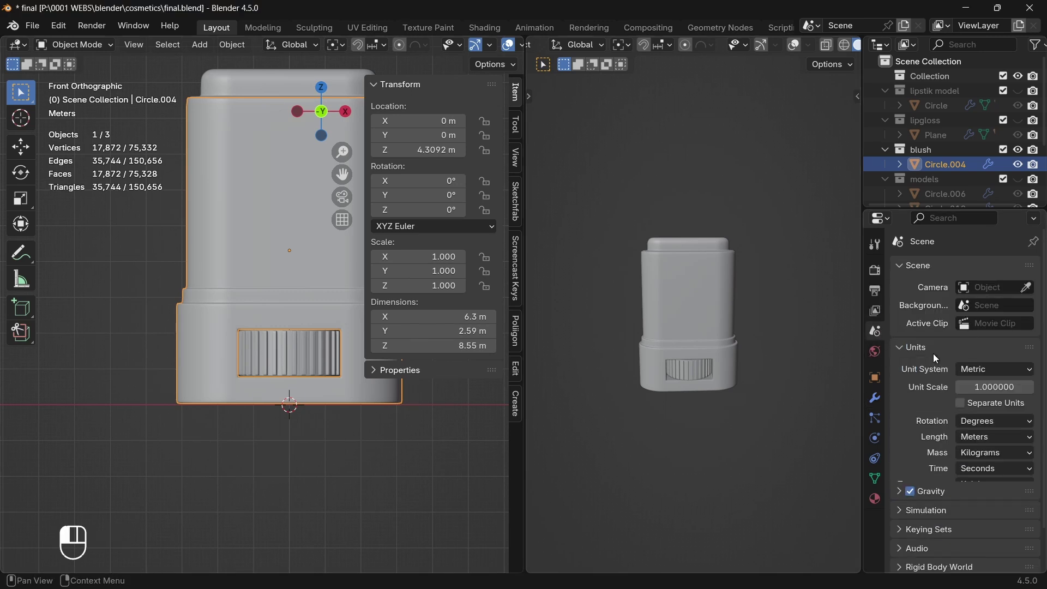
click(985, 437)
click(970, 502)
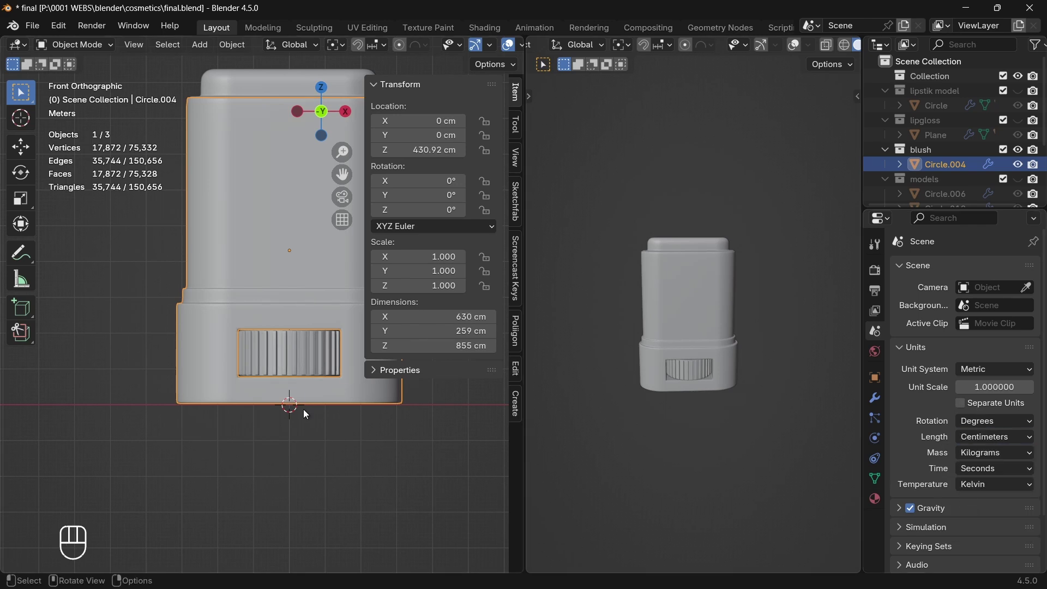
- Set the pivot point to the 3D cursor and scale the stick down by a factor of 0.206
scroll(304, 410, down, 1)
key(s)
right_click(445, 517)
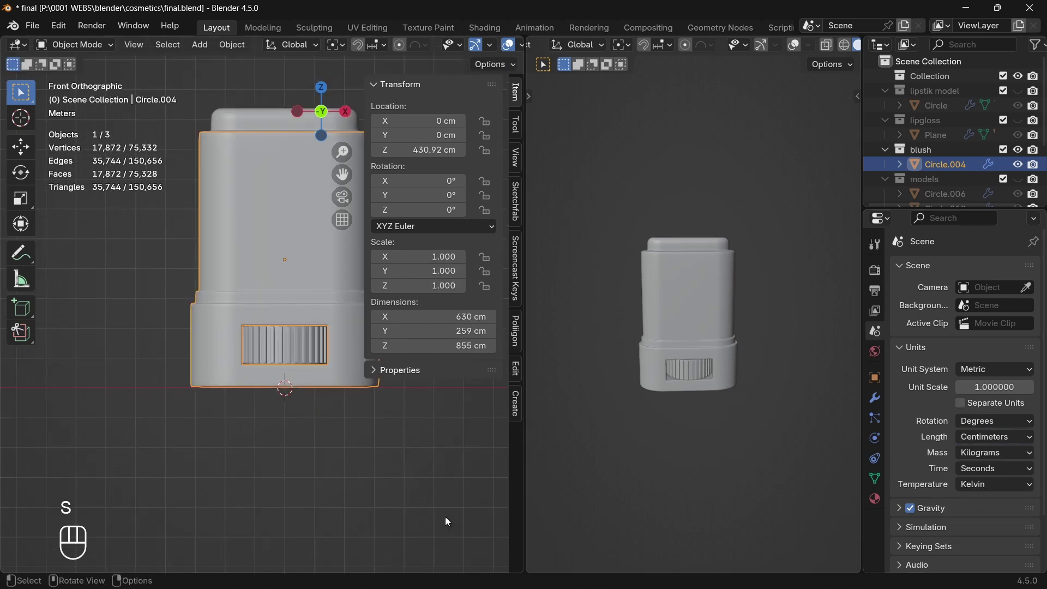
click(344, 44)
click(349, 97)
key(s)
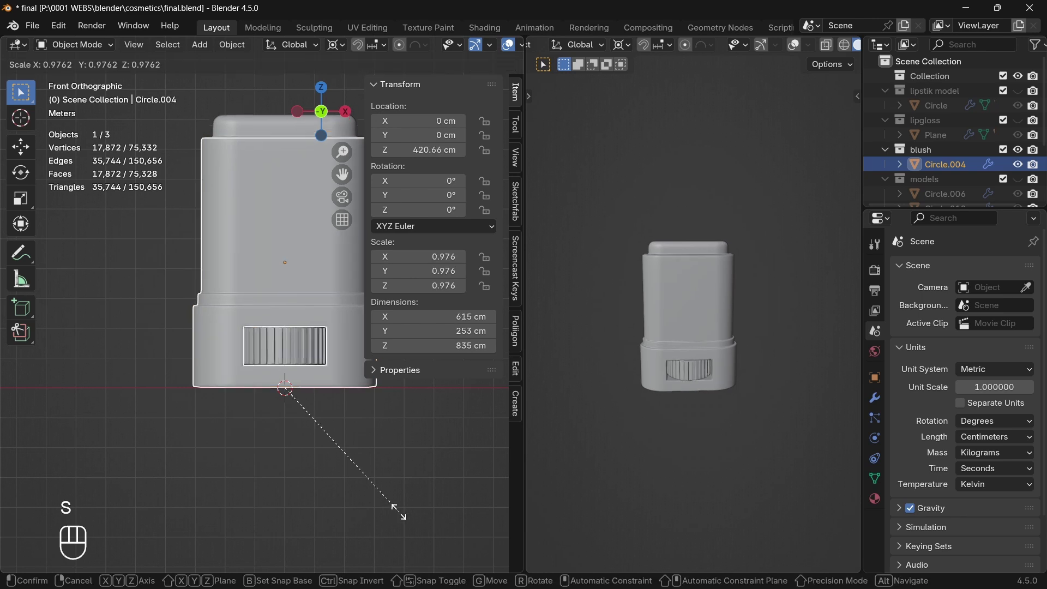
click(305, 417)
scroll(309, 421, up, 4)
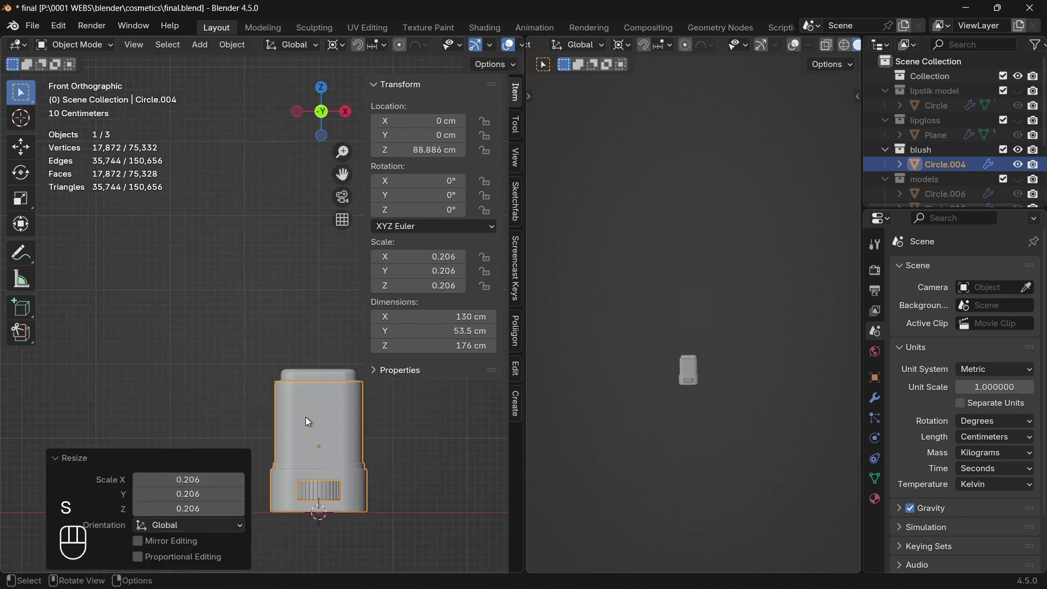
- Keep scaling the stick down towards the 3D cursor until its body is about 12 cm tall
key(s)
click(369, 530)
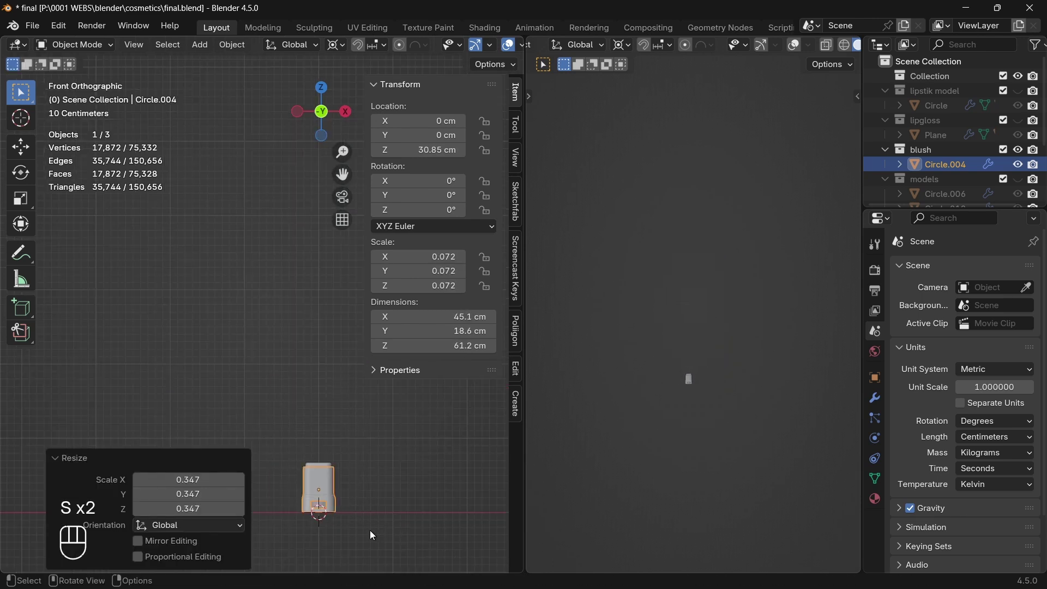
key(KP_Decimal)
key(s)
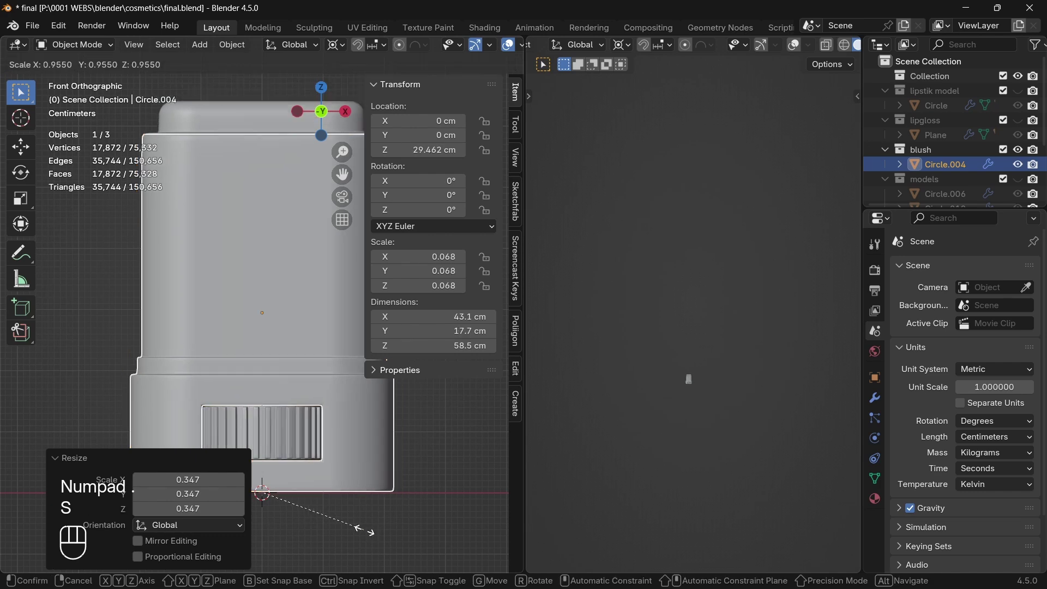
click(324, 521)
key(s)
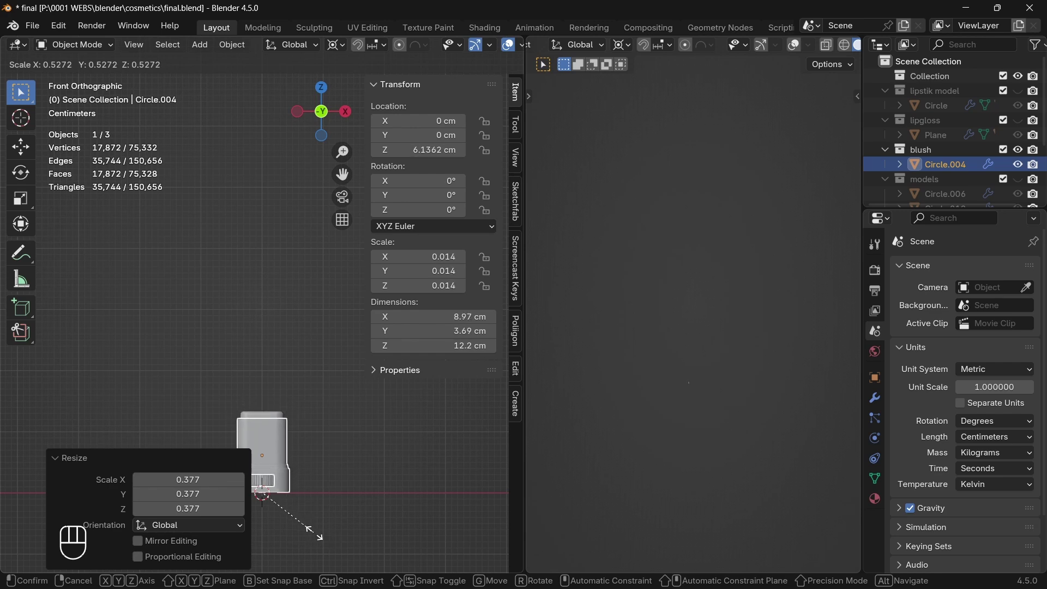
click(308, 529)
scroll(328, 482, down, 4)
shift+middle_drag(286, 441, 362, 460)
key(KP_Decimal)
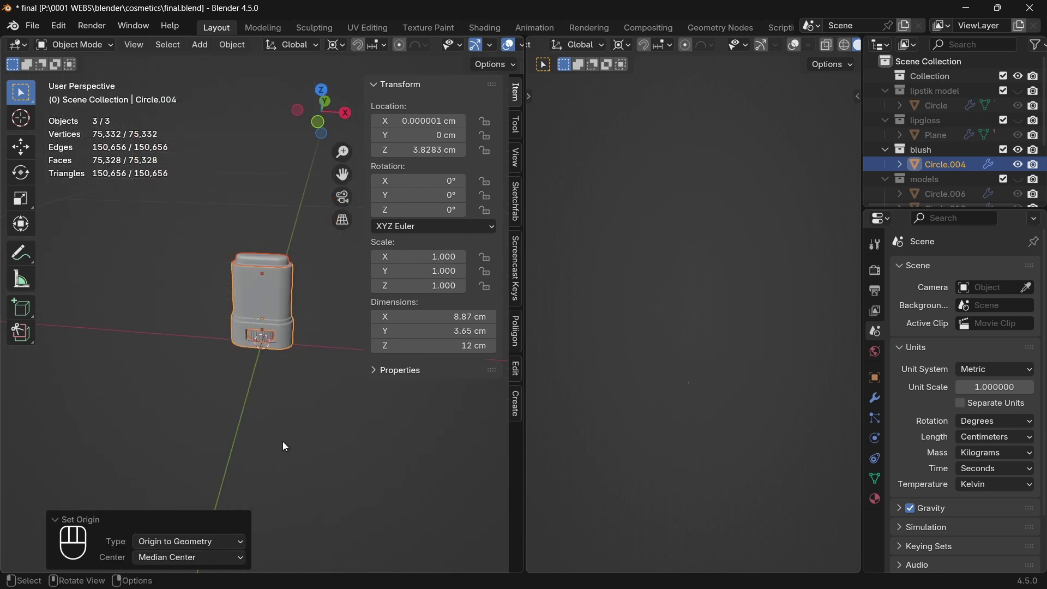
- Add a 200 cm plane at the scene origin as a floor under the stick
middle_drag(283, 441, 294, 456)
key(shift+a)
mouse_move(252, 290)
click(338, 289)
scroll(308, 418, down, 7)
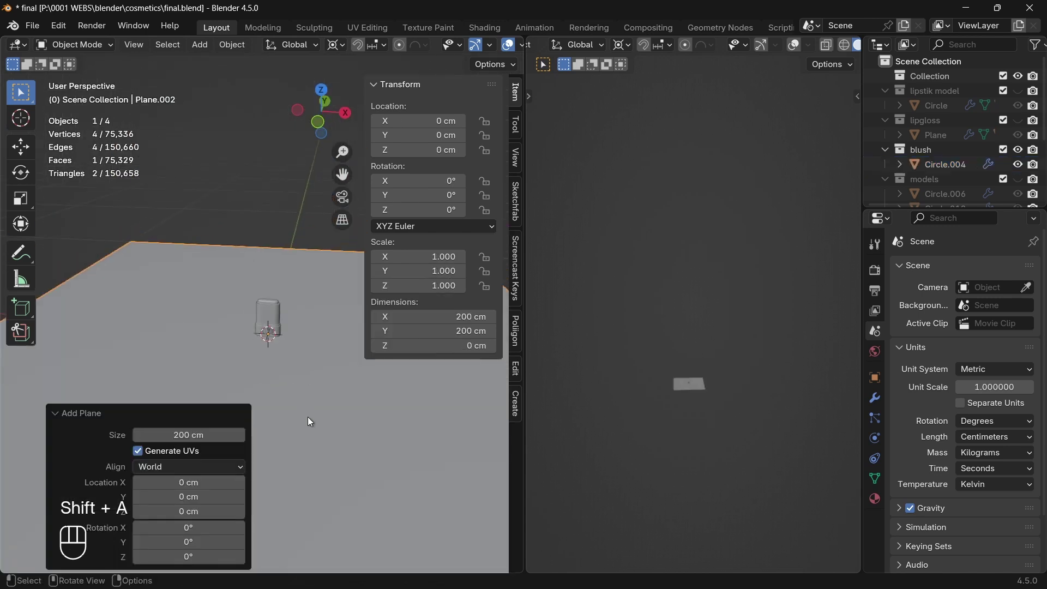
middle_drag(357, 423, 248, 455)
shift+middle_drag(357, 393, 211, 450)
- Extrude the floor plane's back edge up about 183 cm along Z to make a back wall
key(Tab)
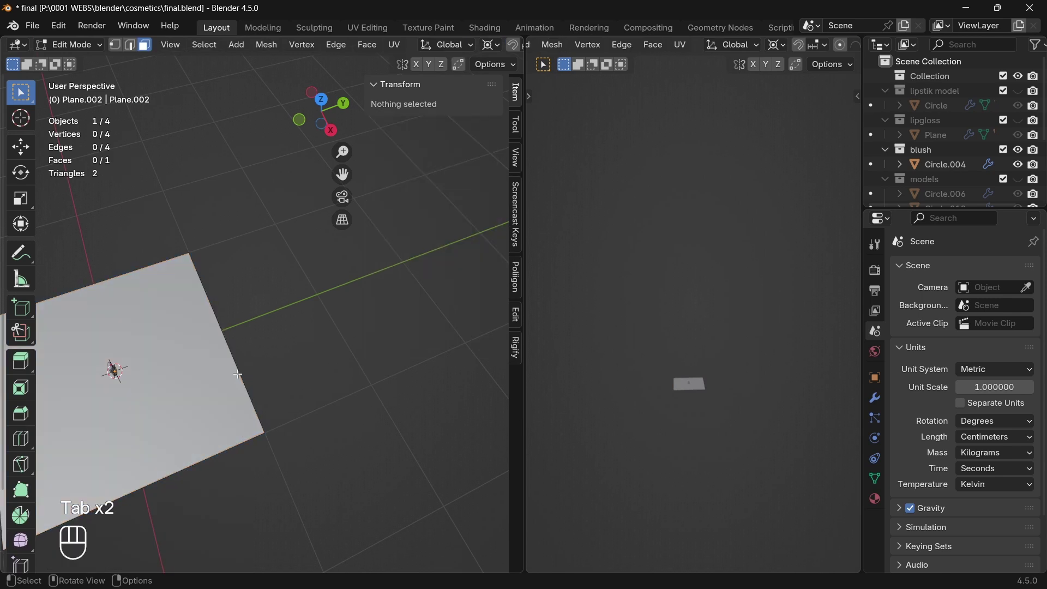
click(238, 374)
key(e)
key(z)
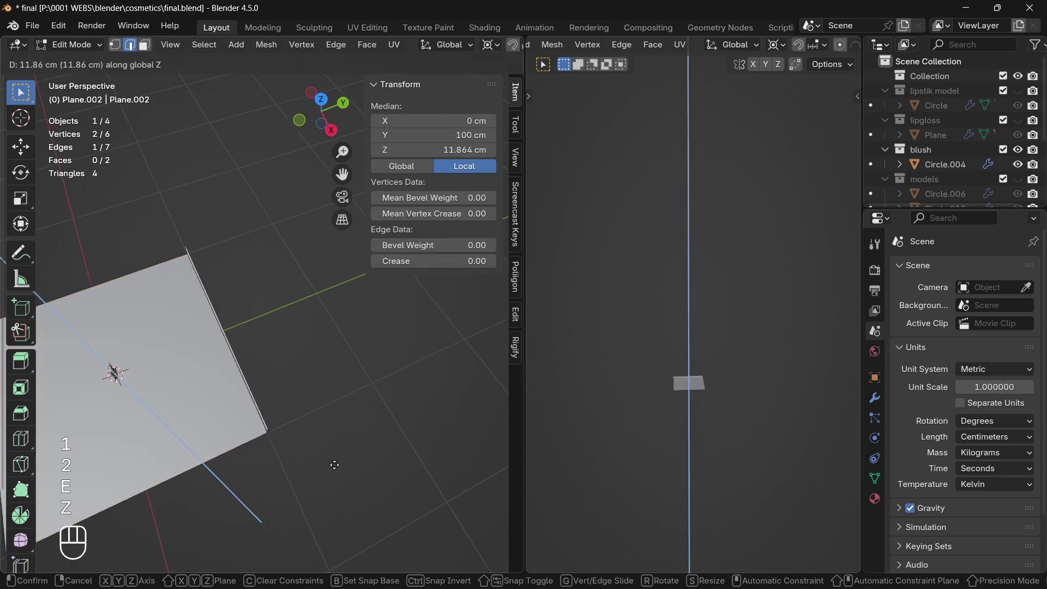
click(303, 399)
middle_drag(303, 399, 354, 349)
- Bevel the edge between floor and wall 34.3 cm with 9 segments and shade the backdrop auto smooth
click(289, 345)
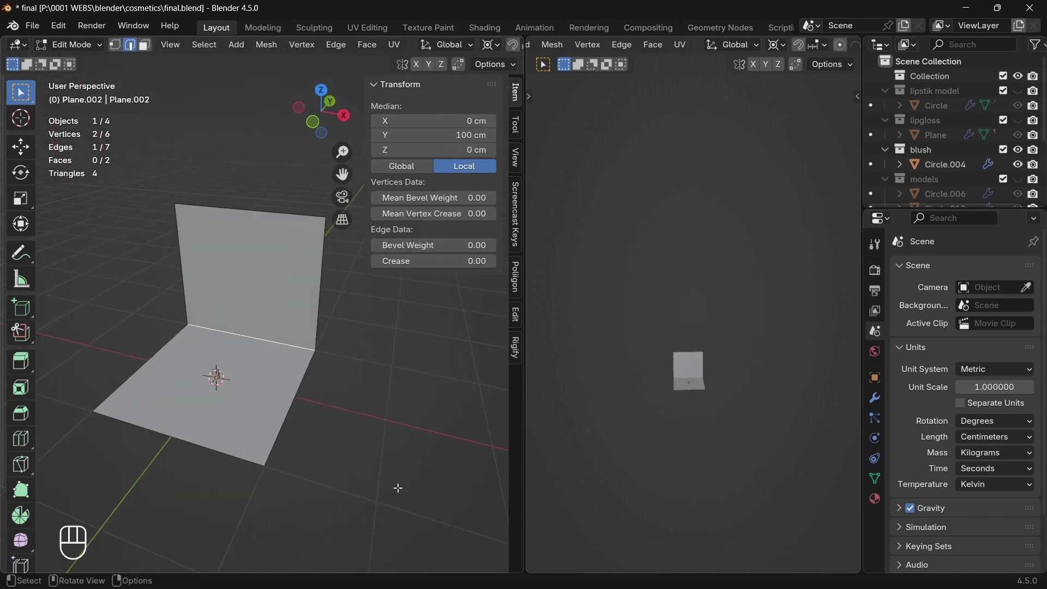
key(ctrl+b)
click(407, 484)
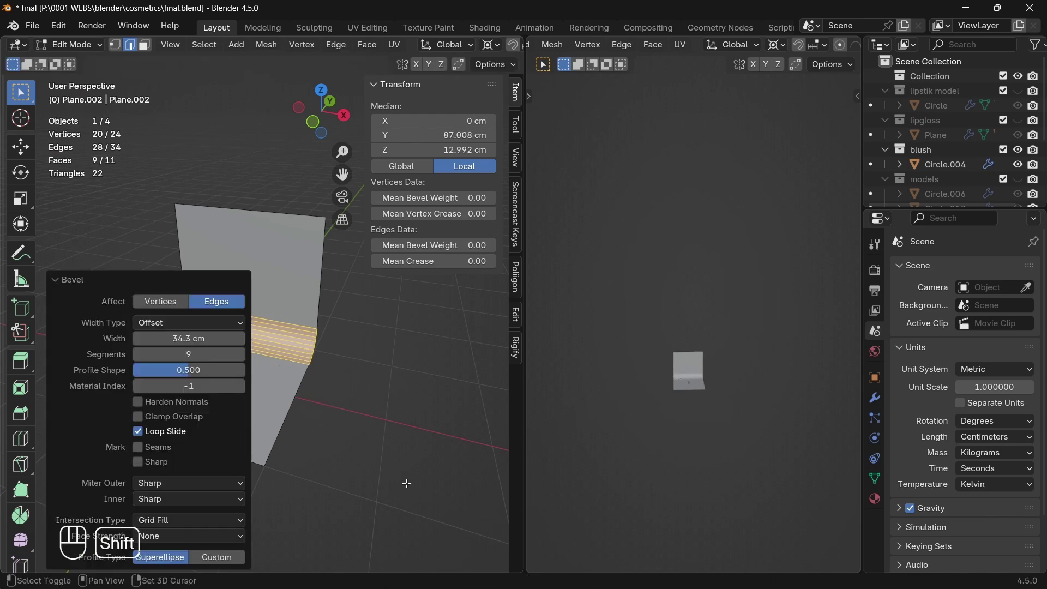
key(Tab)
right_click(270, 322)
click(271, 321)
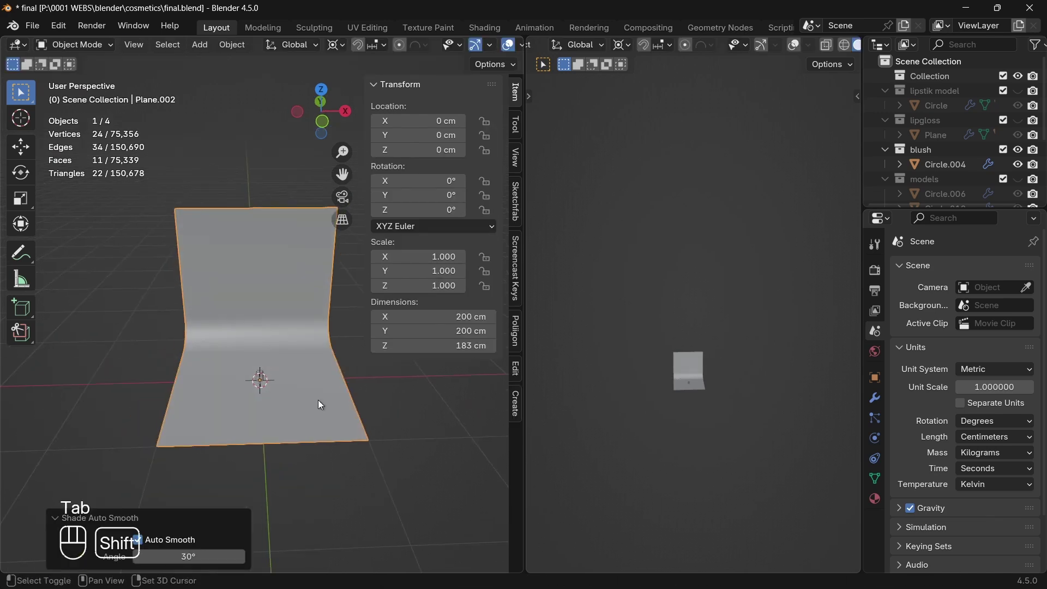
- Add a camera at the scene origin
key(shift+a)
click(270, 512)
key(KP_1)
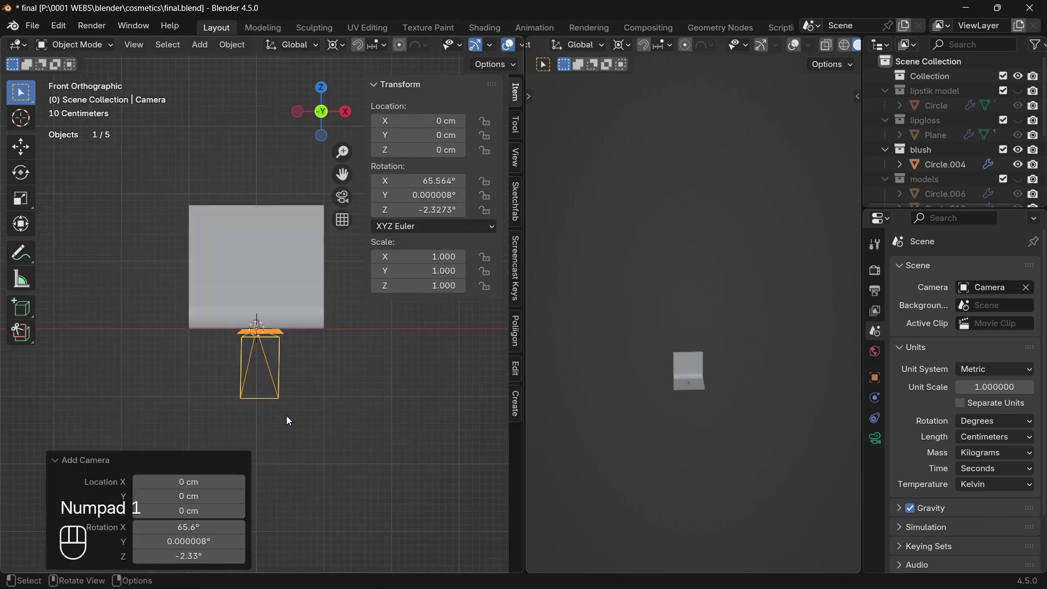
scroll(286, 416, up, 4)
scroll(345, 398, up, 4)
shift+middle_drag(286, 420, 296, 303)
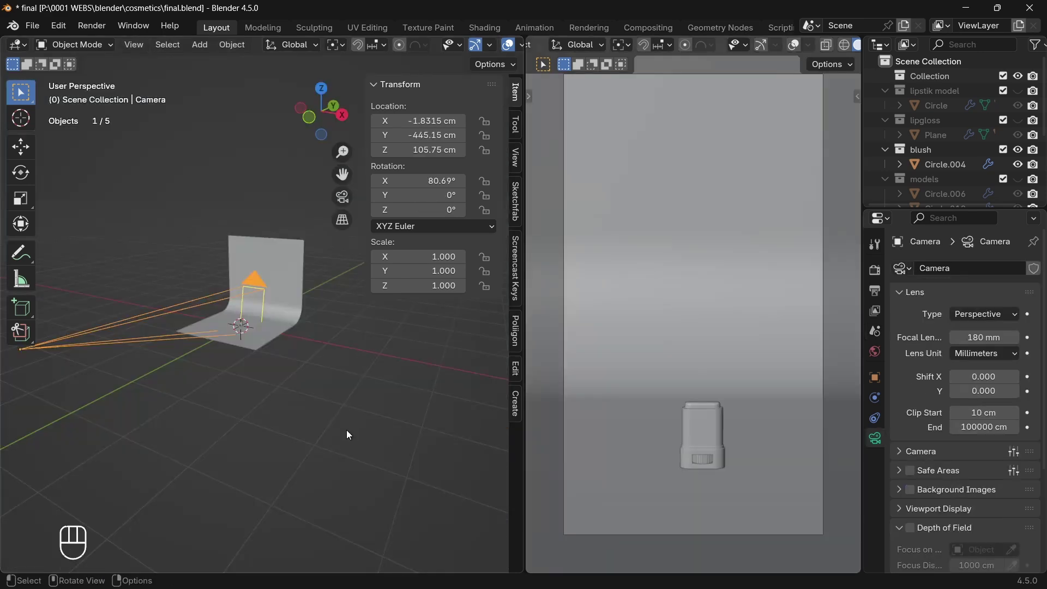
- Scale the camera object down by a factor of 0.189
key(s)
click(79, 375)
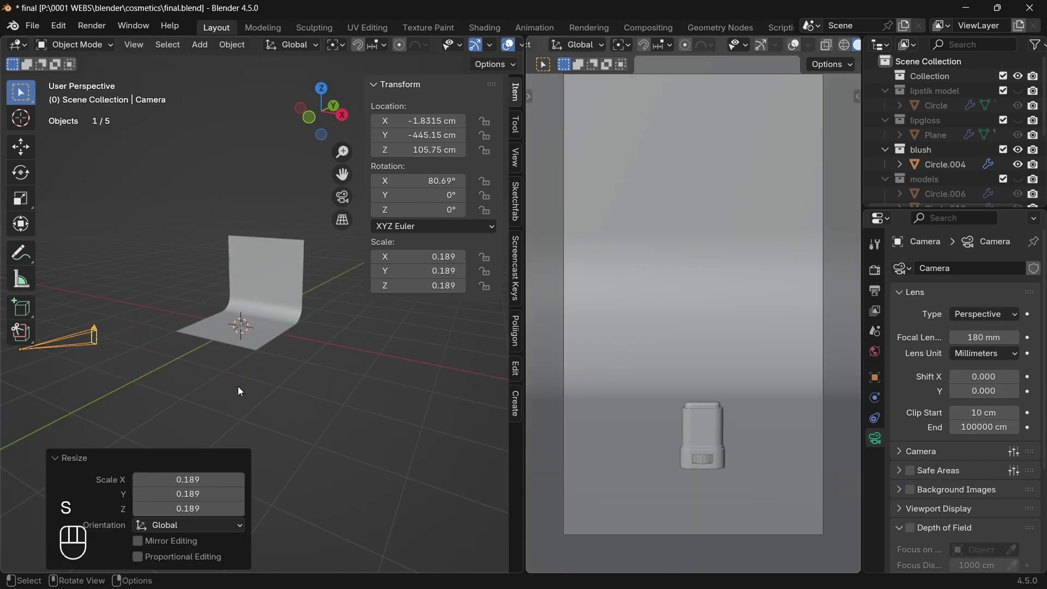
scroll(264, 394, up, 5)
middle_drag(245, 433, 286, 396)
scroll(829, 48, down, 2)
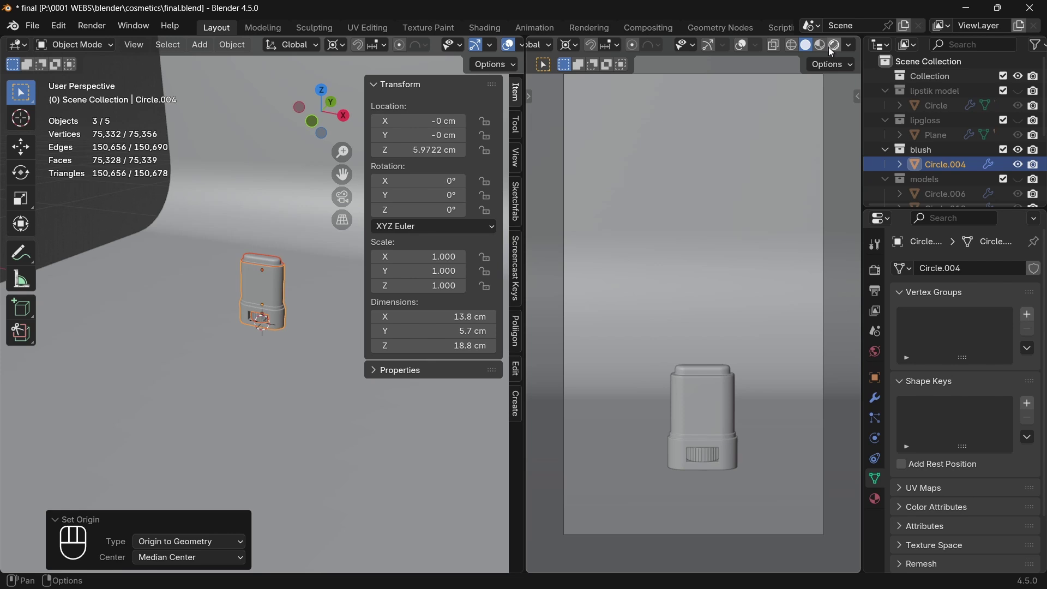
- With the camera view in rendered shading, add a disk-shaped area light about 72 cm above the origin
click(834, 46)
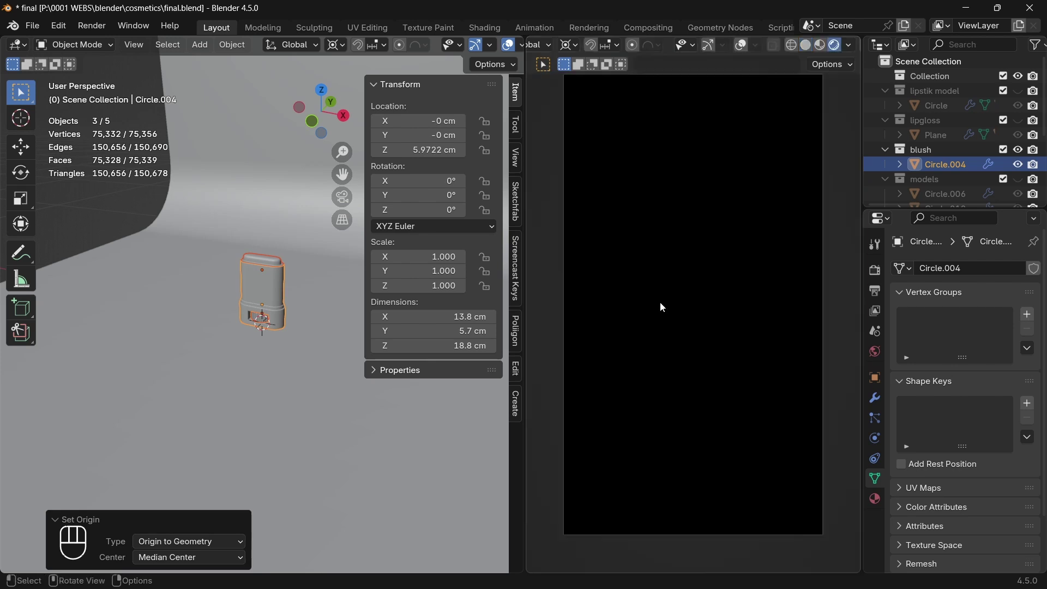
scroll(238, 364, down, 3)
key(shift+a)
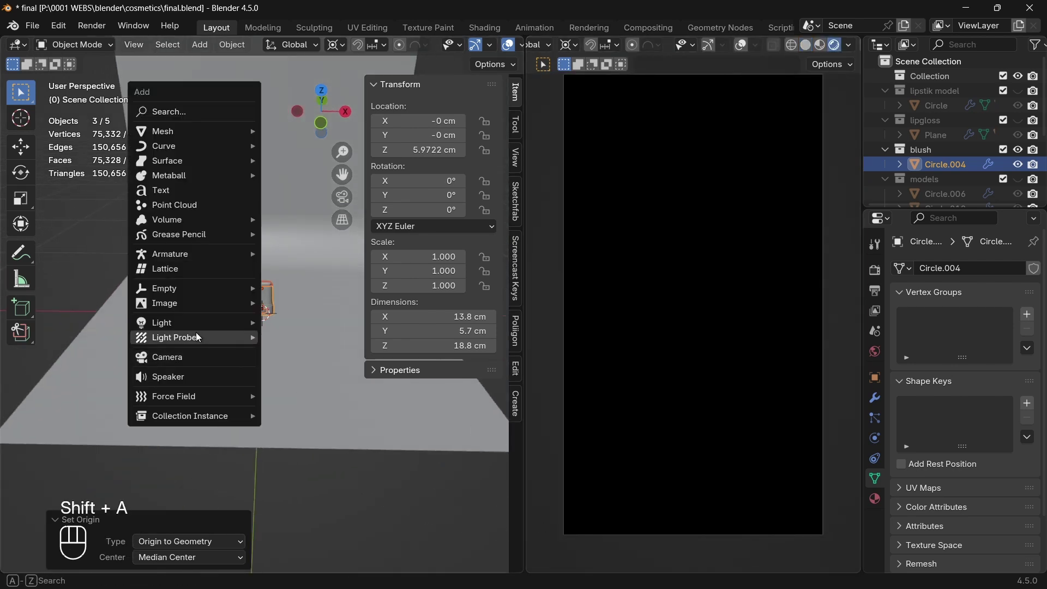
mouse_move(180, 329)
click(330, 367)
key(g)
key(z)
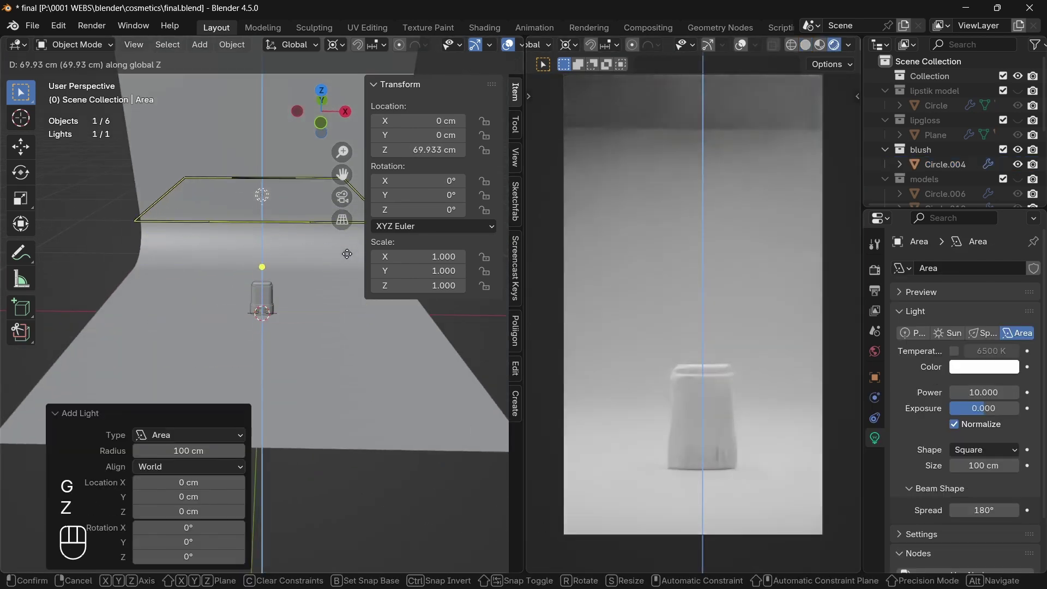
click(346, 248)
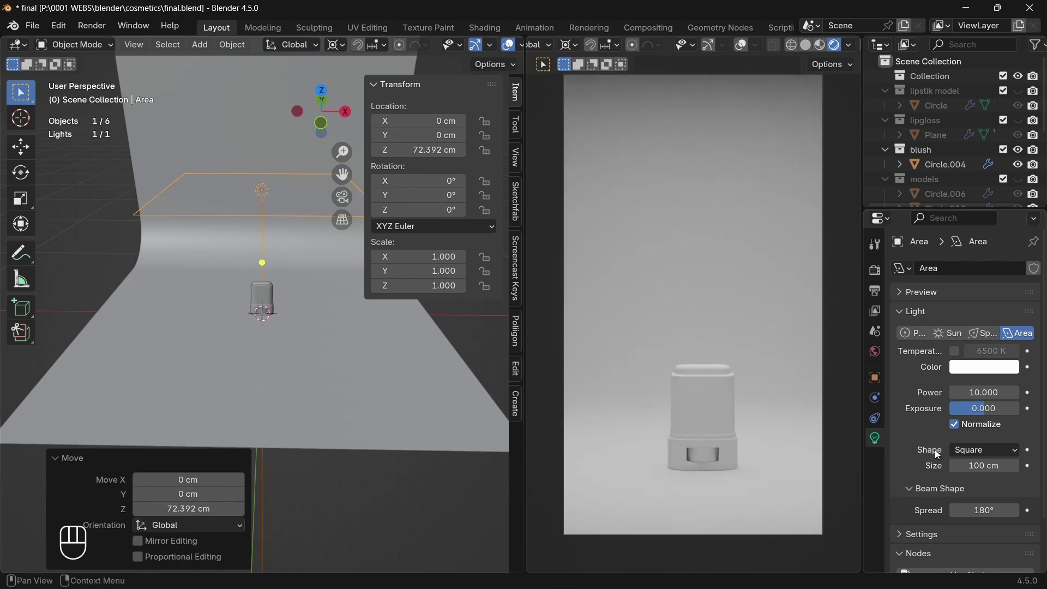
click(984, 450)
click(976, 481)
key(r)
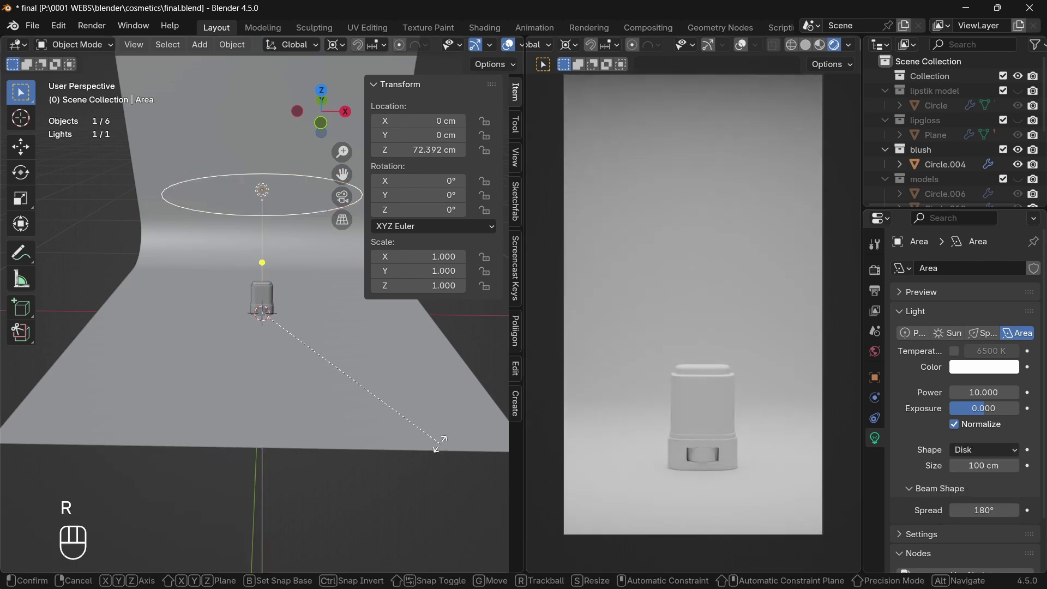
key(x)
key(KP_9)
key(KP_0)
right_click(293, 273)
key(r)
key(y)
key(KP_9)
right_click(294, 272)
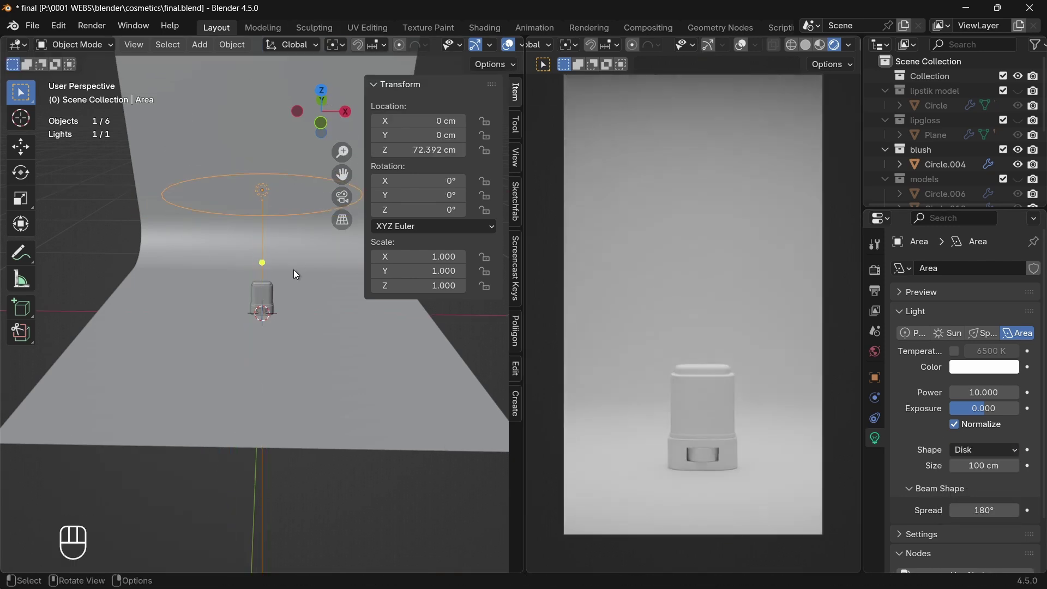
- Rotate the area light -90° about the Y axis
key(r)
key(y)
key(KP_Subtract)
key(KP_9)
key(KP_0)
key(KP_Enter)
- Move the area light about -85 cm along X and about -65 cm along Y
key(g)
key(x)
click(153, 273)
middle_drag(262, 284, 276, 319)
scroll(275, 319, down, 3)
key(g)
key(y)
click(268, 369)
- Rotate the area light about 28.7° around the Z axis to turn it toward the stick
key(r)
key(z)
click(342, 339)
- Try to rotate the area light -20° about its local X axis, and undo it
key(r)
key(x)
key(x)
click(333, 349)
middle_drag(333, 349, 322, 325)
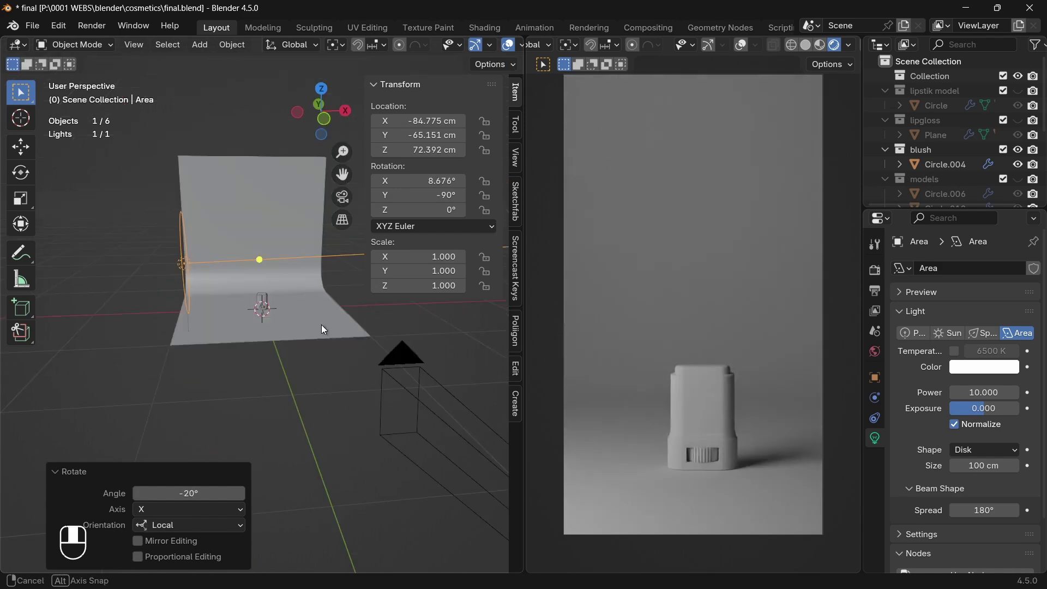
key(ctrl+z)
key(r)
key(x)
key(x)
key(Escape)
- Tilt the area light 25.9° about its local Y axis so it points down at the stick
key(r)
key(x)
key(x)
key(y)
key(y)
click(312, 406)
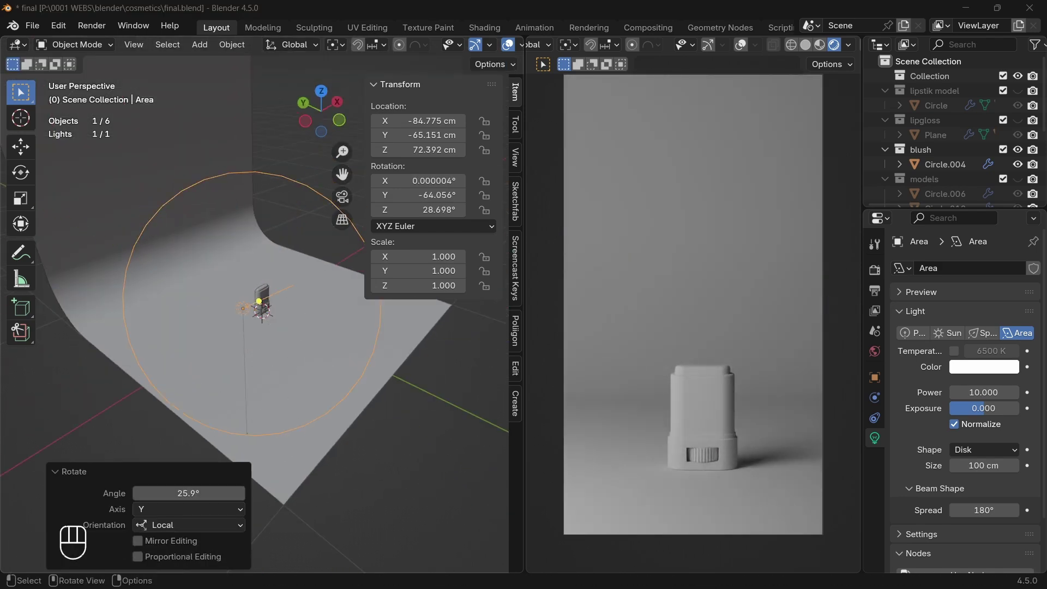
- Set the area light's power to 20 and move it about -2.8 cm along its local Z axis
click(983, 392)
text(20)
key(Return)
scroll(741, 382, up, 2)
shift+middle_drag(741, 415, 741, 327)
scroll(313, 382, down, 4)
key(g)
key(z)
key(z)
click(272, 395)
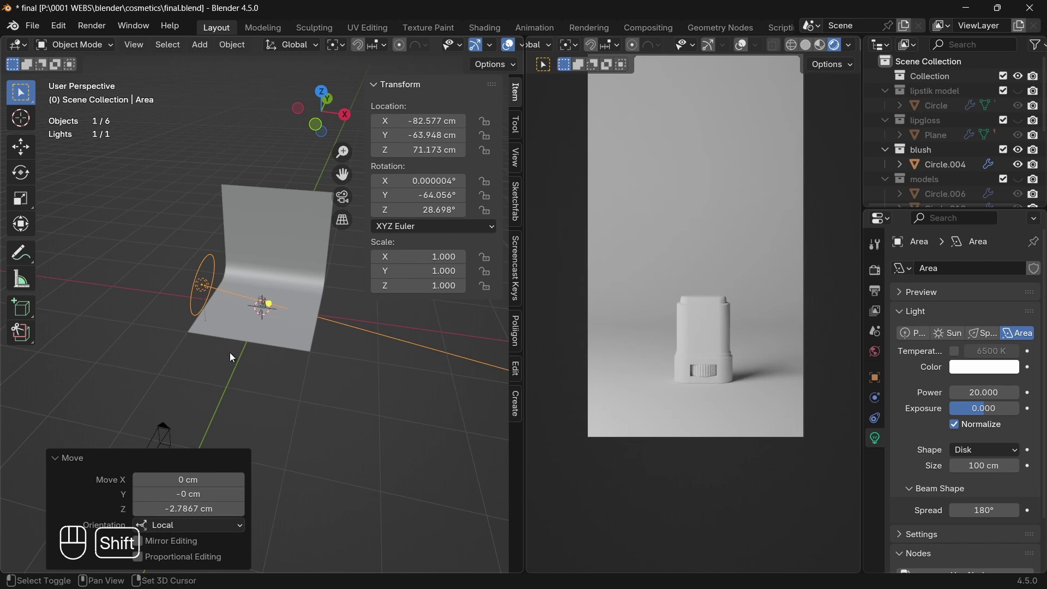
- Duplicate the area light about 96.5 cm along Y and set the copy's power to 5
key(shift+d)
key(y)
click(254, 332)
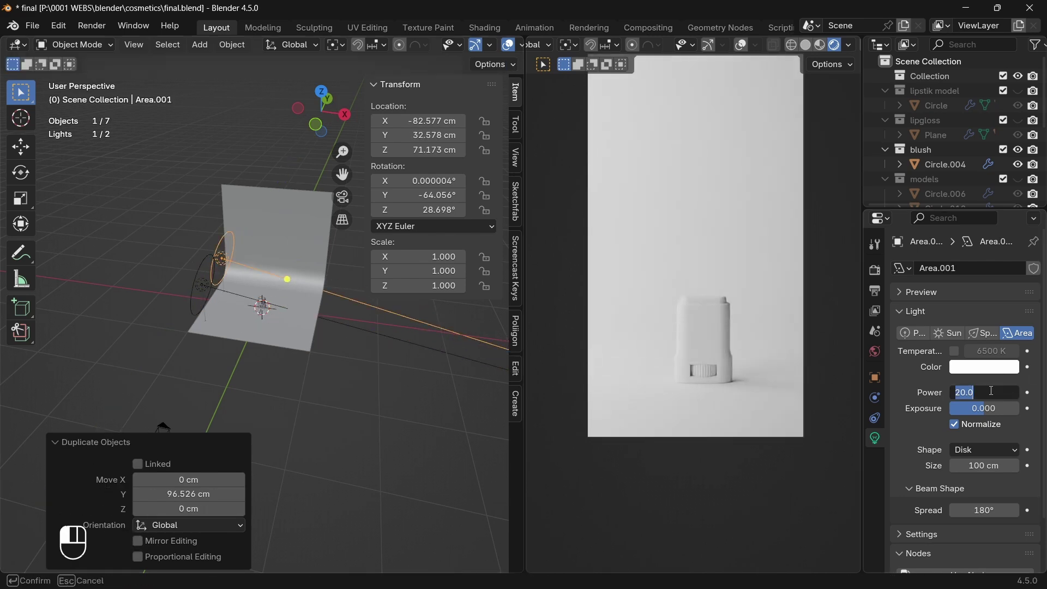
text(5)
key(Return)
- Rotate the second area light around the Z axis to a Z rotation of about 48°
middle_drag(245, 382, 367, 425)
key(r)
key(z)
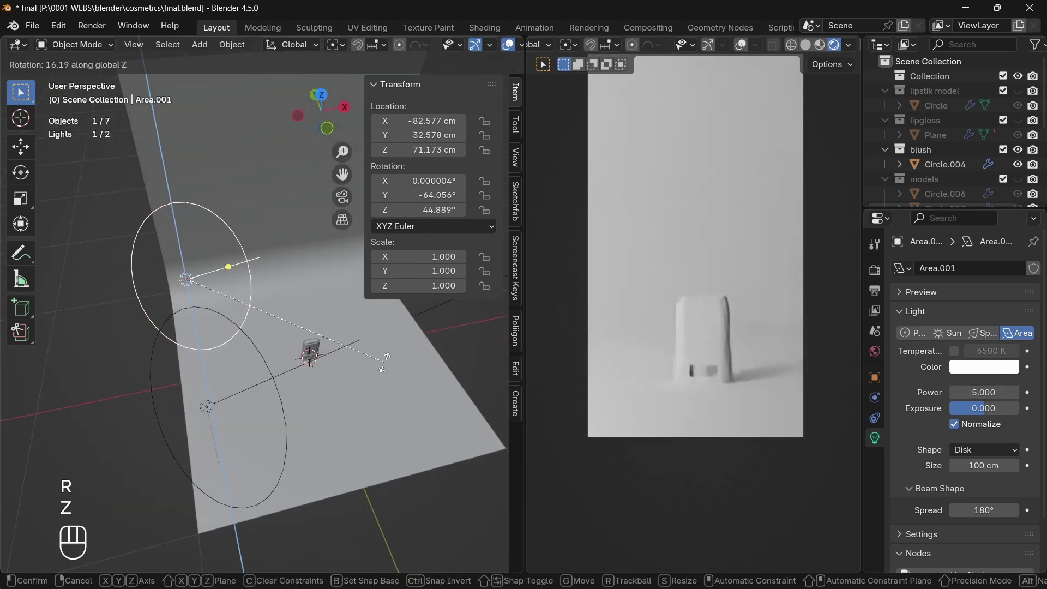
click(385, 361)
- Hide the main area light to judge the second one, set the second light's power to 2, and show all lights again
click(203, 406)
key(h)
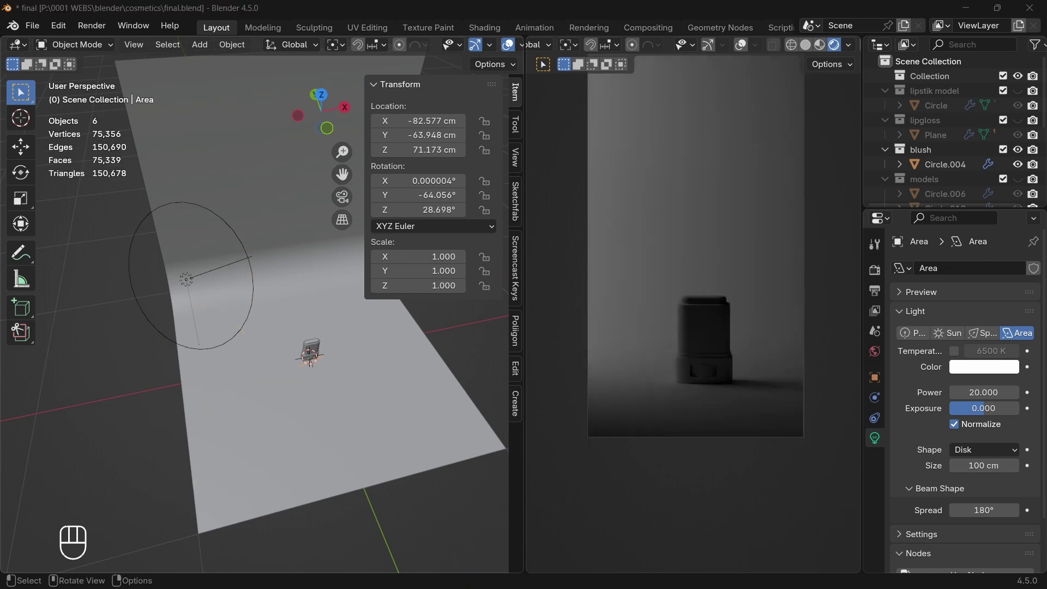
scroll(322, 322, down, 4)
middle_drag(322, 322, 295, 300)
click(255, 289)
key(alt+h)
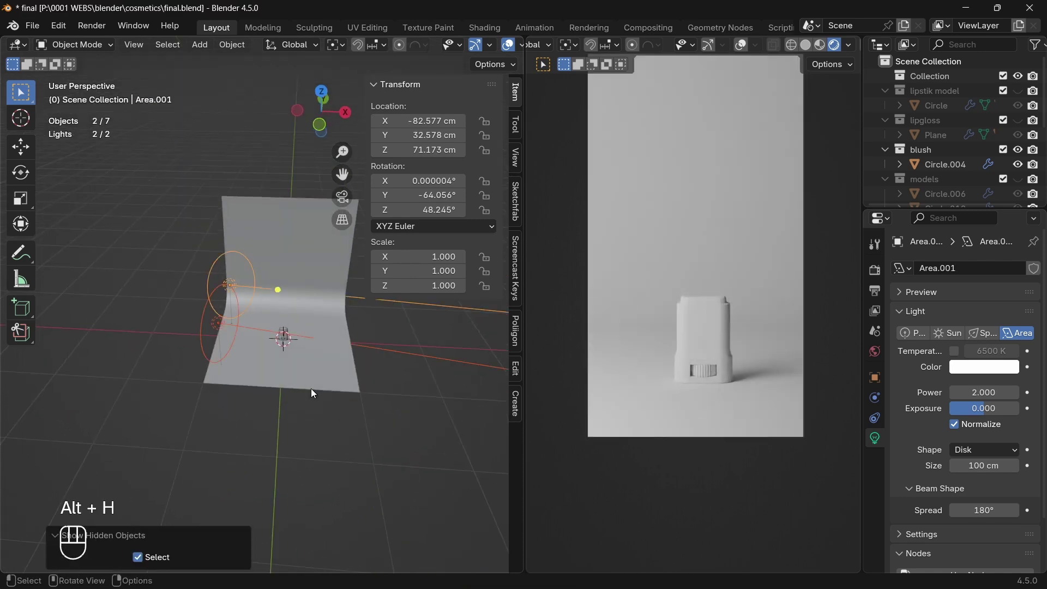
- Undo the unhiding of the main area light and the changes just before it
scroll(317, 389, down, 10)
scroll(297, 375, up, 12)
key(ctrl+z)
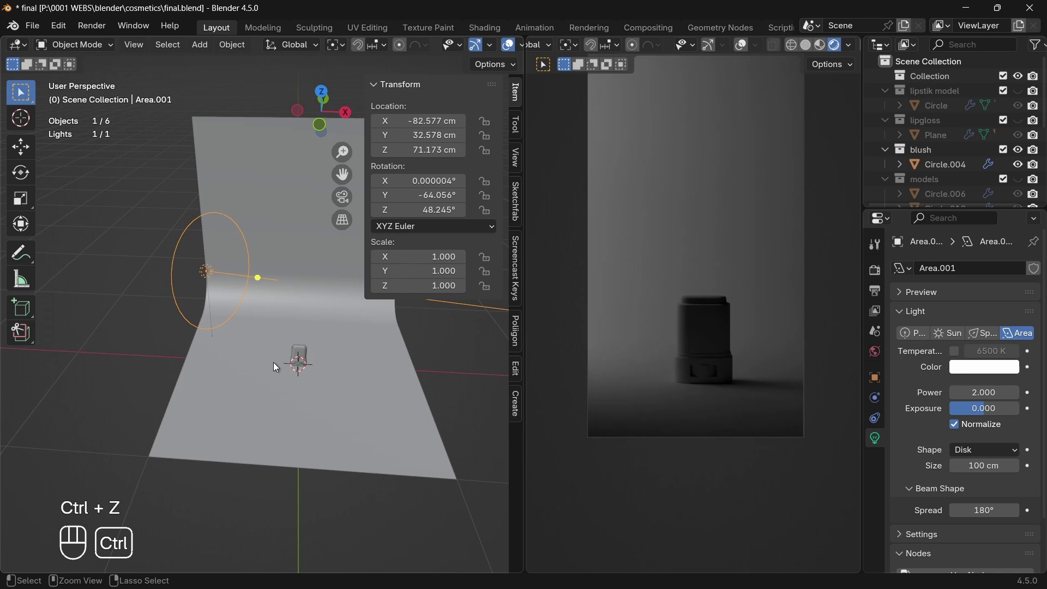
key(ctrl+z)
key(ctrl+z)
- Duplicate the main area light about 170 cm along X and rotate the copy about 70° around the Z axis
scroll(179, 342, down, 3)
key(shift+d)
key(x)
click(415, 446)
key(r)
key(z)
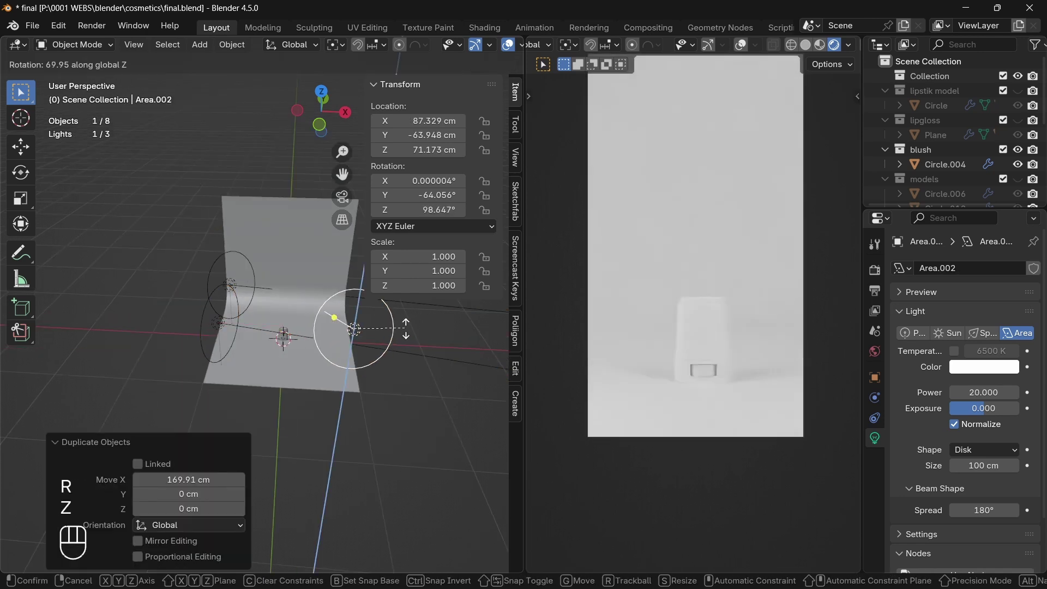
click(404, 330)
- Set the third area light's power to 5 and move it about 70 cm farther along X
click(984, 392)
text(5)
key(Return)
middle_drag(409, 417, 363, 434)
key(g)
key(x)
click(404, 454)
- Rotate the third area light farther around the Z axis to aim it at the stick
key(r)
key(z)
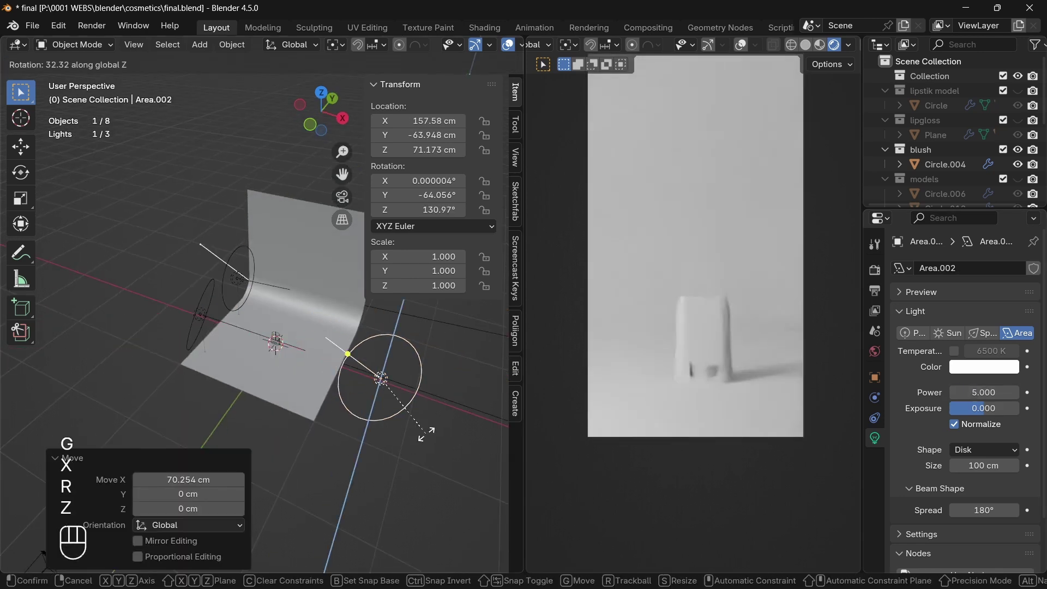
click(436, 424)
- Hide the other two area lights to examine the third light's effect alone
click(238, 310)
shift+click(203, 315)
key(h)
scroll(927, 185, down, 2)
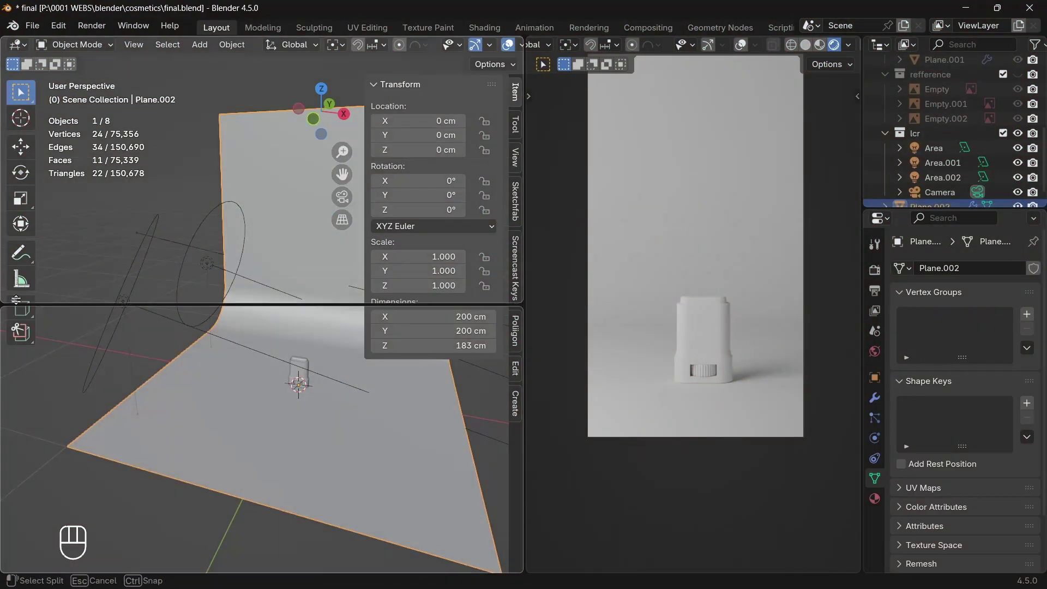
- Show a Shader Editor above the 3D view and set the backdrop plane's origin to its geometry
click(18, 45)
click(38, 164)
key(q)
click(240, 447)
key(q)
click(247, 431)
- Give the backdrop a new material named floor with a warm beige base color
click(382, 44)
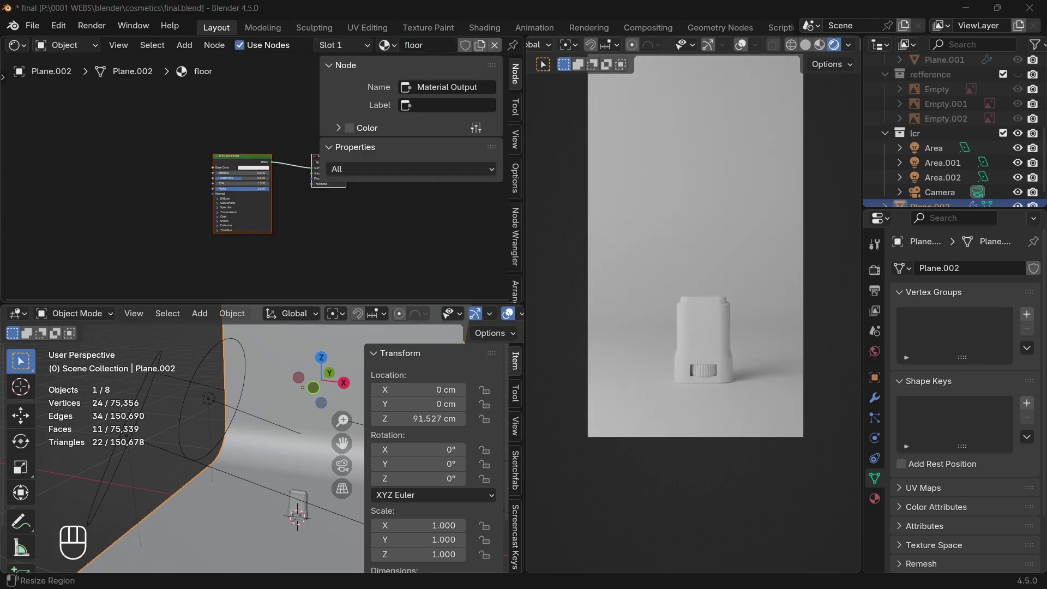
scroll(262, 179, up, 10)
click(254, 152)
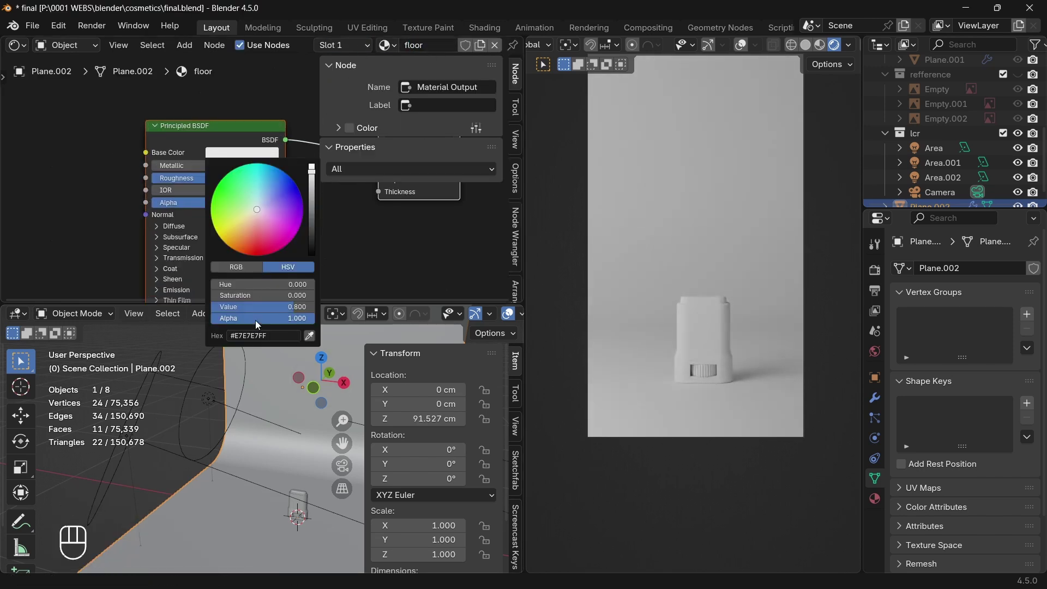
key(Return)
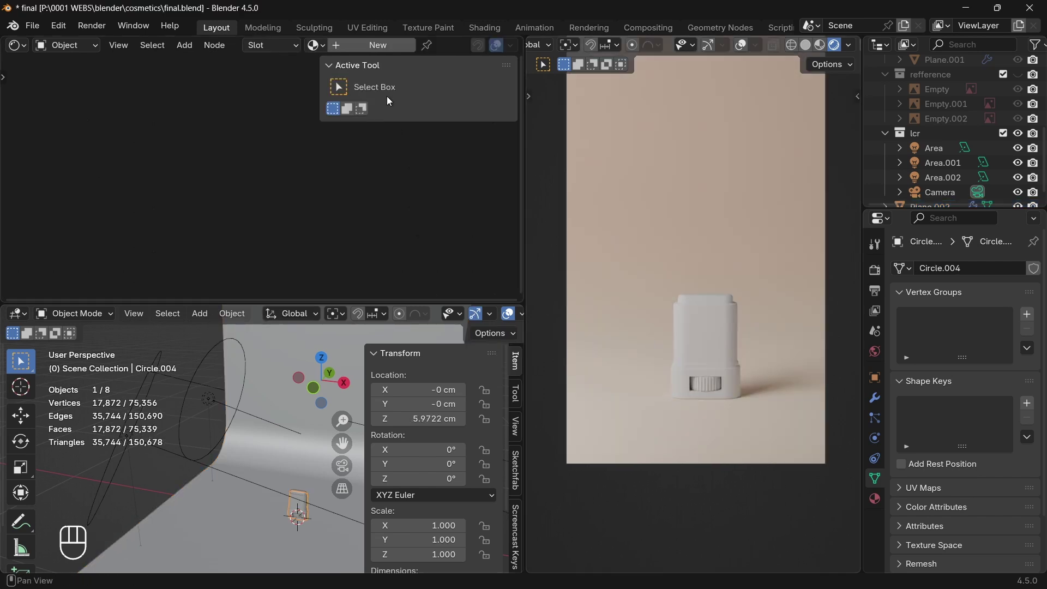
- Give the stick body a new material named blush body with base color #DBB7A0
click(378, 46)
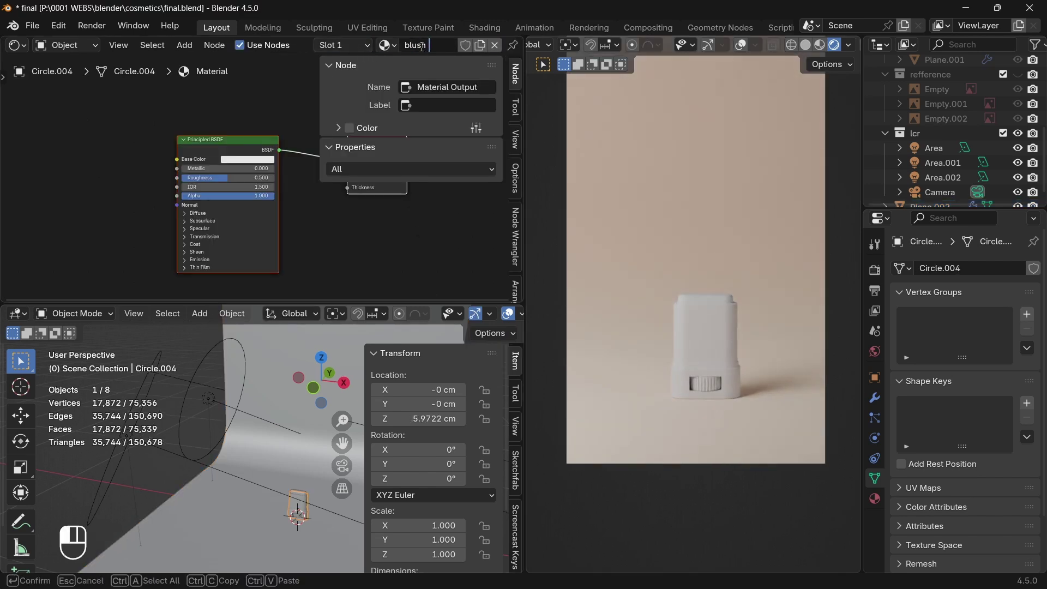
key(Return)
scroll(261, 177, up, 2)
click(242, 152)
click(246, 336)
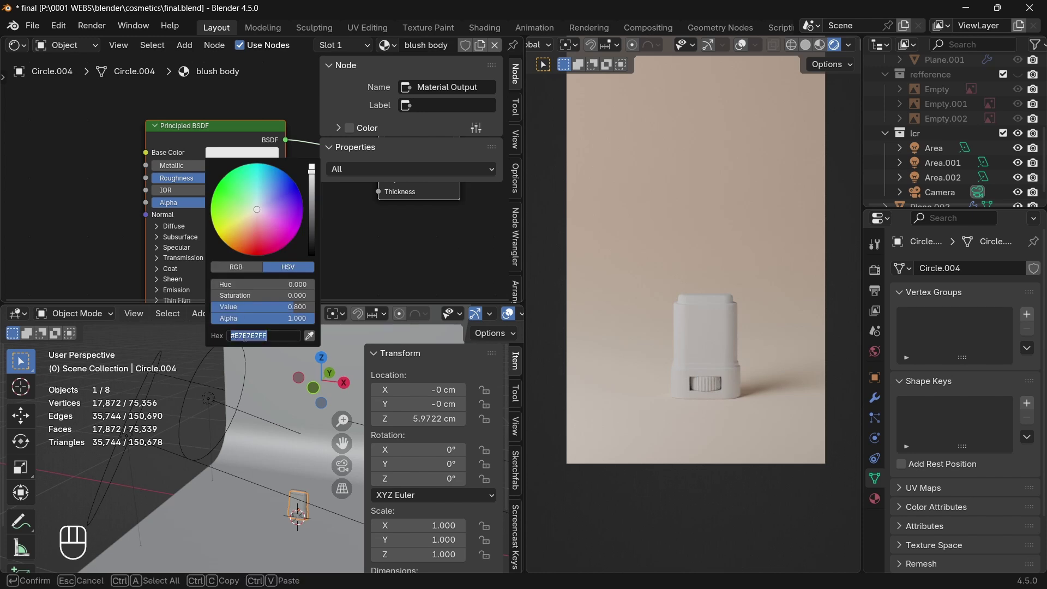
text(dbb7a09)
key(BackSpace)
key(Return)
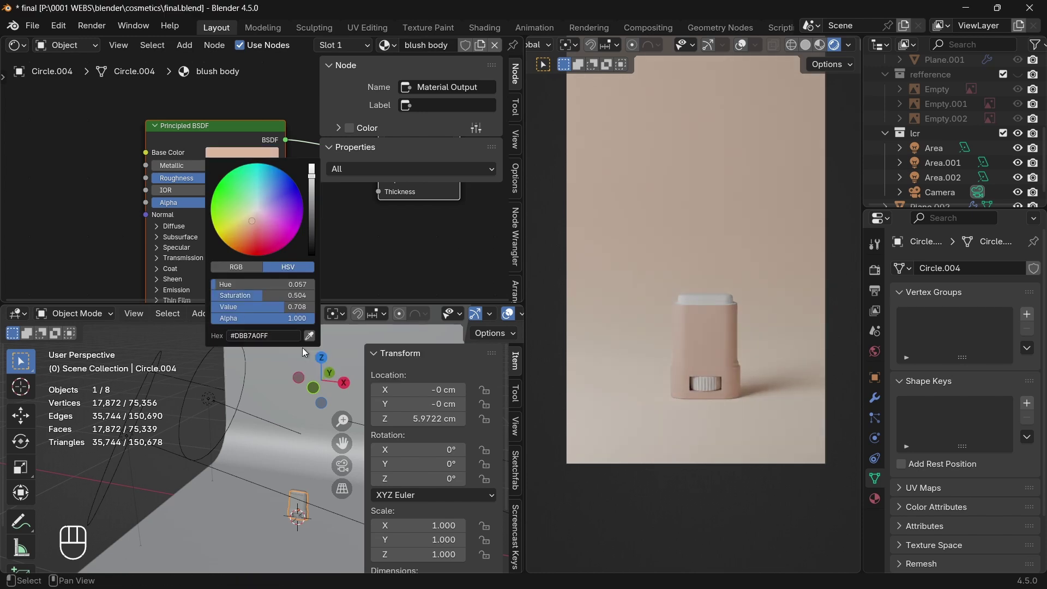
- Give the product tip a new material named blushwax with base color #76402B
click(703, 300)
click(382, 46)
click(443, 48)
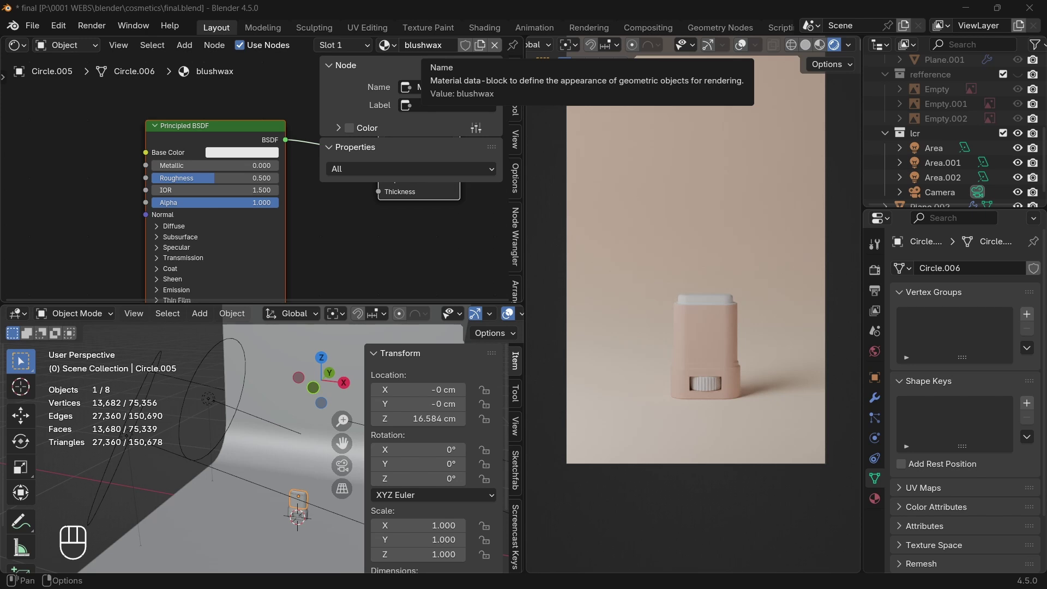
click(242, 152)
click(262, 334)
text(76402)
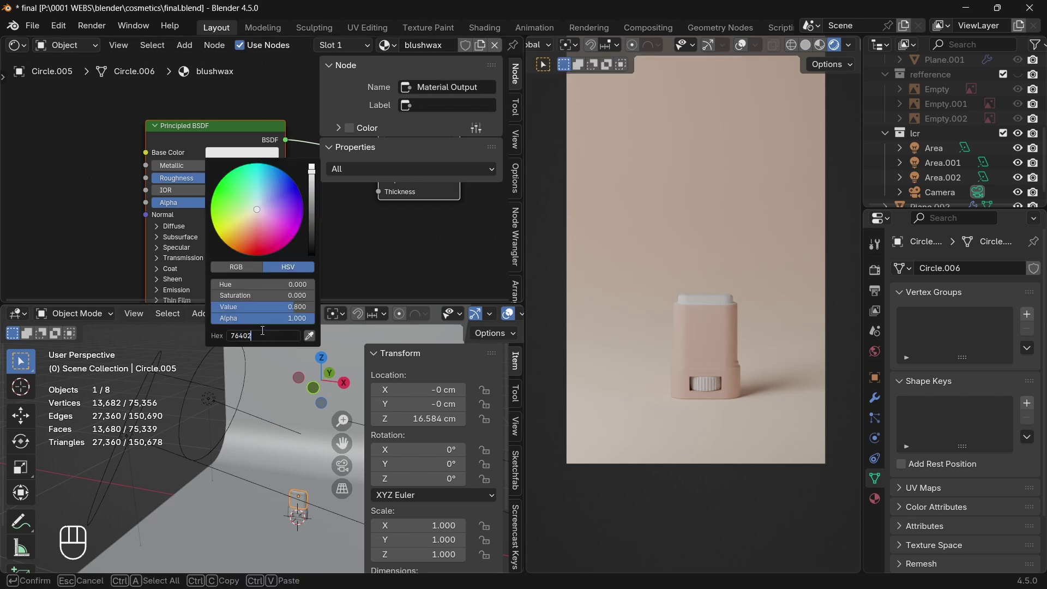
text(b)
key(Return)
- Assign the existing blush body material to the ridged dial at the stick's base
click(711, 381)
click(313, 44)
click(338, 67)
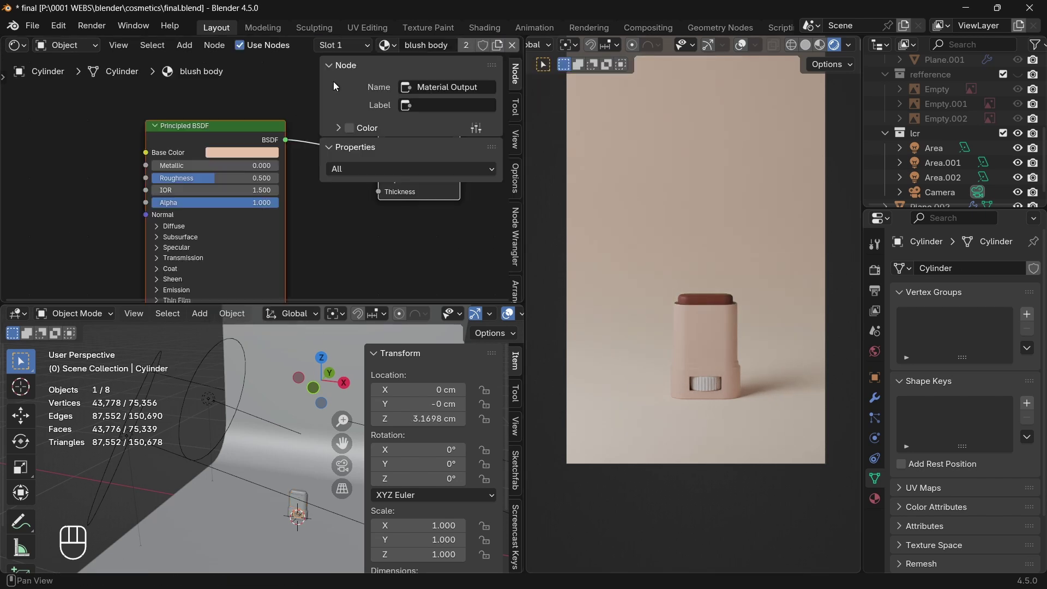
- Set the blush body material's roughness to about 0.3 and its coat weight to about 0.83
scroll(673, 335, up, 8)
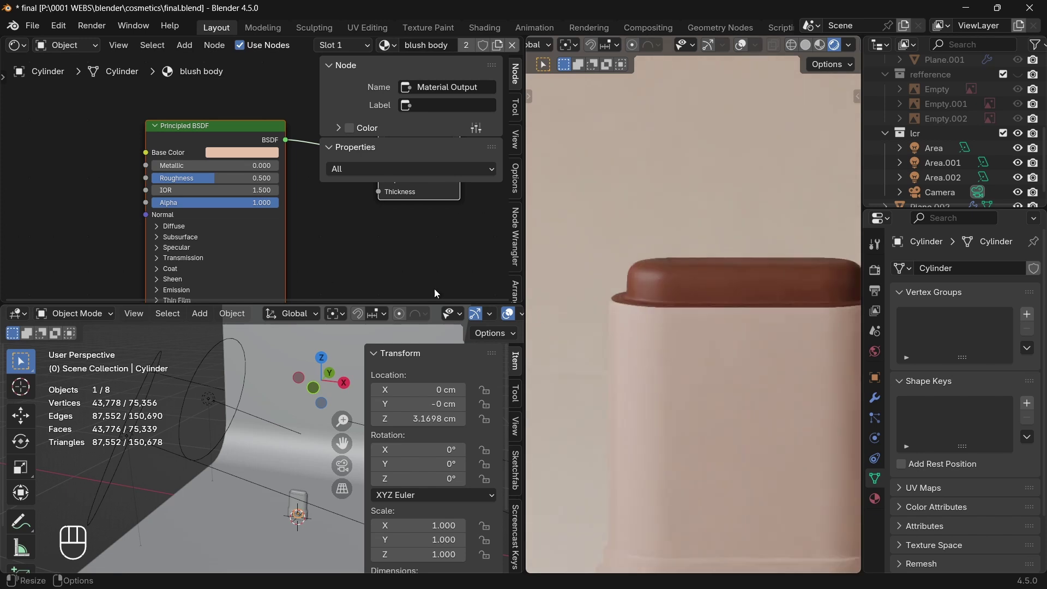
drag(211, 180, 186, 180)
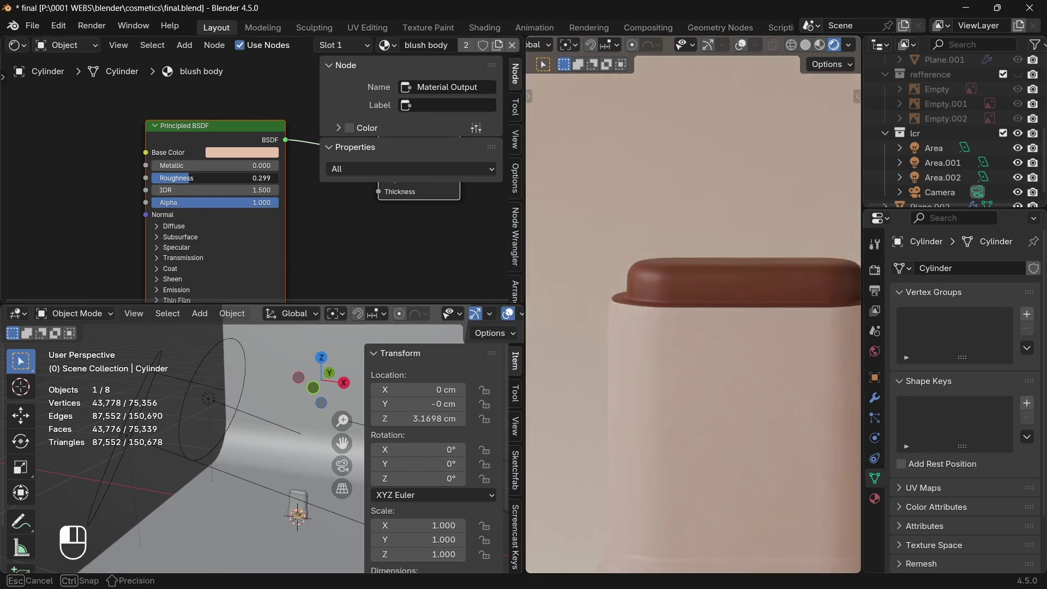
middle_drag(192, 182, 188, 141)
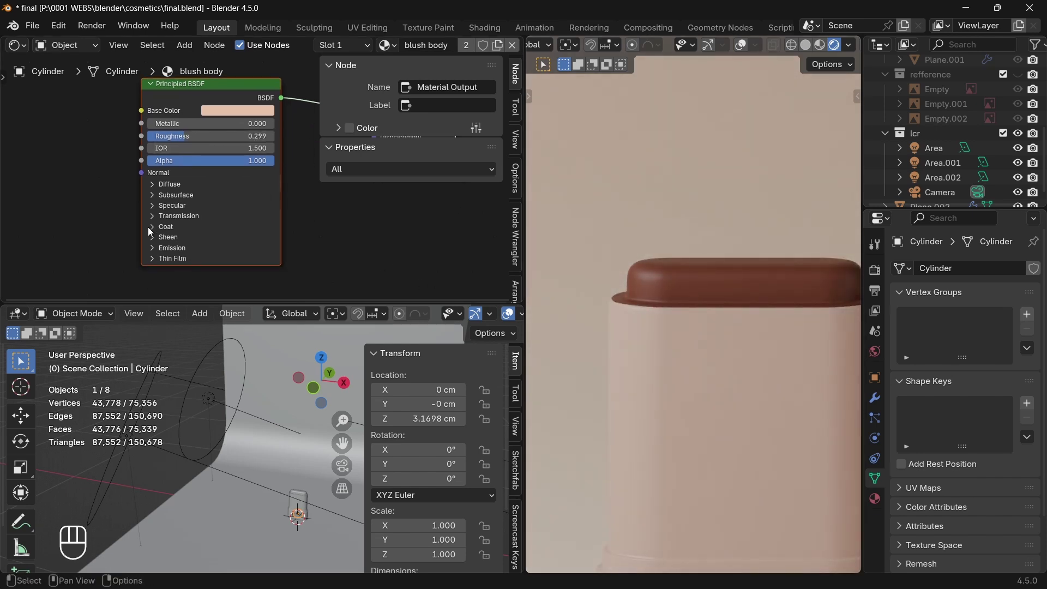
click(152, 228)
drag(178, 238, 226, 242)
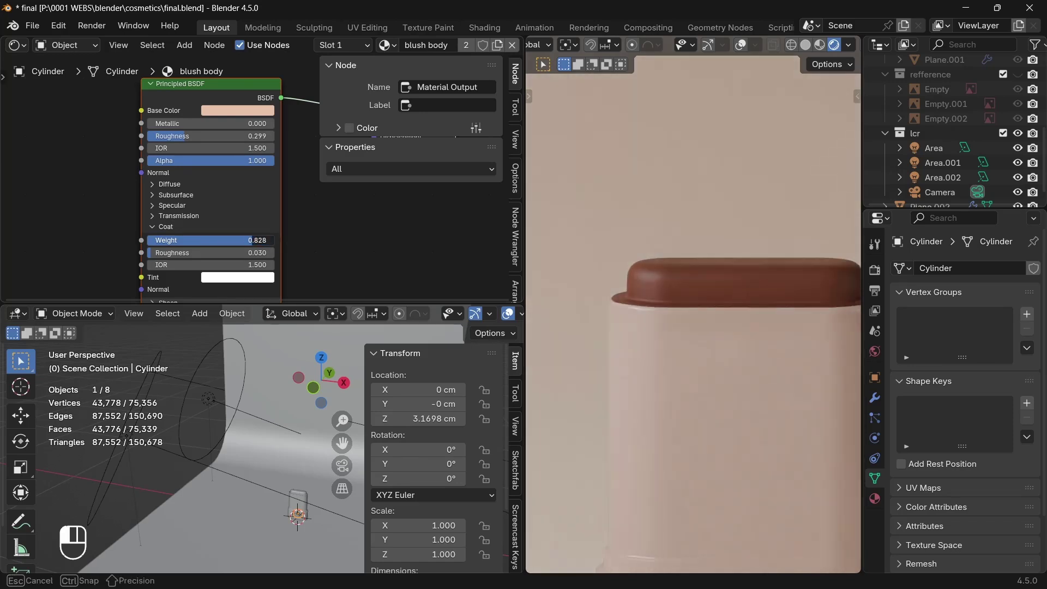
- Lower the blush body material's base roughness to 0.196
middle_drag(341, 214, 350, 275)
scroll(326, 247, up, 3)
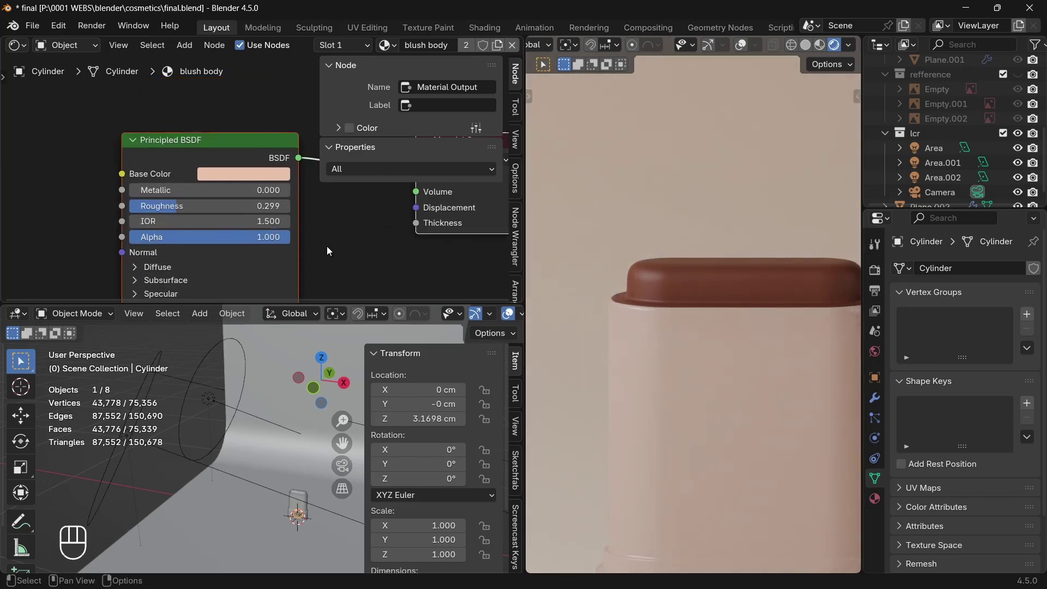
drag(266, 213, 228, 205)
- Set the transform pivot point to 3D Cursor and rotate the main area light around the Z axis
scroll(162, 446, down, 5)
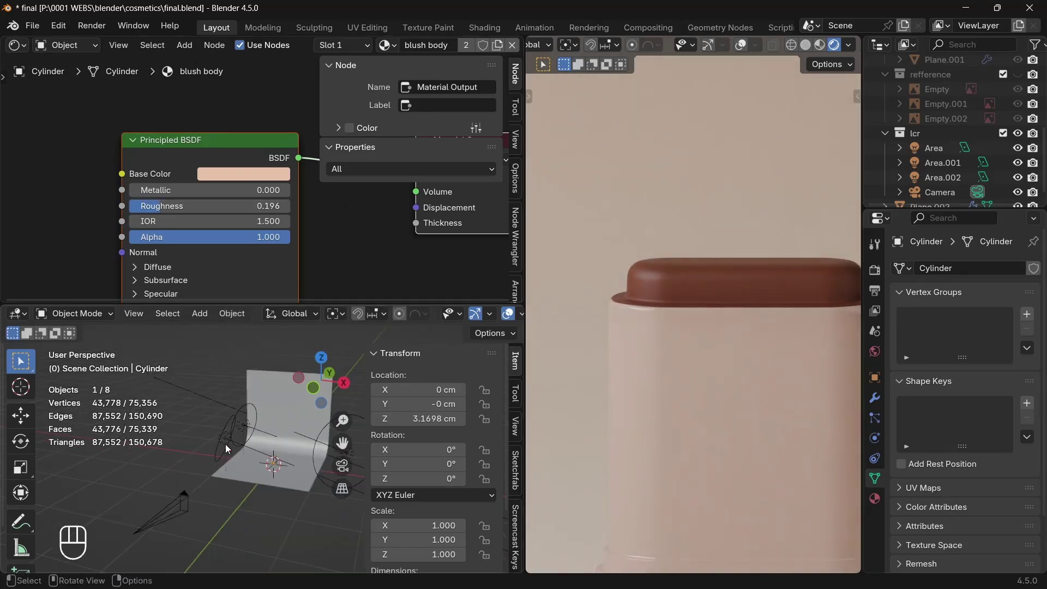
click(225, 443)
middle_drag(207, 467, 284, 503)
scroll(287, 502, up, 2)
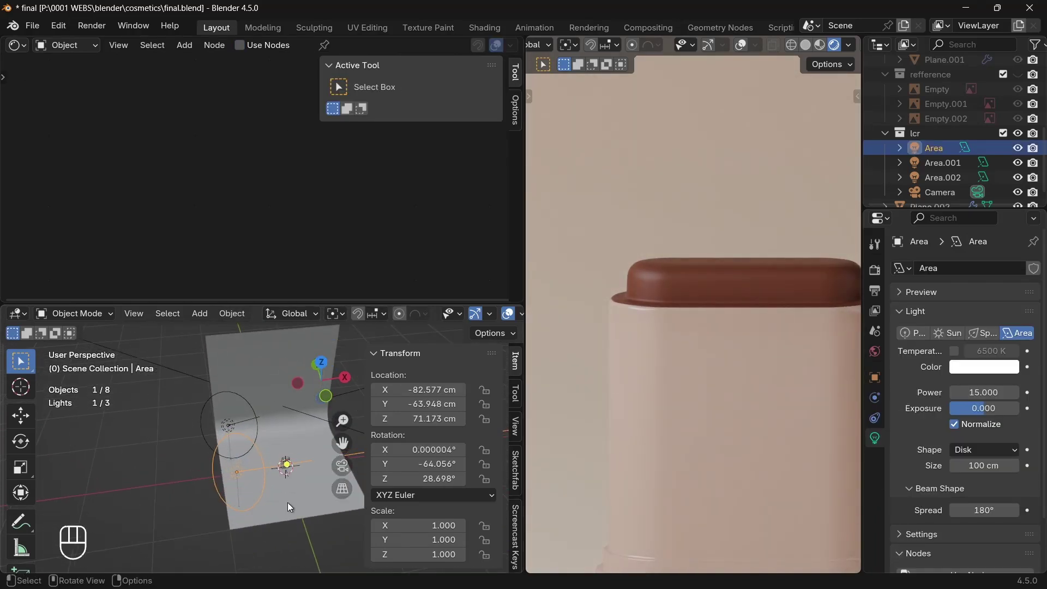
click(336, 314)
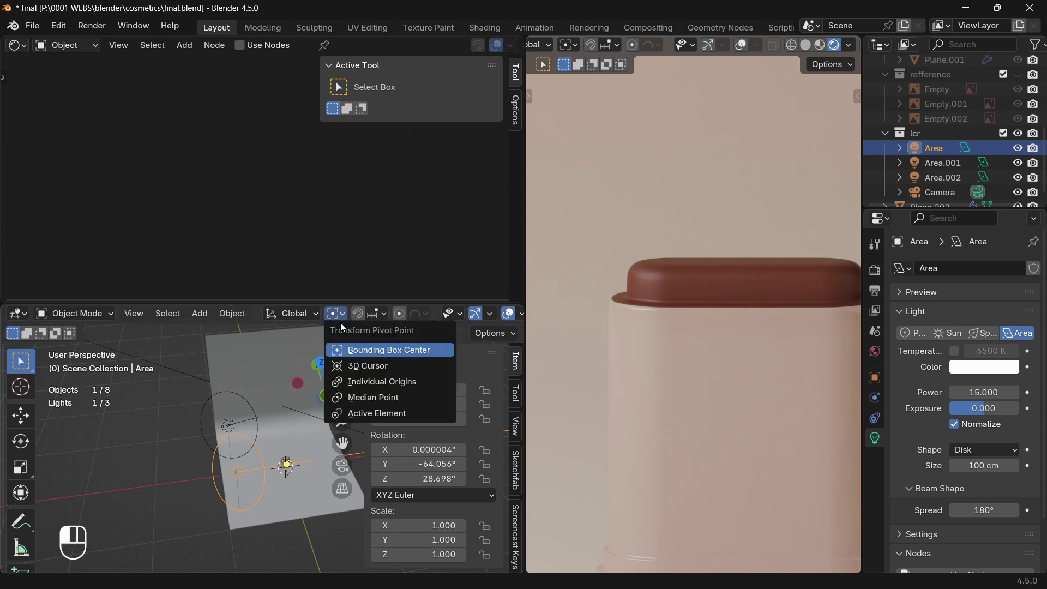
click(342, 375)
key(r)
key(z)
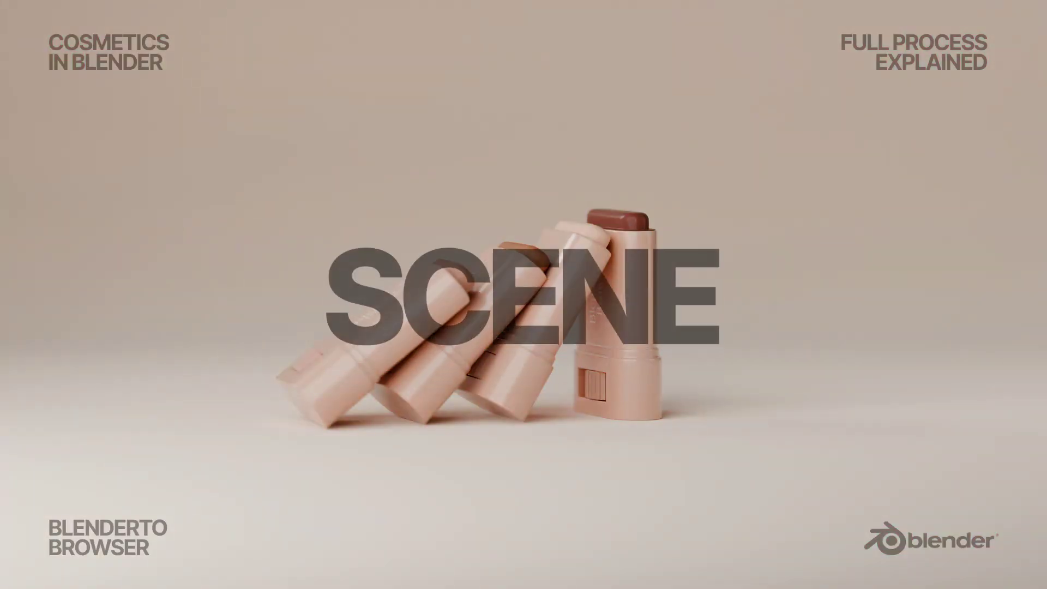
- Move the camera vertically to frame the cube podium and finish editing the cube's mesh
key(g)
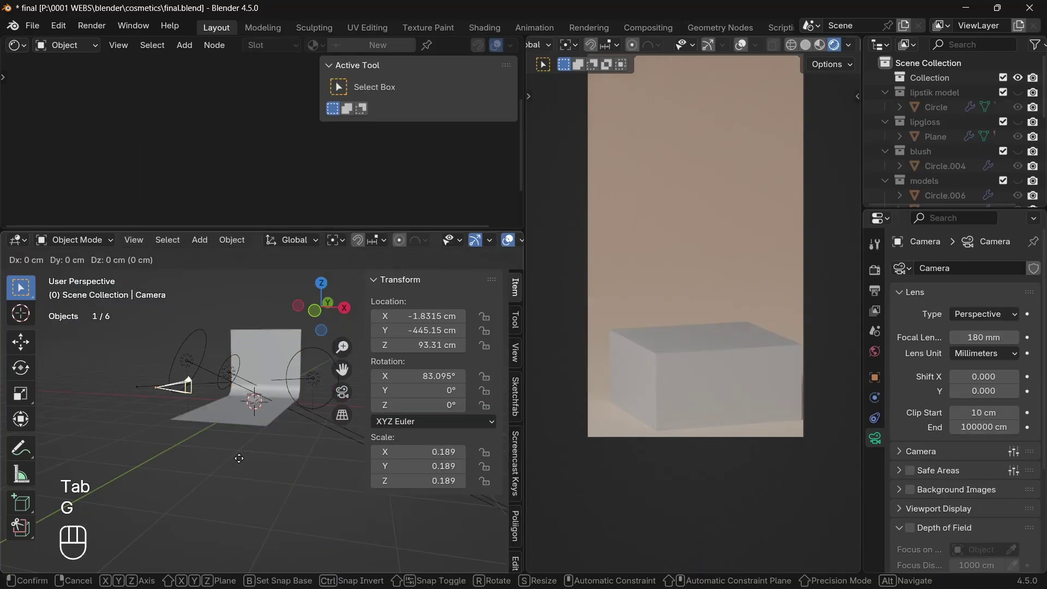
key(z)
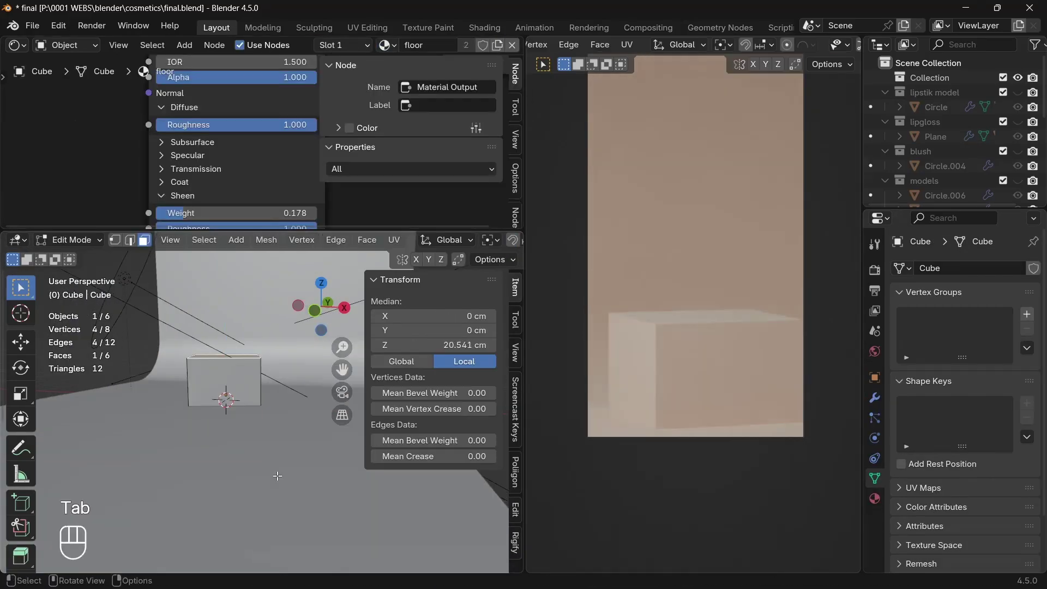
key(Tab)
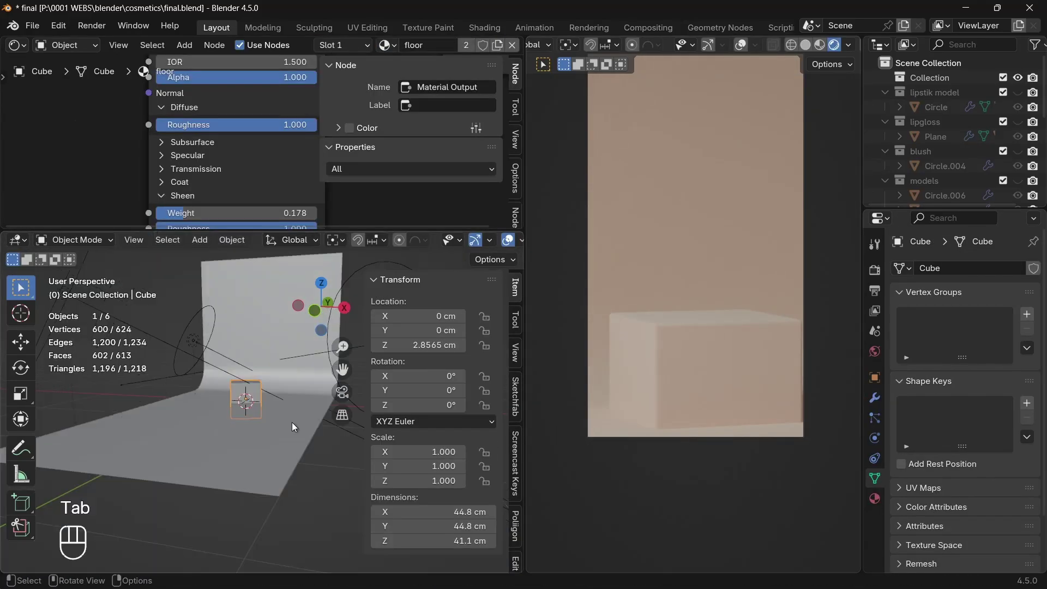
- Lower the stick about 0.7 cm onto the cube podium and save the file
key(g)
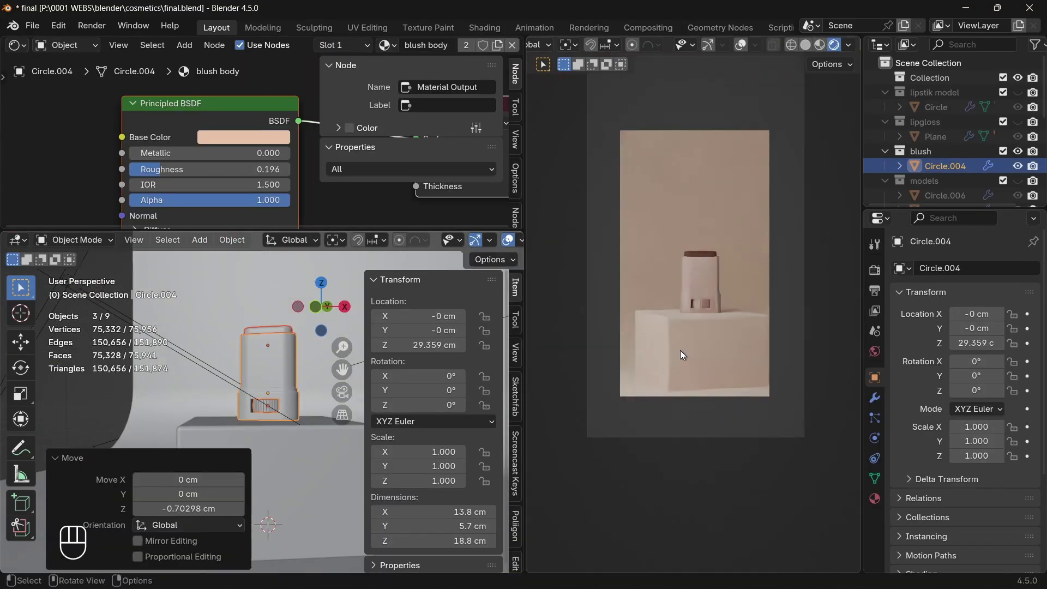
key(ctrl+s)
- Lay the stick on its side on top of the cube, turned 90° about X and -65° about Z
key(g)
key(shift+z)
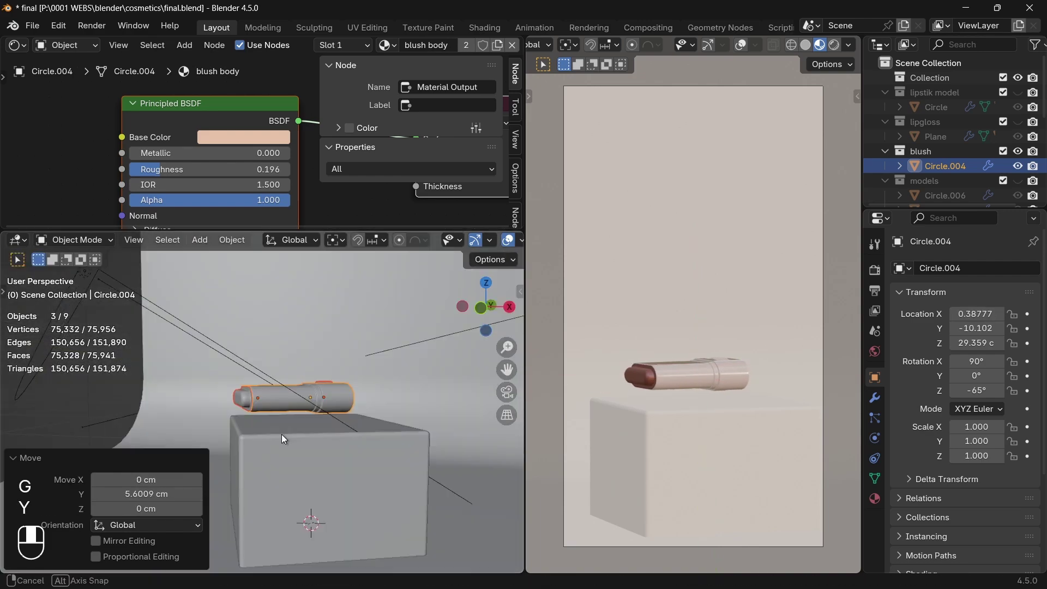
key(KP_Decimal)
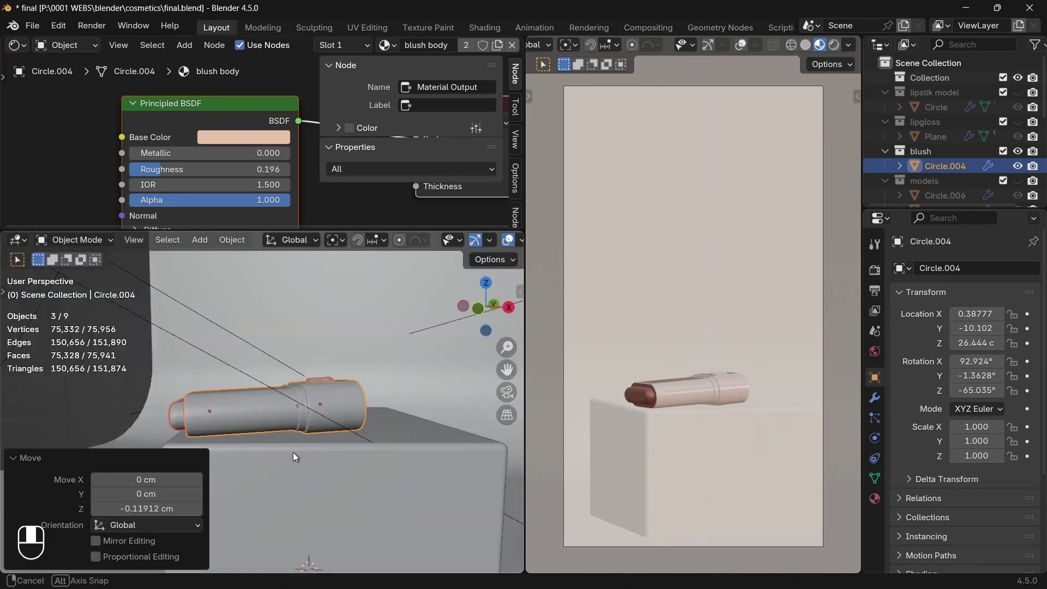
- Make a linked duplicate of the lying stick, face it the opposite way, and place it above the first stick
key(alt+d)
key(g)
key(z)
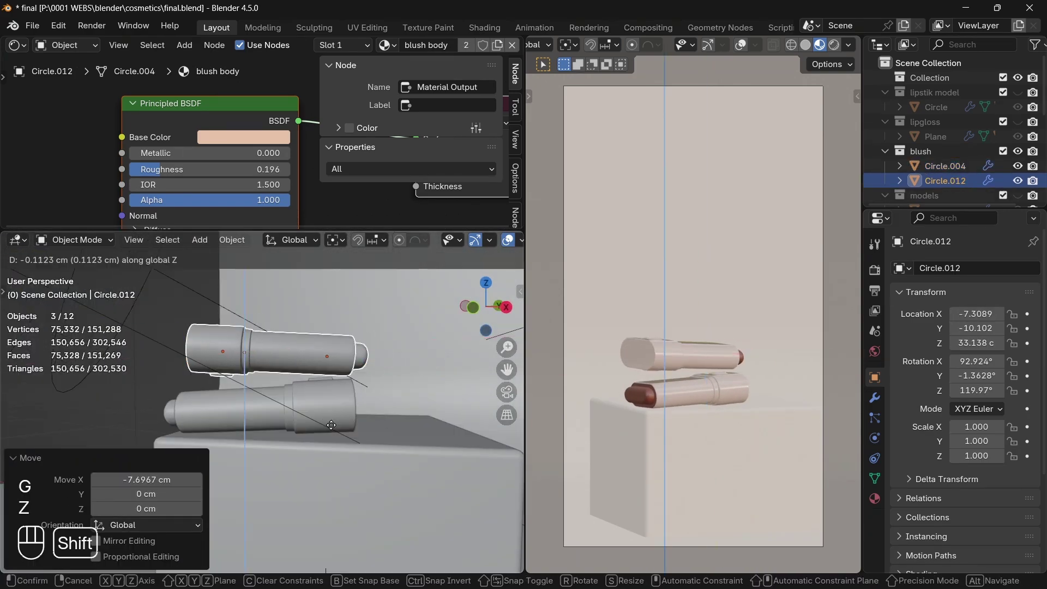
- Tilt and shift the upper stick so it rests on the lower one, including a -2.01° rotation about X
key(r)
key(x)
key(x)
key(g)
key(x)
key(x)
key(r)
key(x)
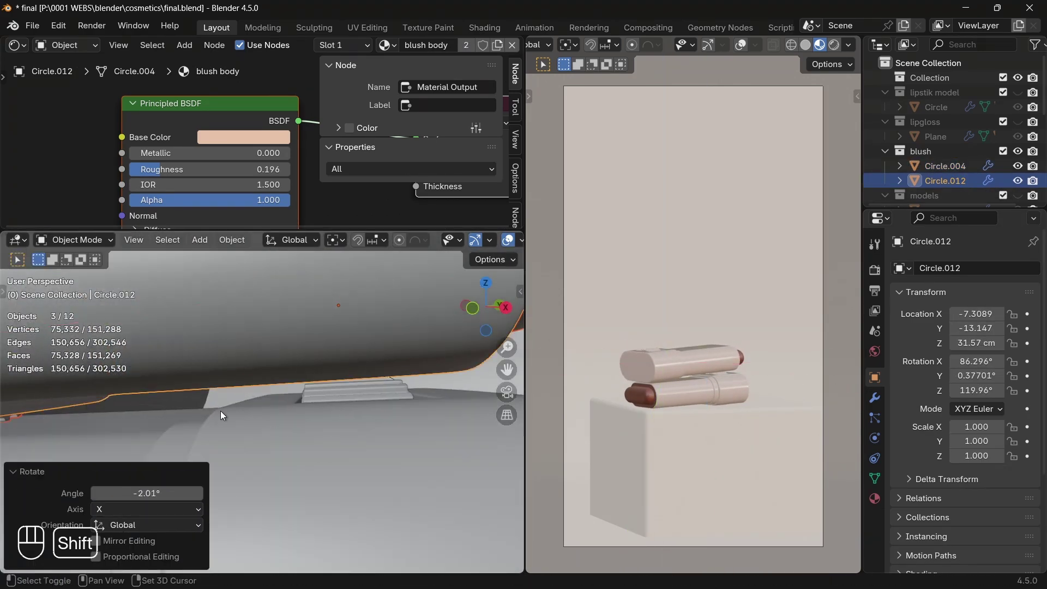
- Stack linked duplicates of the two lying sticks into a tower of eight and turn individual sticks about Z, one by -11.7°
key(ctrl+s)
scroll(281, 446, down, 4)
key(alt+d)
key(z)
key(alt+d)
key(z)
key(r)
key(z)
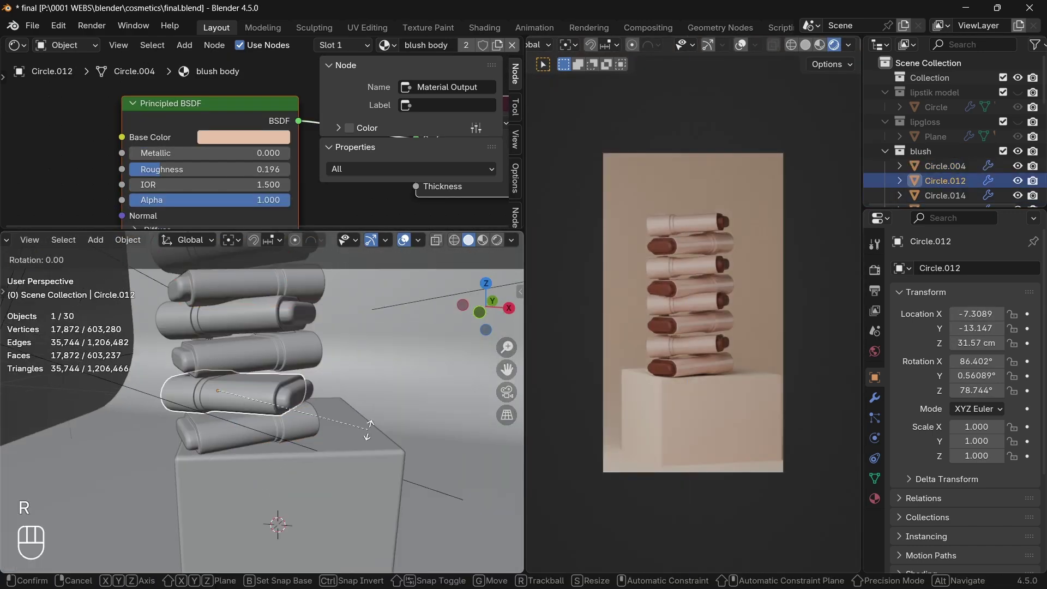
click(309, 391)
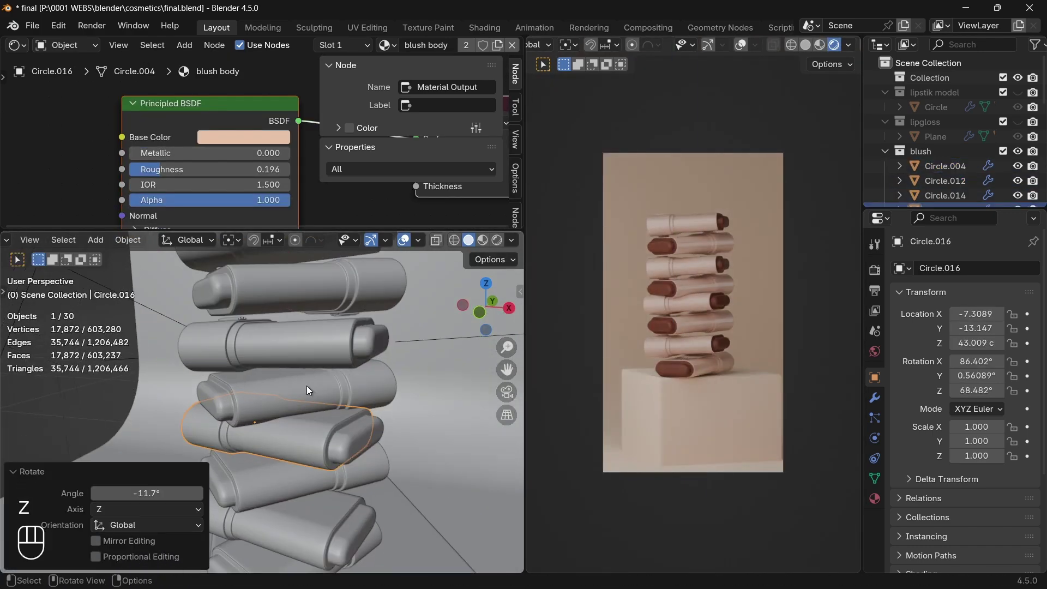
- Place a linked duplicate of the stick upright on the cube beside the stack, adjusting its Z rotation and its X and Z position
key(alt+d)
key(r)
key(z)
key(g)
key(x)
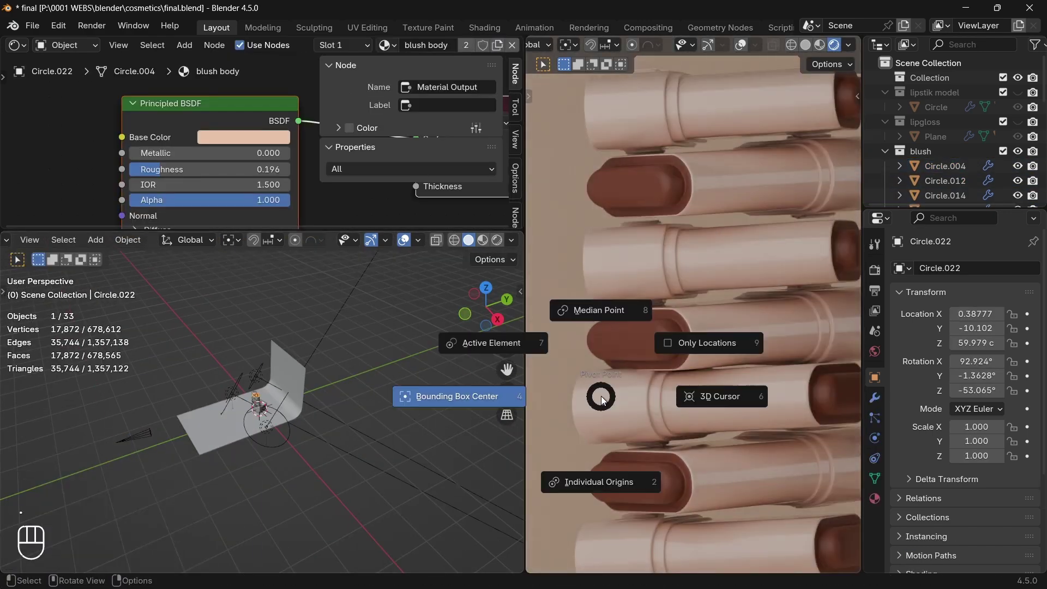
key(g)
key(z)
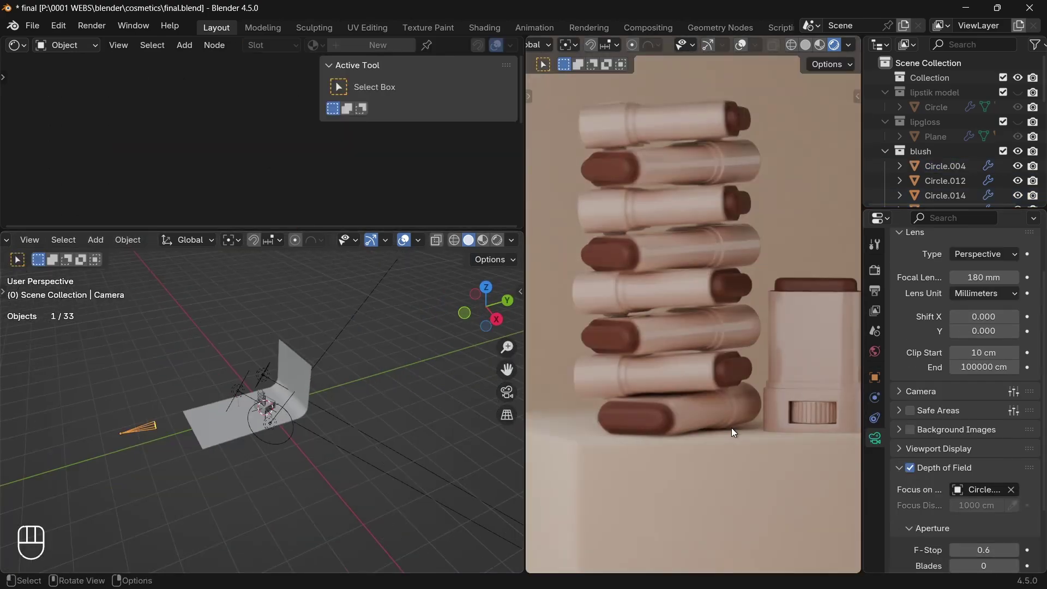
scroll(796, 489, down, 5)
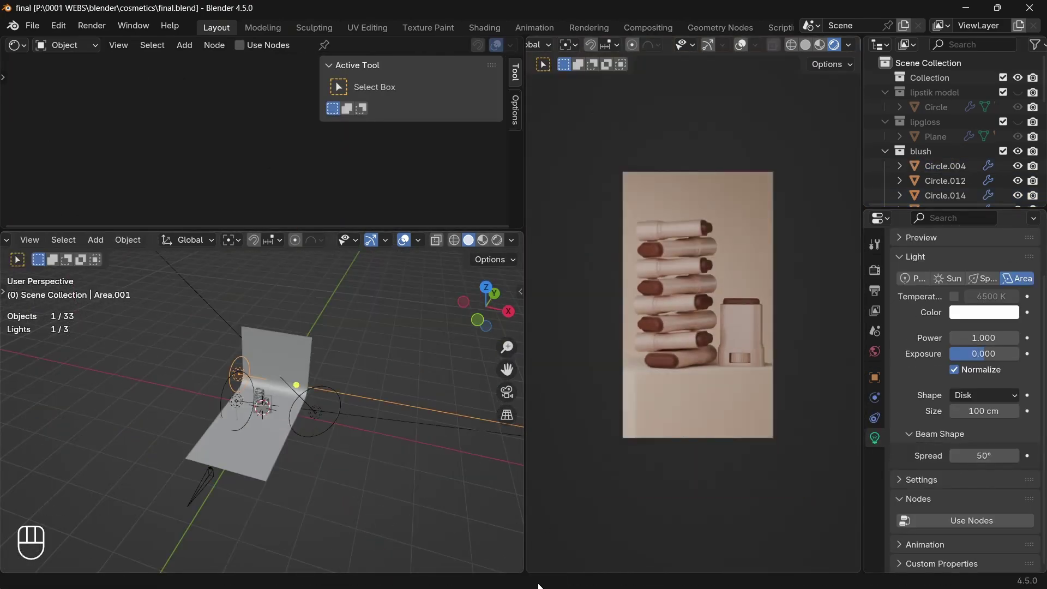
scroll(757, 118, up, 3)
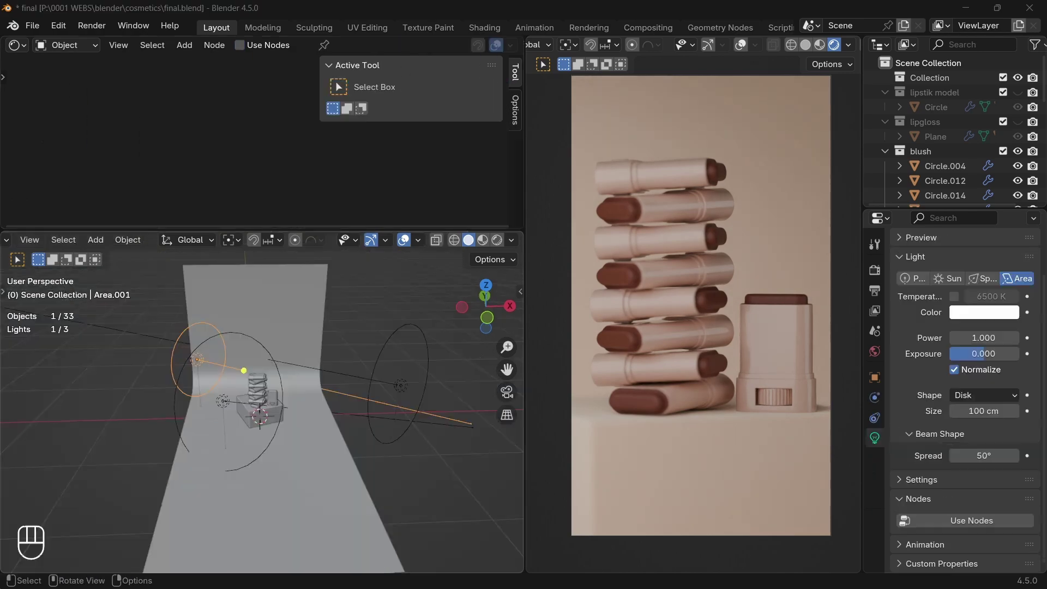
- Add a Bump node between the Noise Texture and Principled BSDF of the cube's floor.001 material and save the file
key(shift+a)
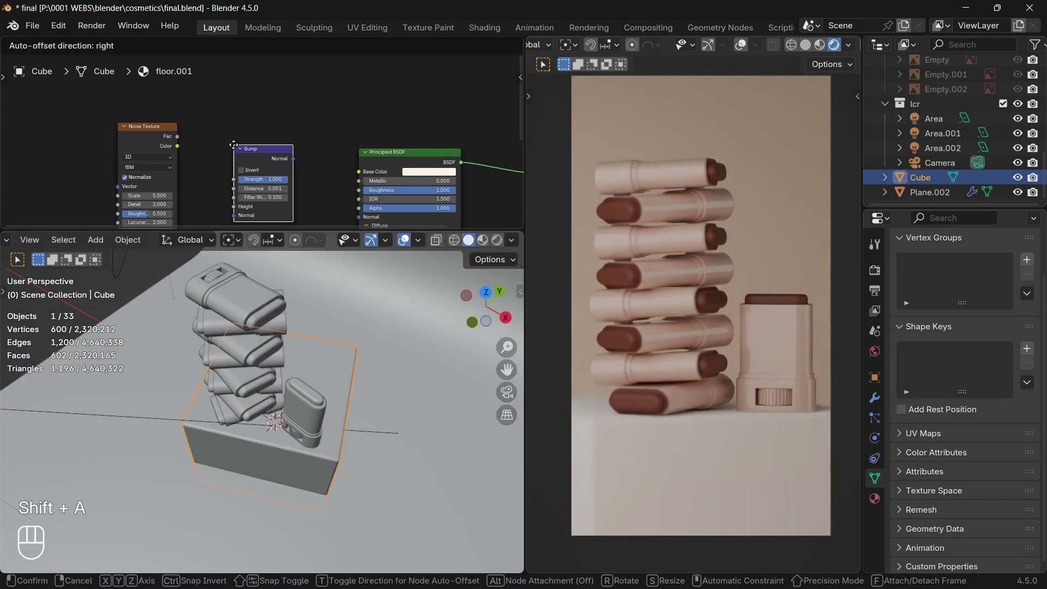
click(234, 145)
key(ctrl+s)
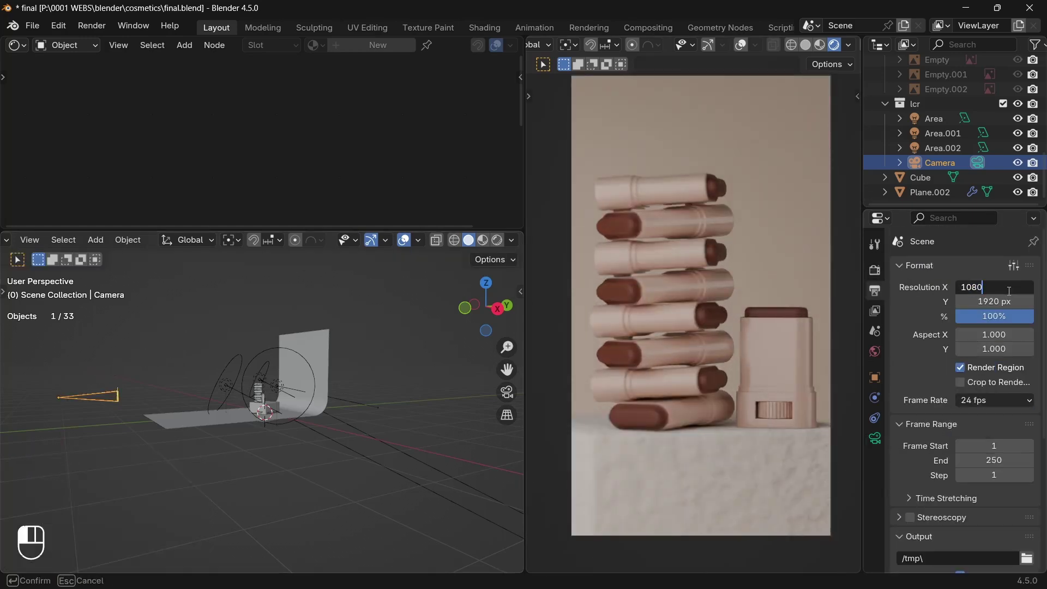
- Render the scene at 2160 × 3840 px and save the file
key(F12)
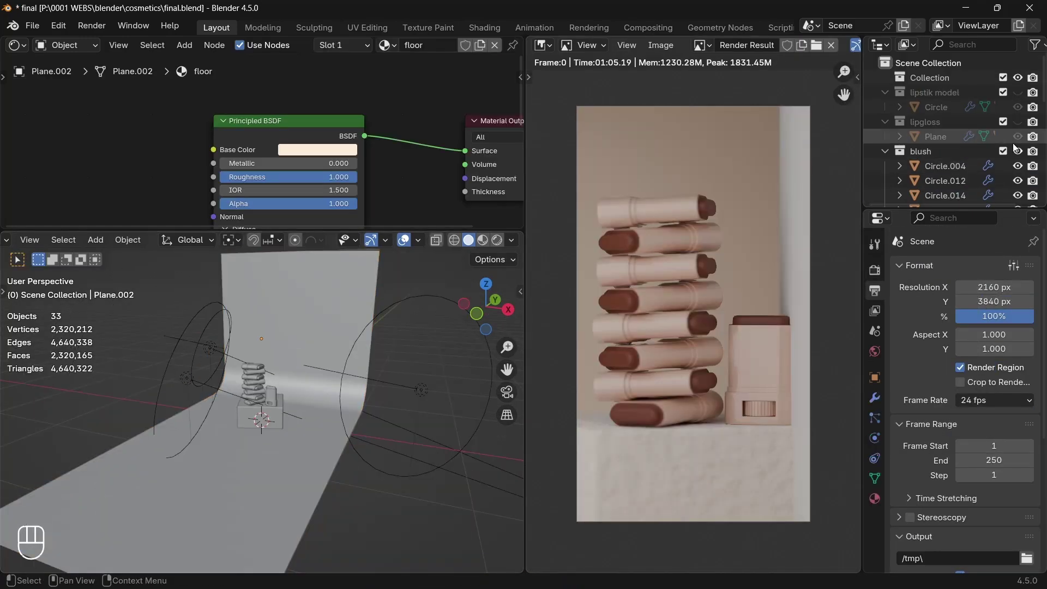
key(ctrl+s)
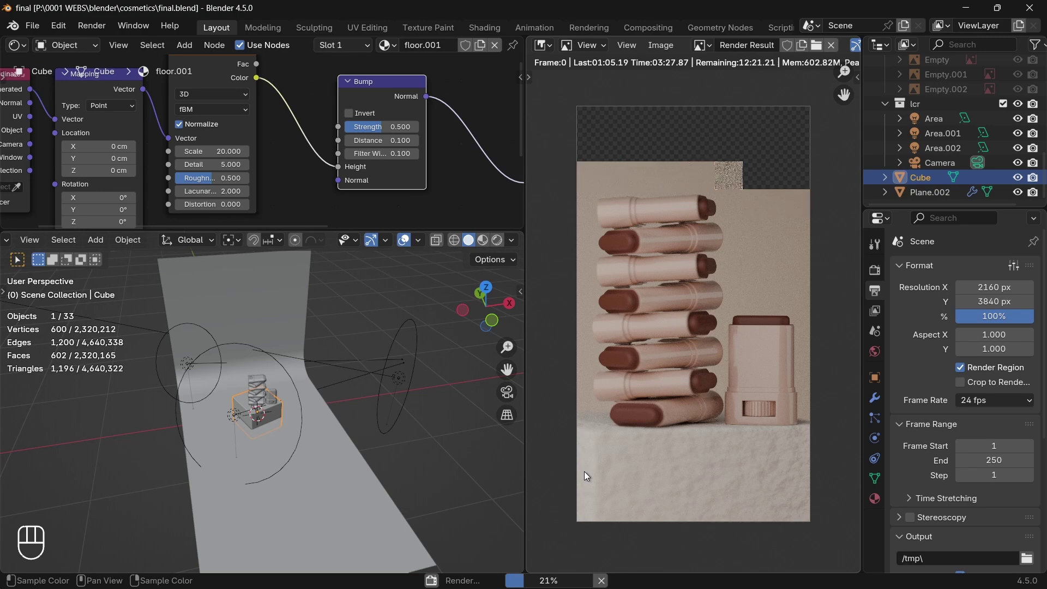
key(Escape)
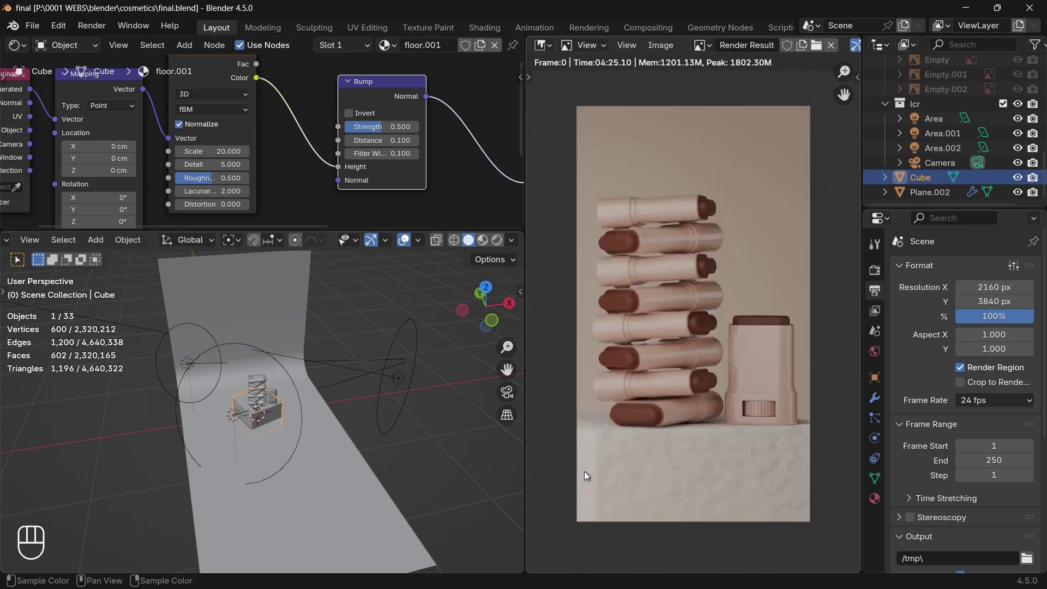
key(Escape)
- Switch to Figma, paste the stick's UV layout image, and create a 736 × 920 frame beside it
key(Tab)
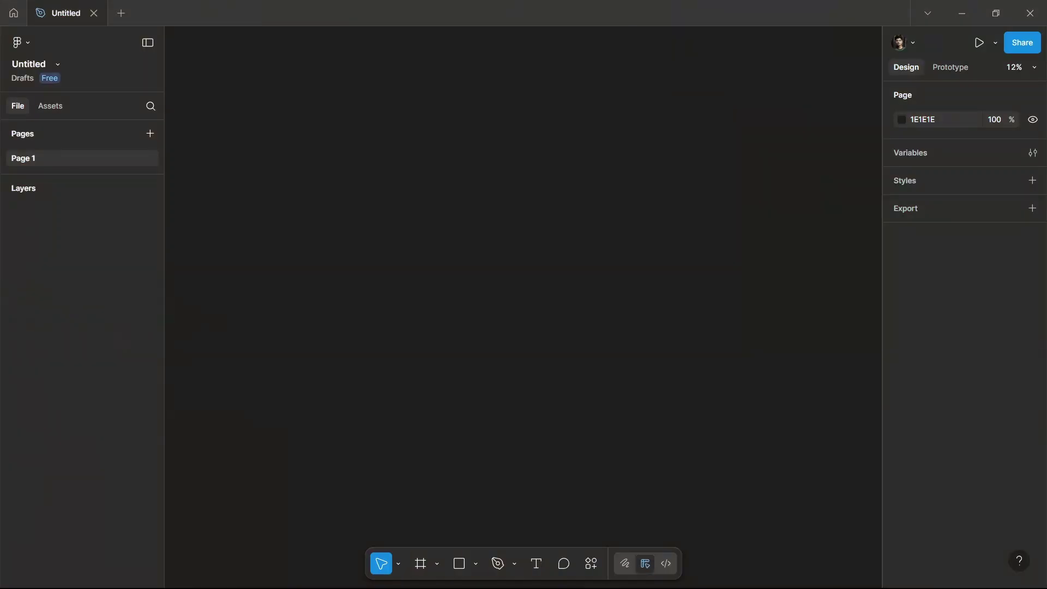
key(ctrl+v)
ctrl+scroll(445, 307, up, 1)
key(f)
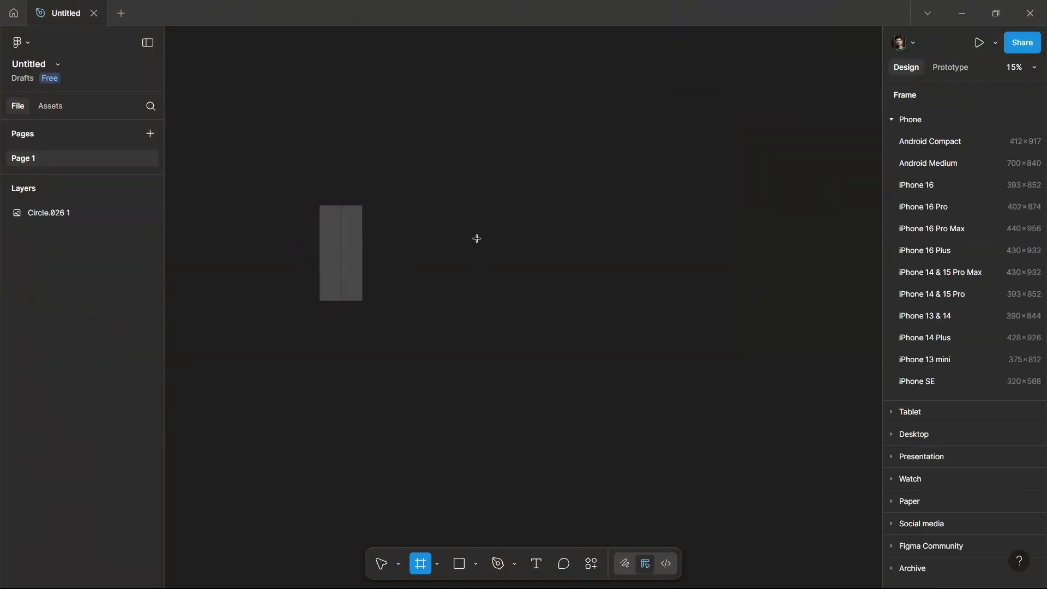
click(476, 238)
click(917, 277)
text(736)
key(Return)
key(Return)
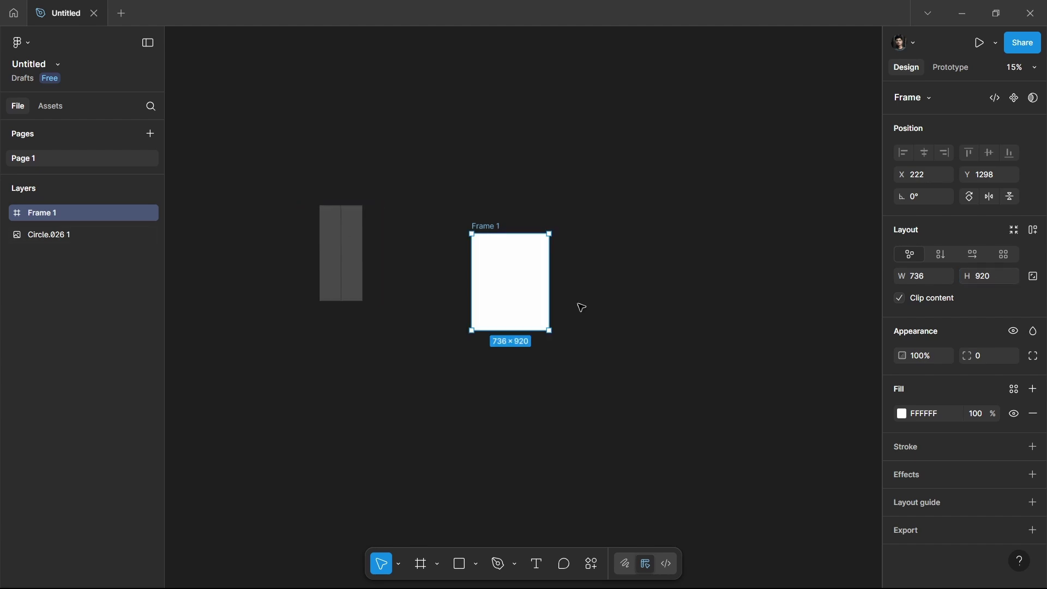
- Double the frame's width and height to 1472 × 1840 and reposition it beside the UV layout image
click(931, 275)
text(*2)
key(Return)
click(985, 273)
text(*2)
key(Return)
drag(545, 295, 517, 241)
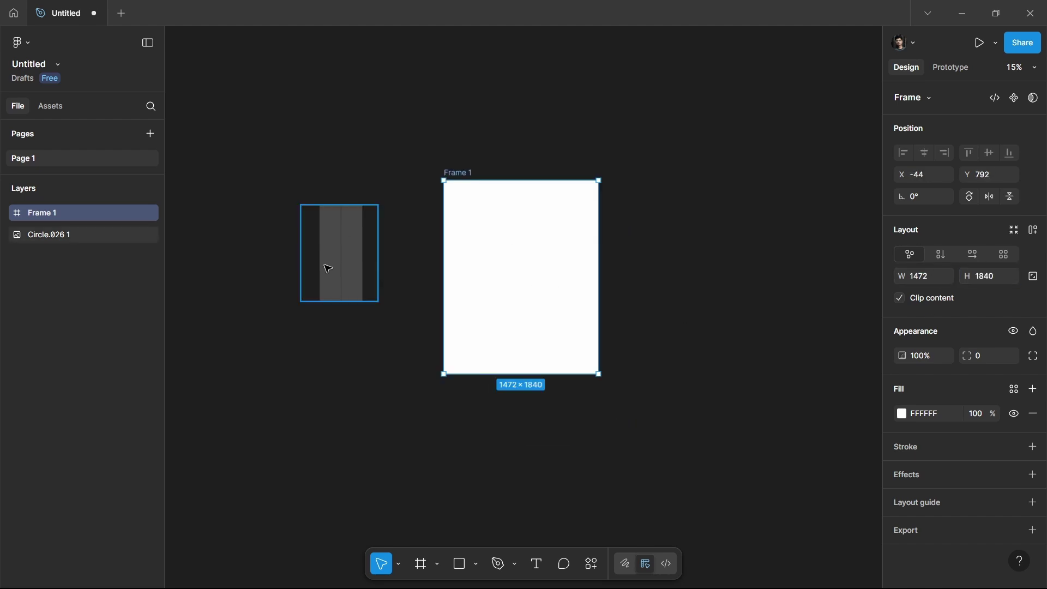
- Move the UV layout image into the frame and scale it up to fill the frame
drag(326, 265, 505, 296)
drag(482, 234, 441, 182)
drag(500, 251, 503, 248)
drag(562, 329, 598, 364)
click(633, 304)
- Add the text "Blender To Browser" over the UV layout at font size 36, rotated 90°
ctrl+scroll(633, 304, up, 3)
middle_drag(669, 276, 701, 283)
key(t)
click(467, 283)
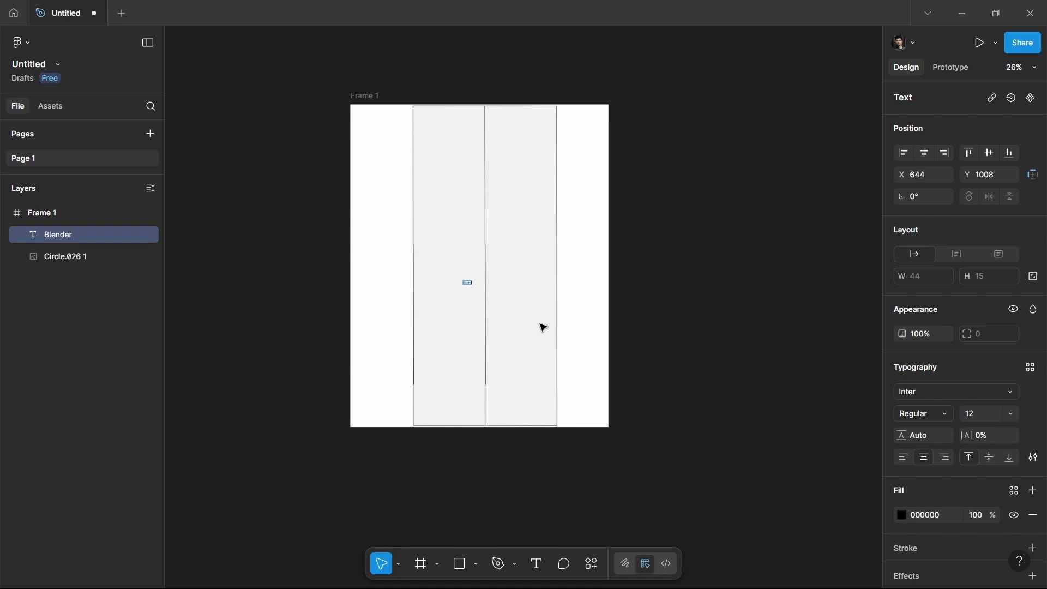
click(979, 417)
text(36)
key(Return)
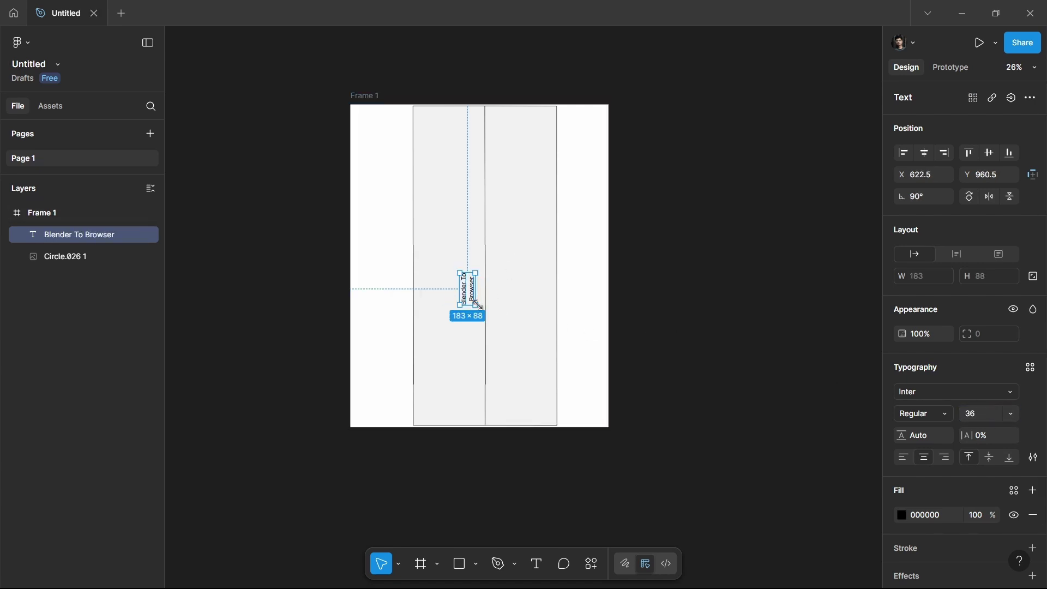
- Scale the title text up to font size 187.36 and change its font to Instrument Serif
key(k)
drag(478, 304, 516, 346)
click(957, 392)
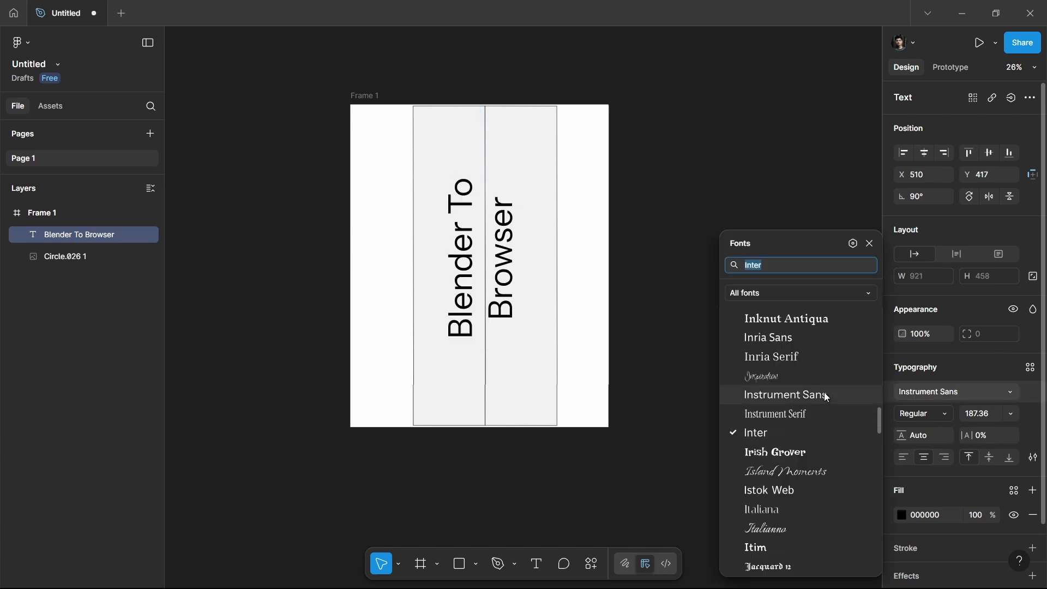
click(813, 411)
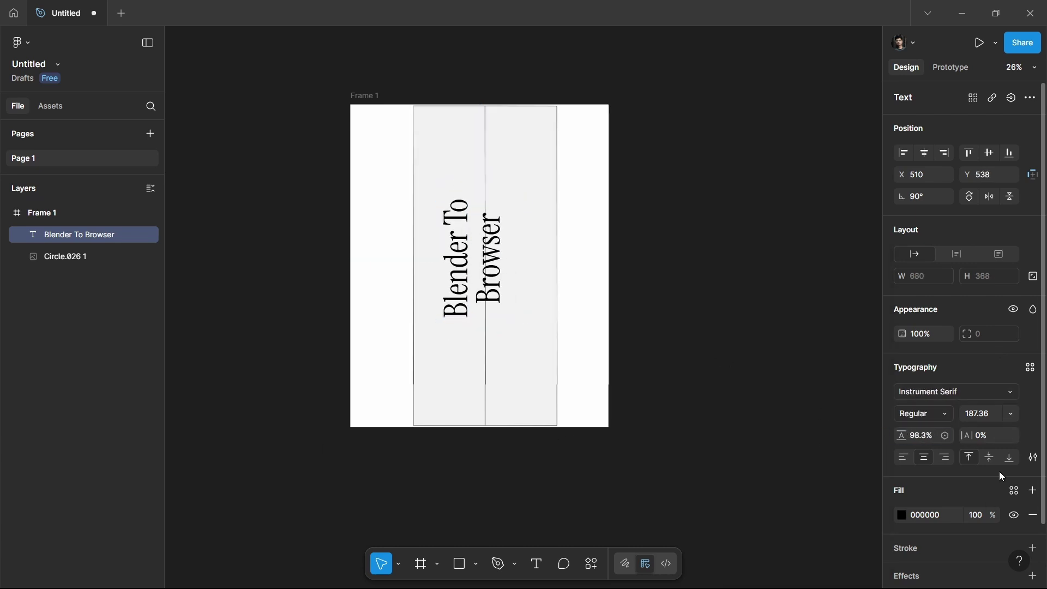
click(842, 438)
key(ctrl+z)
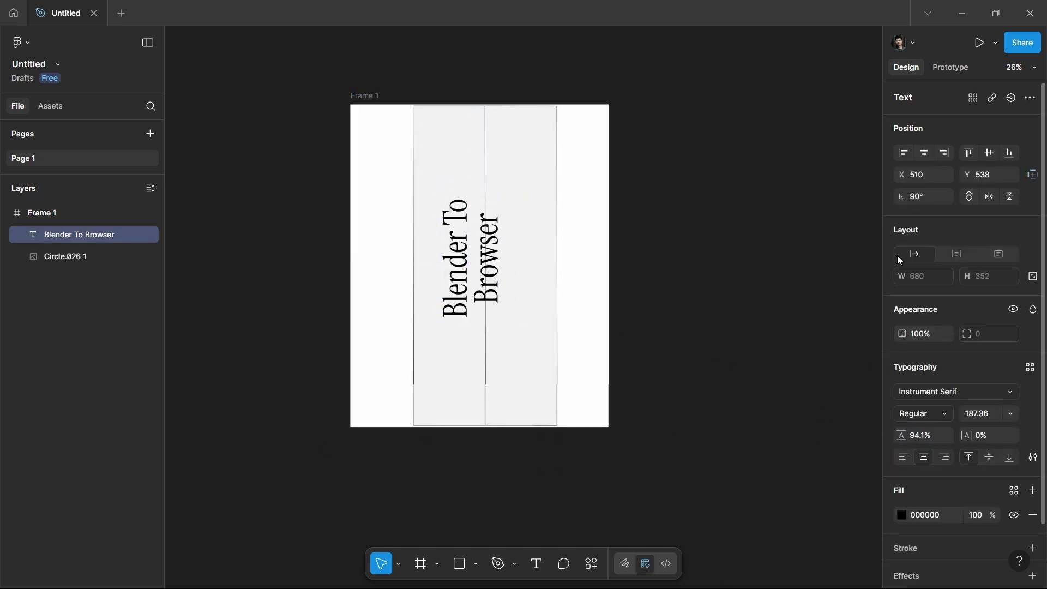
- Enlarge the title text to font size 271.46 and centre it over the seam in the upper part of the UV layout
key(k)
drag(502, 199, 530, 190)
click(922, 155)
drag(496, 253, 486, 270)
click(588, 247)
- Set the title text's line height to 90%
ctrl+scroll(588, 247, up, 2)
key(v)
click(922, 439)
text(90)
key(Return)
- Try the Italic style on the title text
click(685, 272)
ctrl+scroll(685, 272, down, 3)
click(480, 239)
click(923, 413)
click(944, 441)
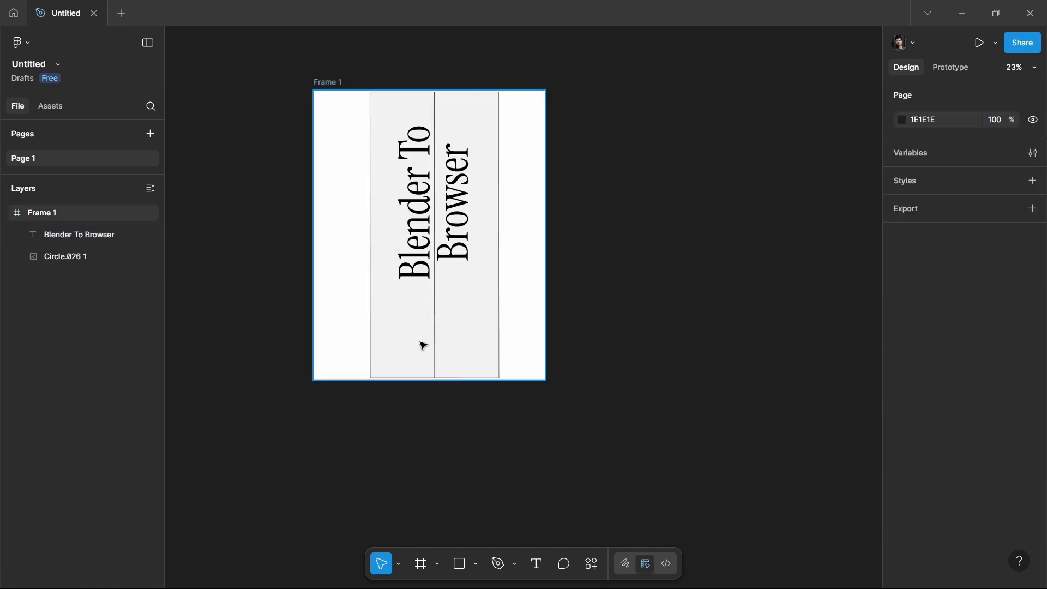
- Add the text "LOREM IPSUM" on two lines, centre it horizontally and align it to the frame's bottom edge
key(t)
click(417, 356)
key(Escape)
click(923, 153)
click(988, 153)
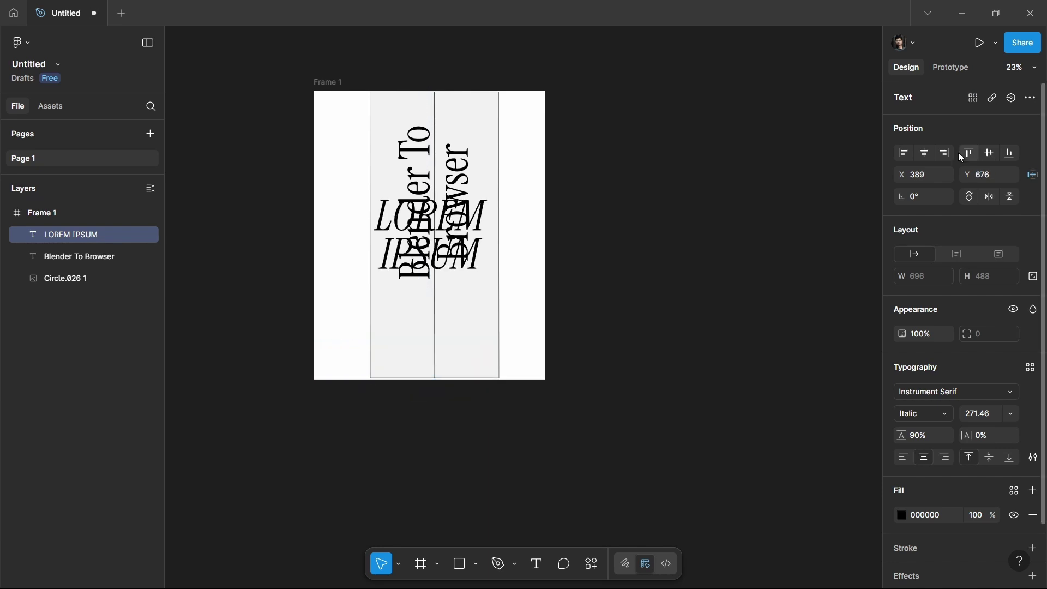
click(1009, 153)
- Scale the "LOREM IPSUM" text down to font size 75.09 and keep it centred below the title
key(k)
drag(486, 379, 448, 353)
double_click(435, 342)
- Change the "LOREM IPSUM" text's font to Futura Bk from the installed fonts
click(938, 392)
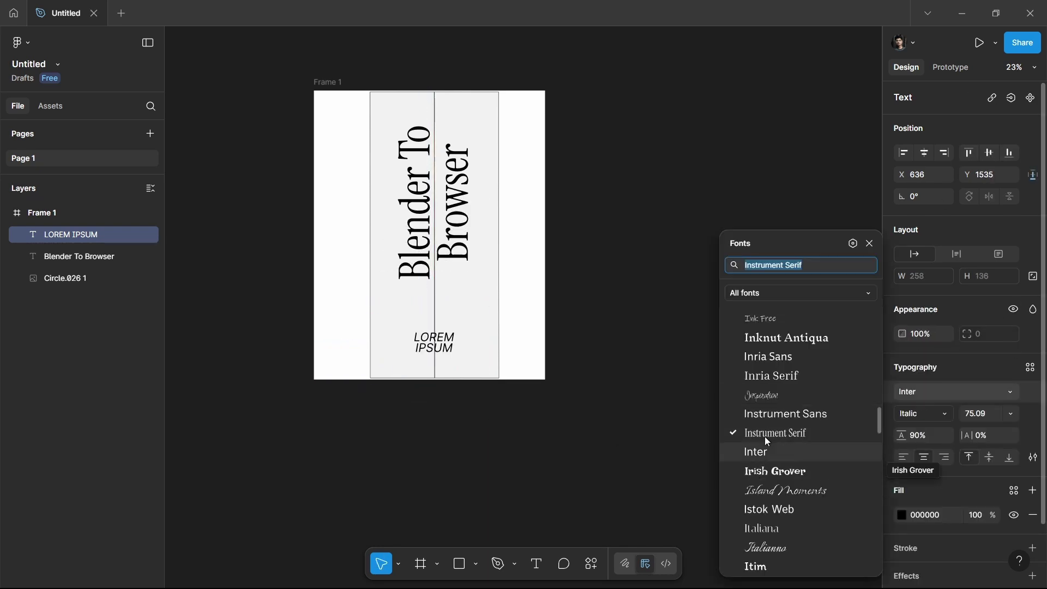
click(801, 295)
click(762, 352)
click(801, 294)
click(763, 407)
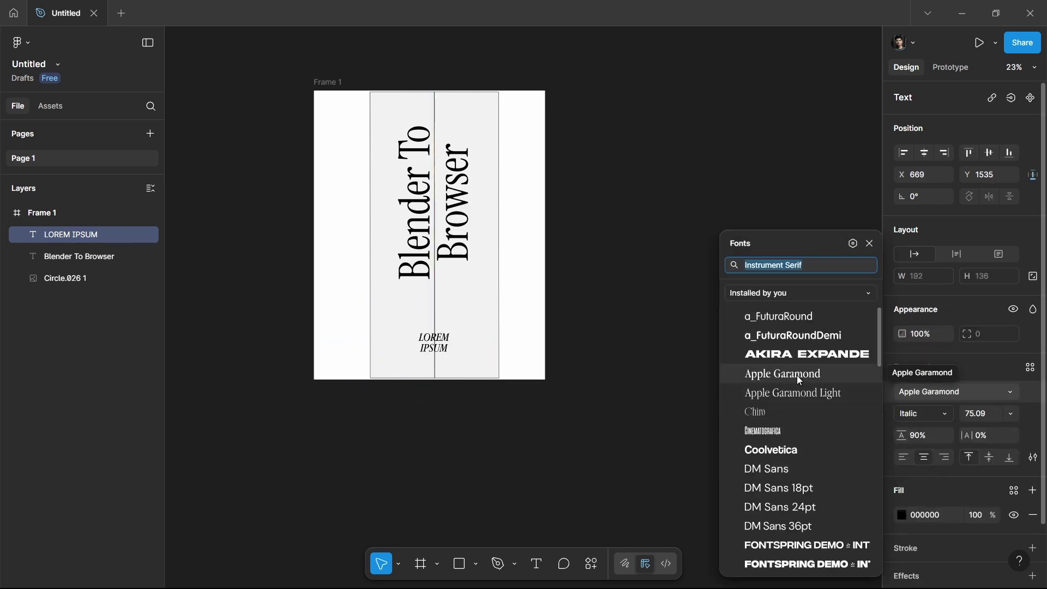
scroll(785, 382, down, 5)
click(775, 483)
ctrl+scroll(465, 348, up, 1)
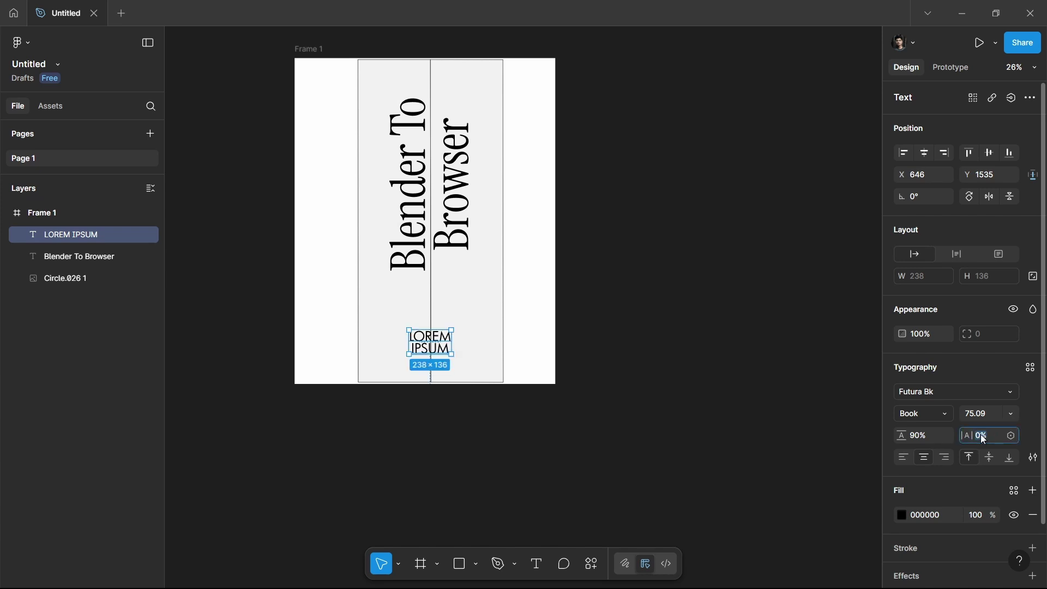
- Reduce the title text's letter spacing by one step
click(409, 185)
click(980, 435)
key(Down)
click(717, 397)
- Move the UV layout image out of the frame and place it to the frame's left
ctrl+scroll(612, 351, down, 3)
click(491, 276)
click(93, 277)
drag(463, 300, 268, 295)
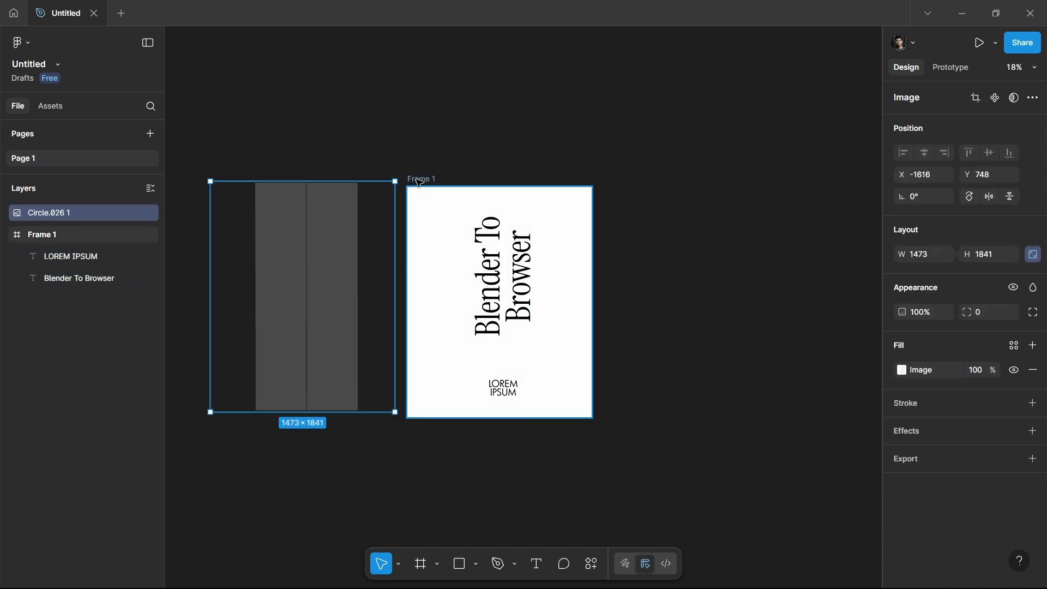
- Colour both texts white by sampling the frame's fill, and remove the frame's fill
click(416, 180)
click(900, 343)
key(Return)
key(i)
click(572, 196)
key(shift+Return)
key(alt+slash)
click(569, 312)
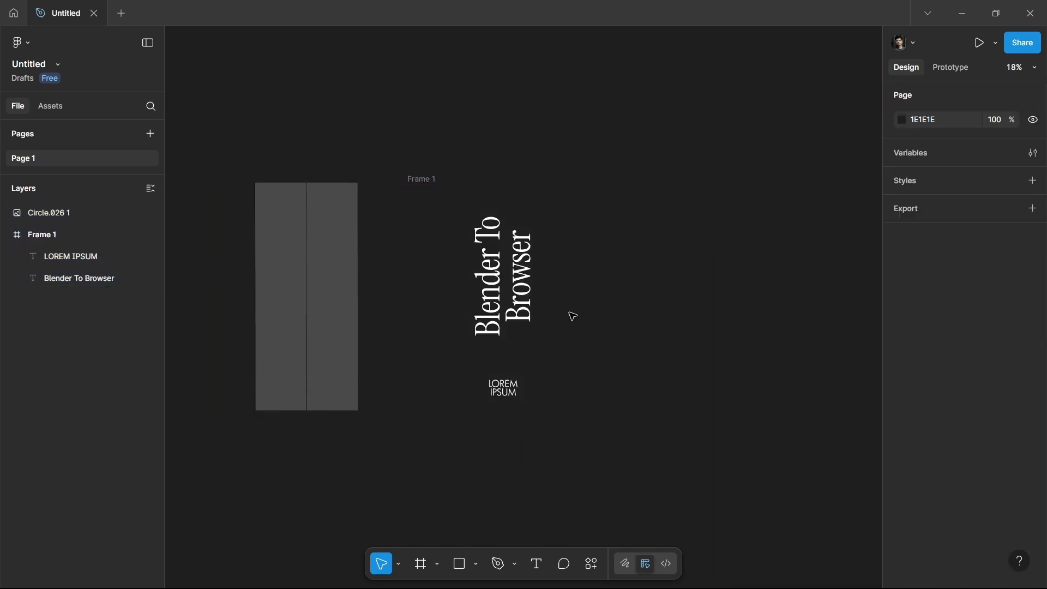
click(572, 316)
click(671, 334)
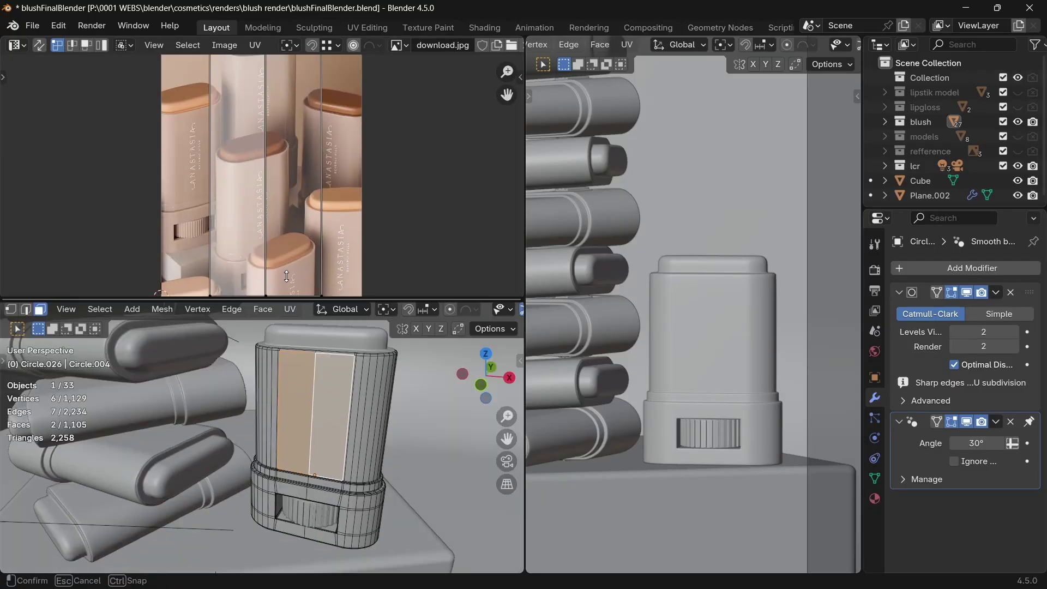
- Switch to Blender, enlarge the lower viewport area and turn it into a Shader Editor for the upright stick's blush body material
drag(287, 276, 283, 233)
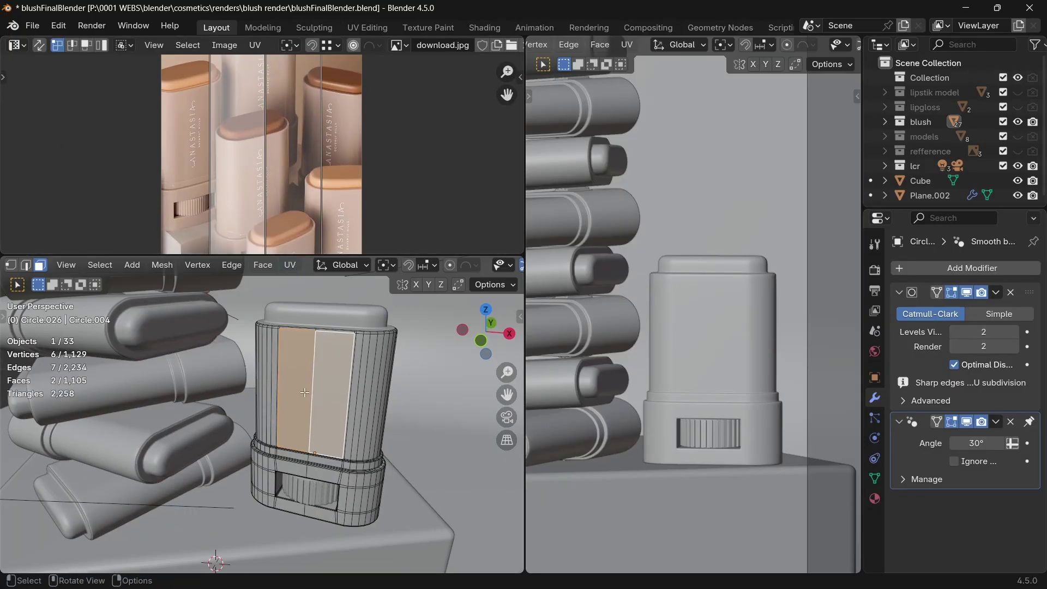
click(16, 265)
click(54, 381)
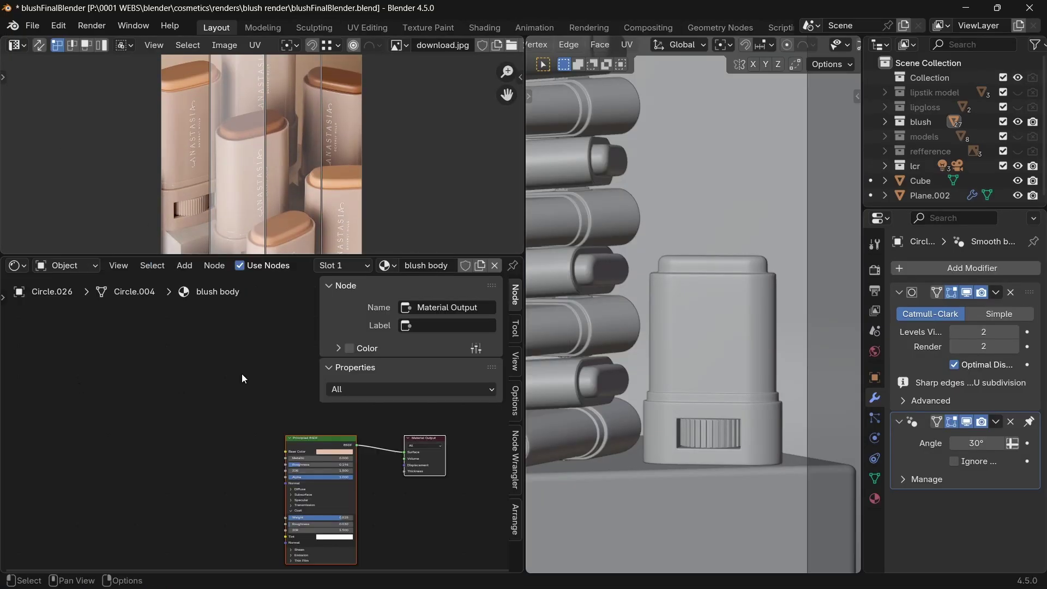
drag(261, 415, 312, 426)
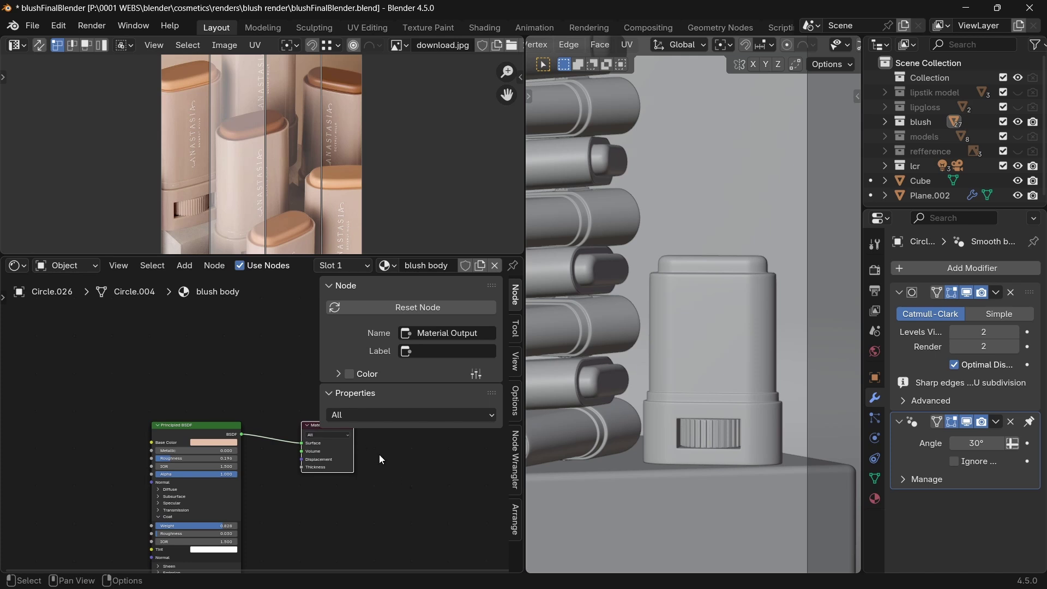
- Insert a Mix Shader between the Principled BSDF and the Material Output, and set the camera viewport to rendered shading
key(n)
key(shift+a)
text(mi)
key(Return)
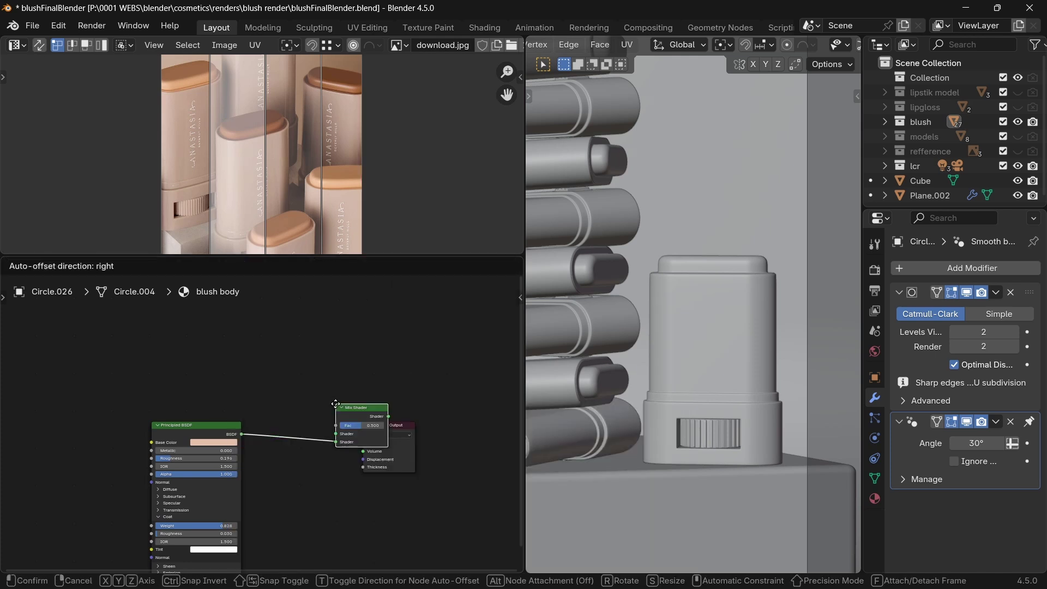
click(295, 404)
scroll(830, 48, down, 2)
click(830, 48)
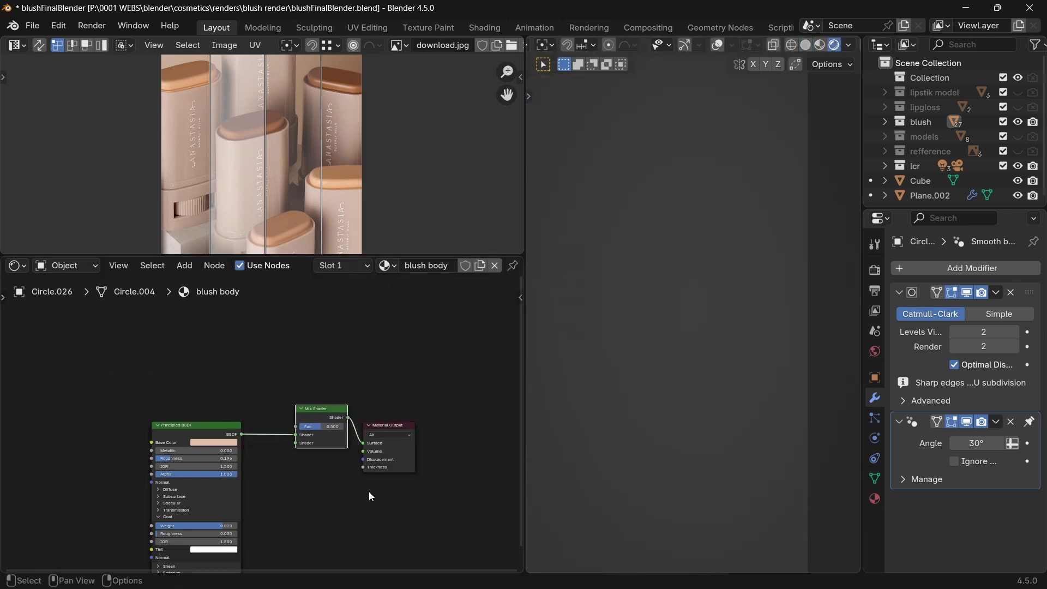
- Add an Image Texture node above the Principled BSDF and load Frame 1.png into it
key(shift+a)
text(IMAG)
key(Return)
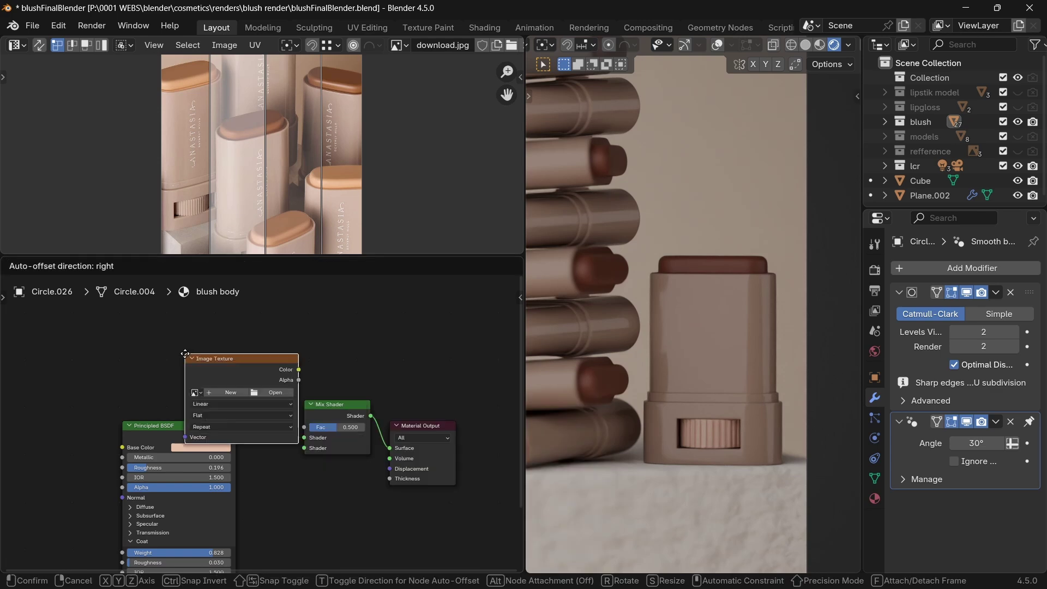
click(69, 339)
click(109, 356)
double_click(246, 132)
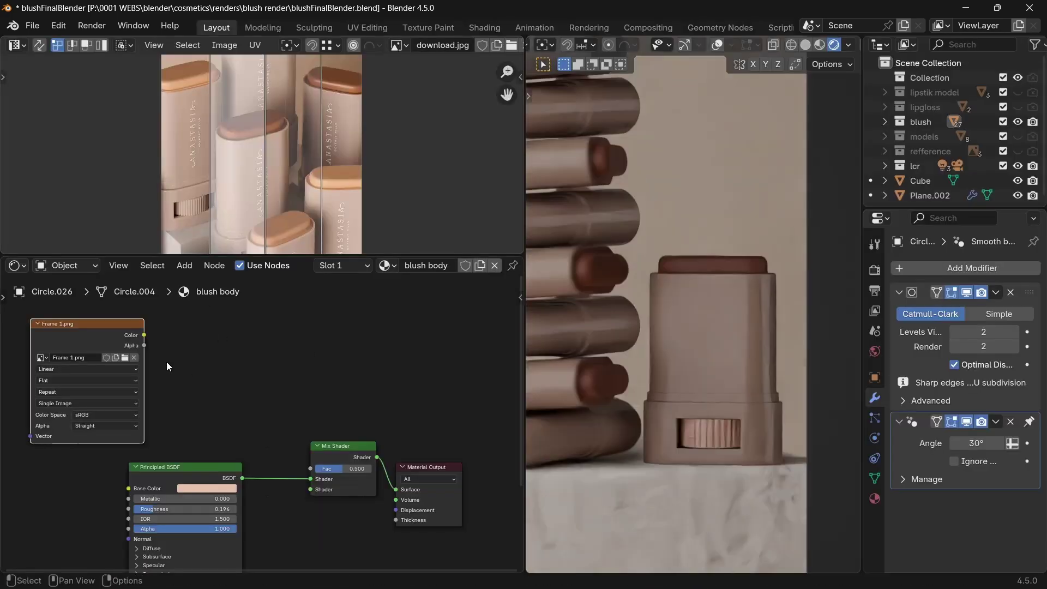
- Connect the Frame 1.png texture's Color output to the Mix Shader's Fac input and set the texture's extension to Clip
drag(54, 335, 220, 469)
middle_drag(140, 395, 331, 396)
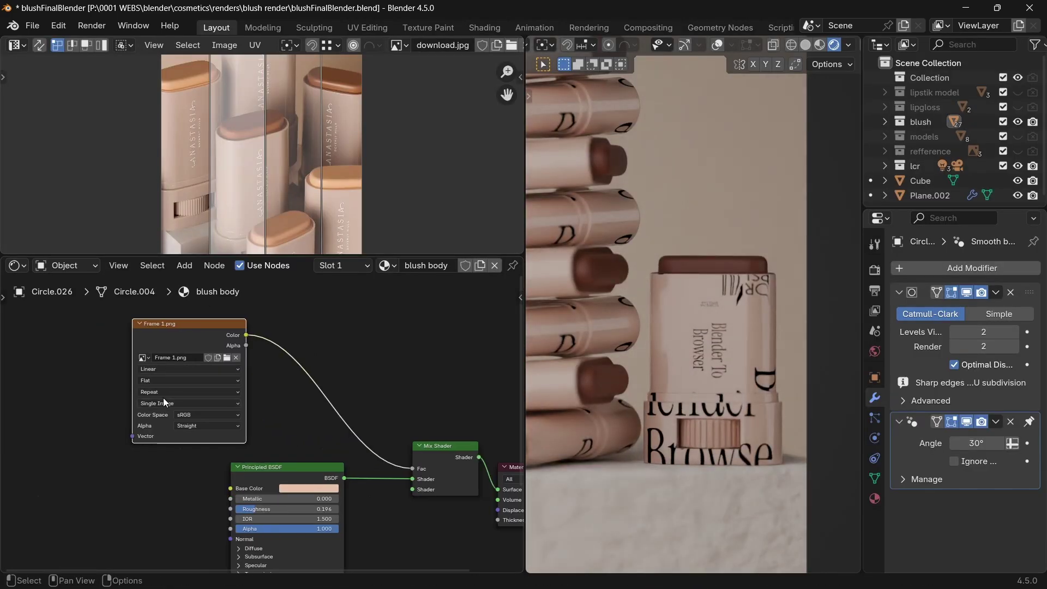
click(157, 432)
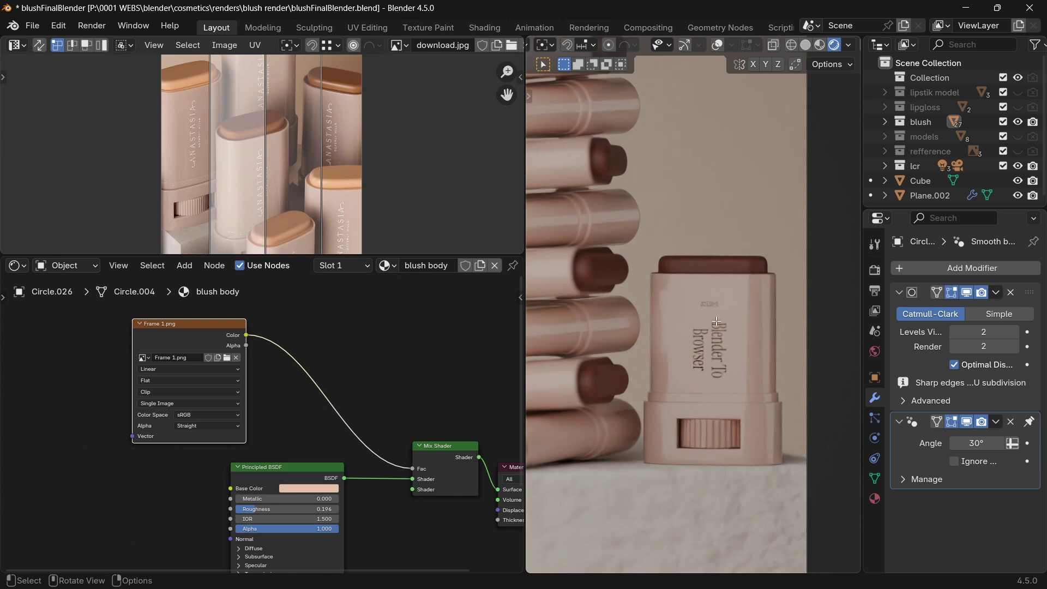
- Show Frame 1.png in the UV Editor and rotate the upright stick's label UVs by half a turn
click(400, 45)
click(426, 96)
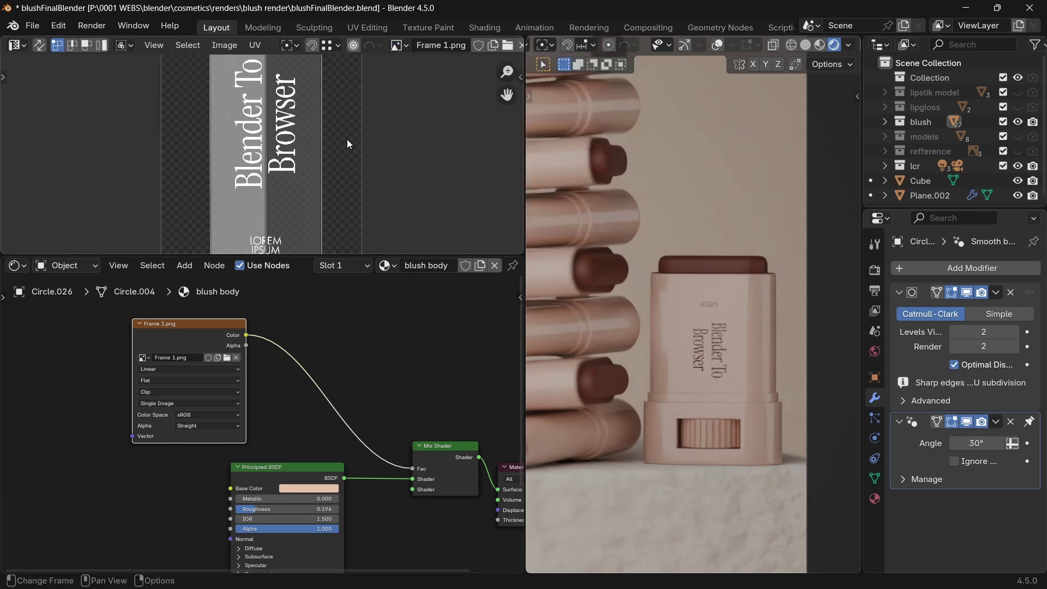
scroll(347, 139, down, 4)
key(a)
key(r)
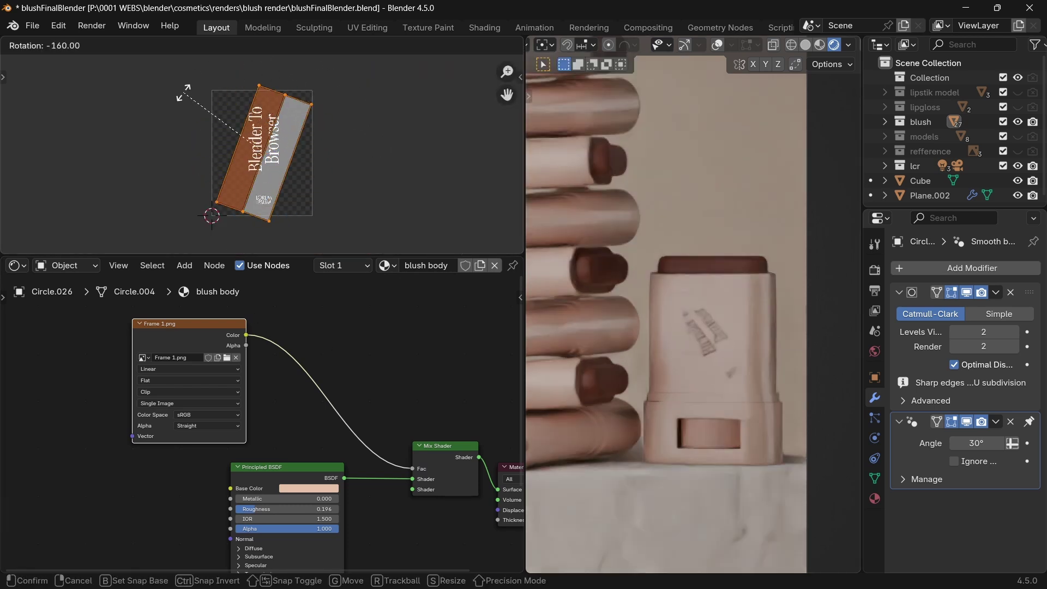
click(172, 123)
- Widen the label UVs along X and move them up along Y by about 0.10
key(s)
key(y)
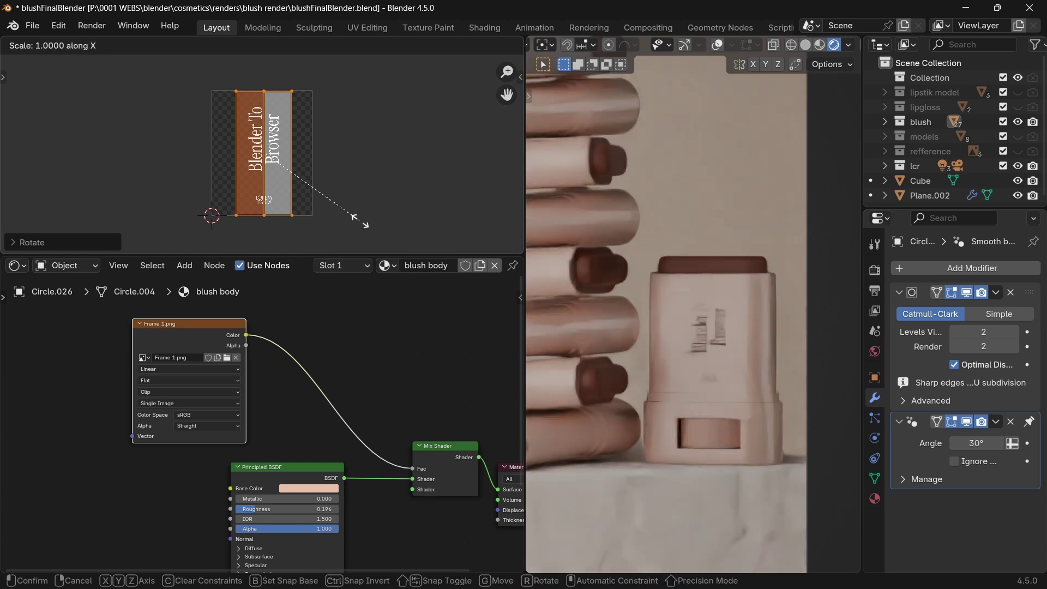
click(327, 207)
scroll(319, 201, up, 4)
key(y)
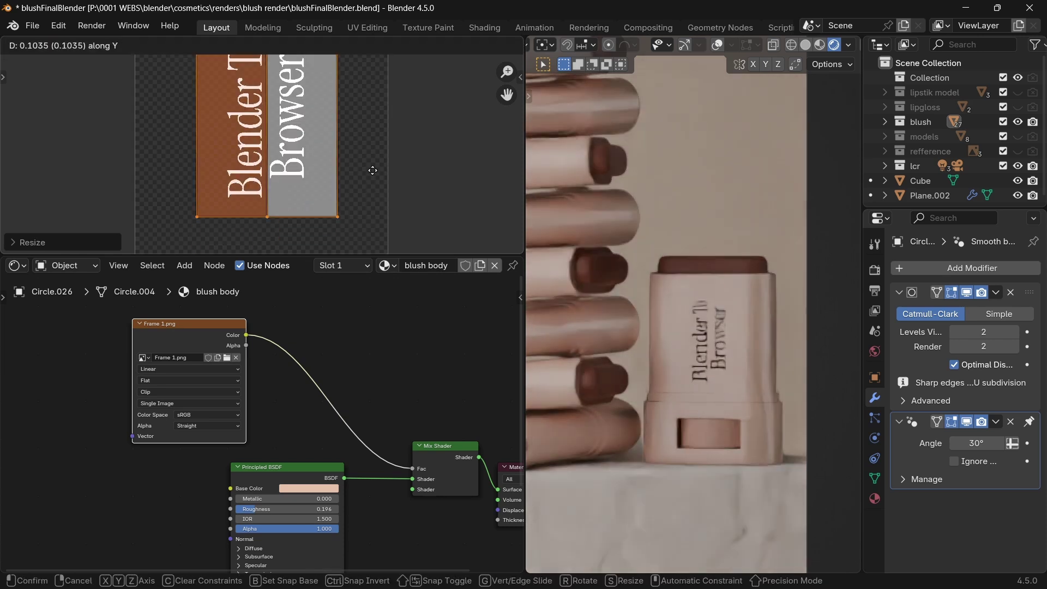
click(372, 170)
- Scale the label UVs up by a factor of about 1.25, and scale them back by about 0.91
scroll(372, 175, down, 3)
key(s)
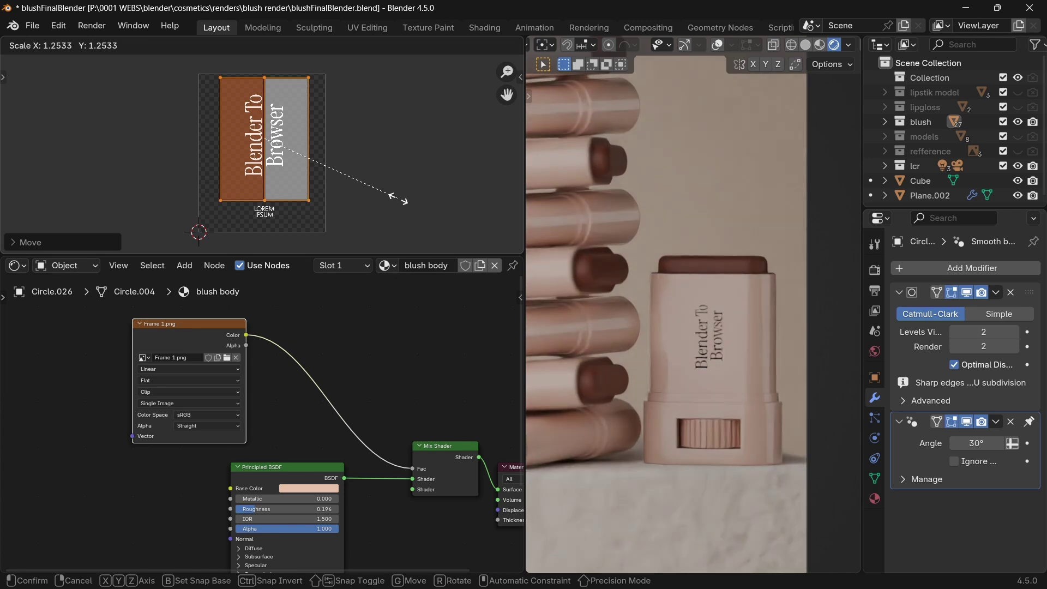
click(401, 210)
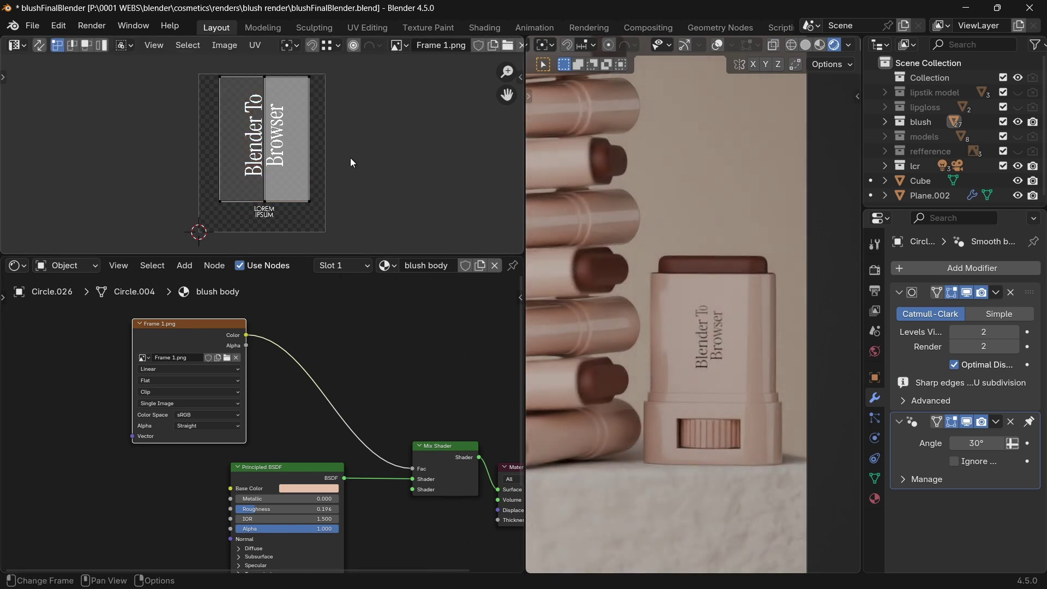
key(s)
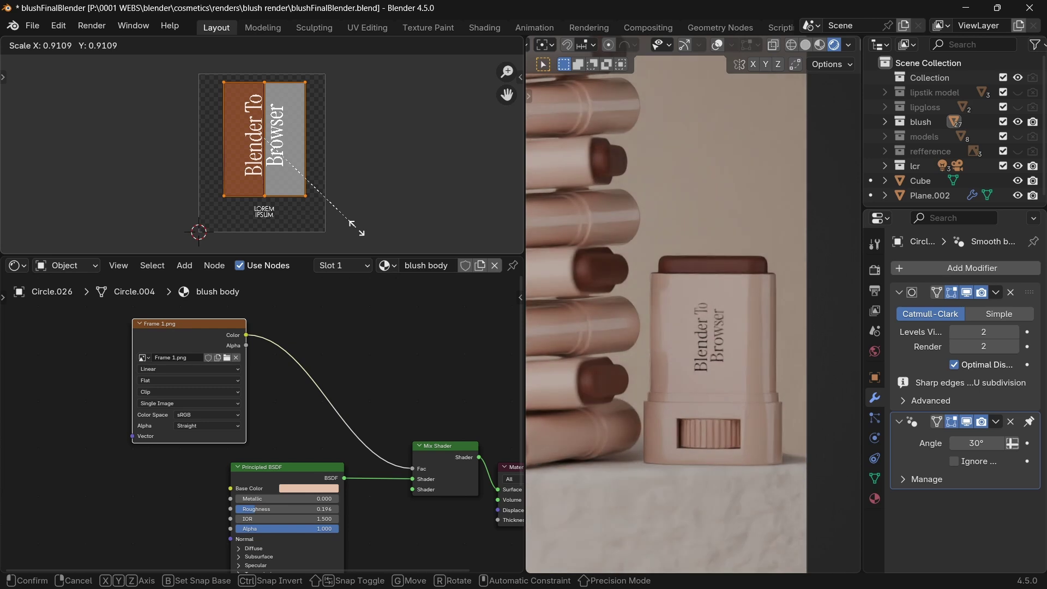
click(357, 228)
- Set the Frame 1.png texture's color space to Non-Color
scroll(691, 354, up, 4)
shift+middle_drag(691, 354, 676, 292)
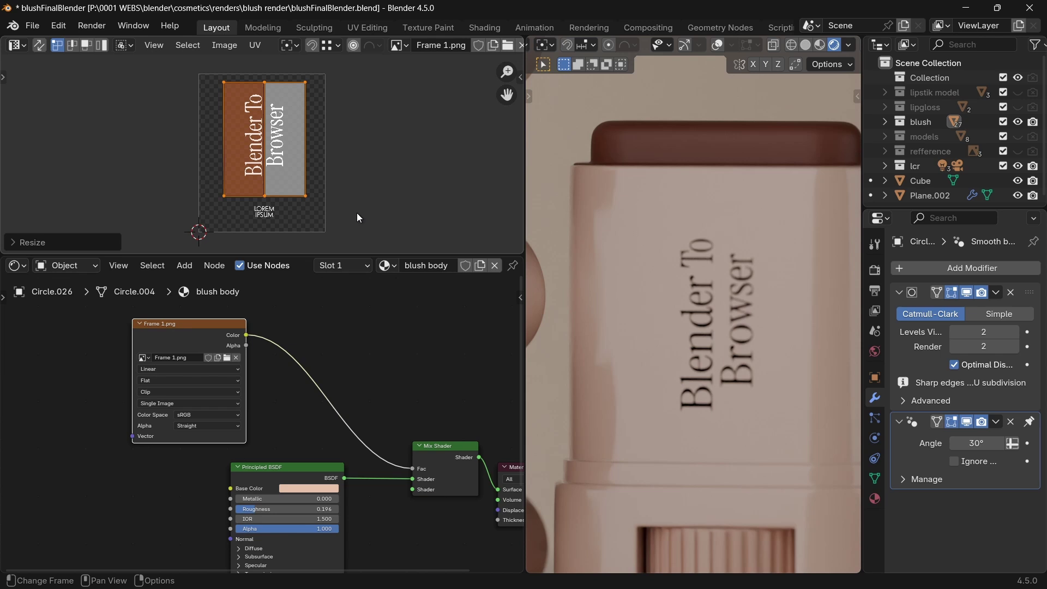
click(206, 415)
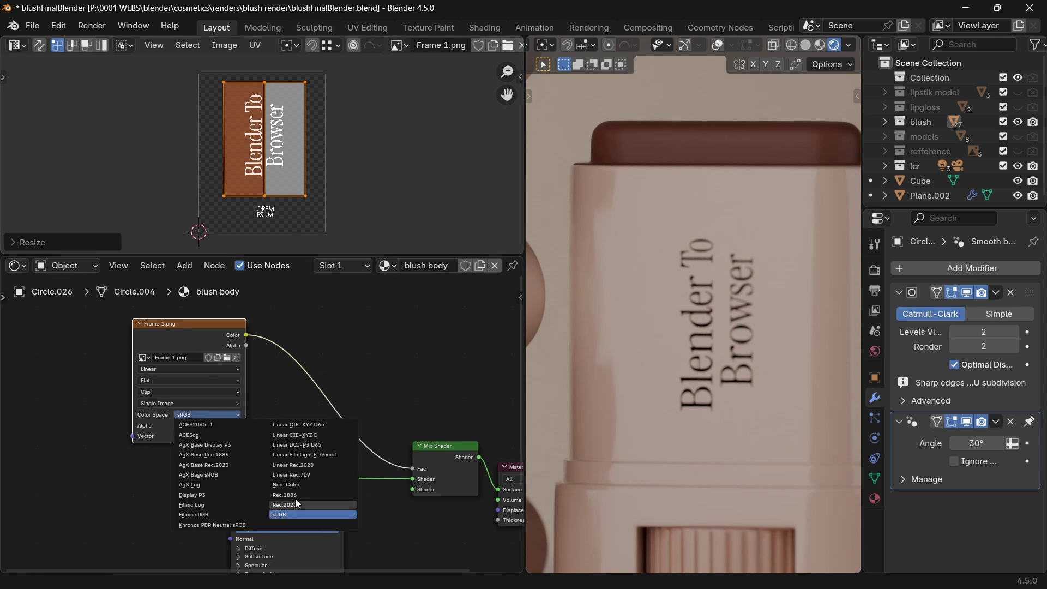
click(287, 485)
- Try an Invert Color node between the Image Texture and the Mix Shader, and undo it
key(shift+a)
text(invert)
key(Return)
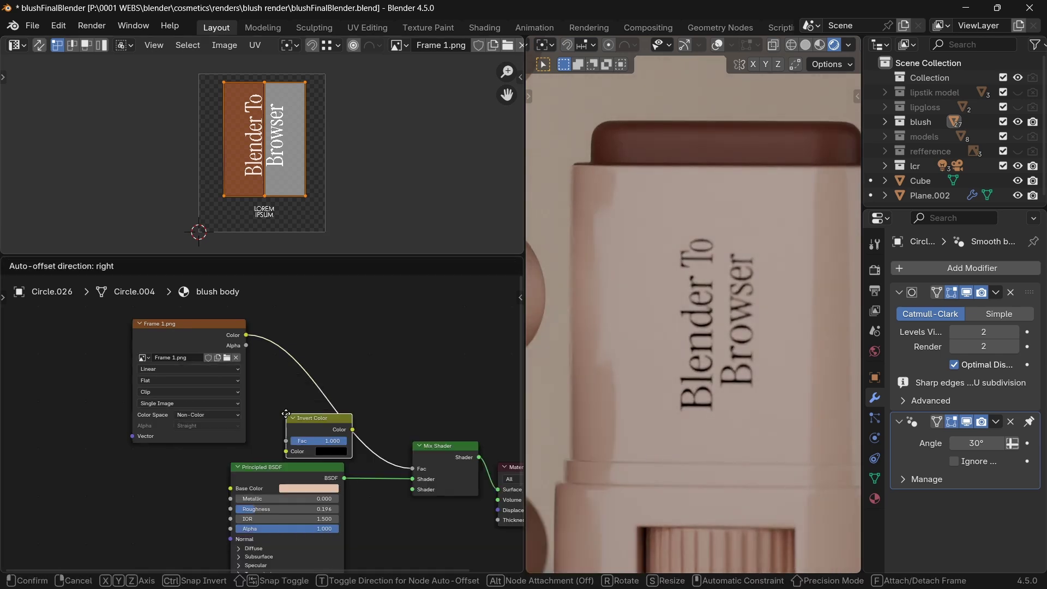
click(302, 400)
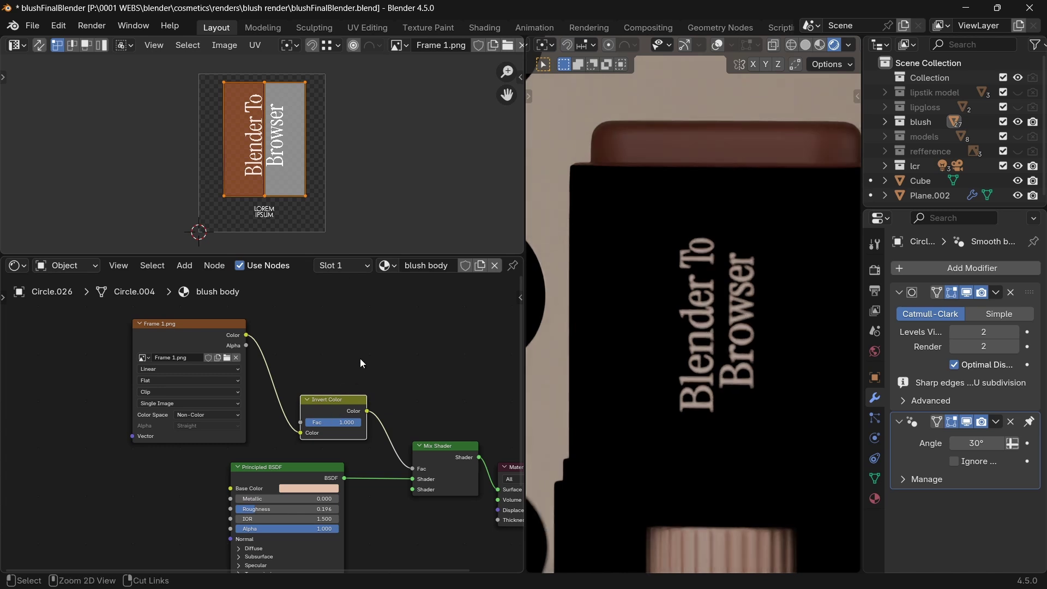
key(ctrl+z)
- Move the Principled BSDF aside, add a second Principled BSDF and connect it to the Mix Shader's second Shader input
scroll(283, 477, down, 3)
drag(269, 450, 197, 452)
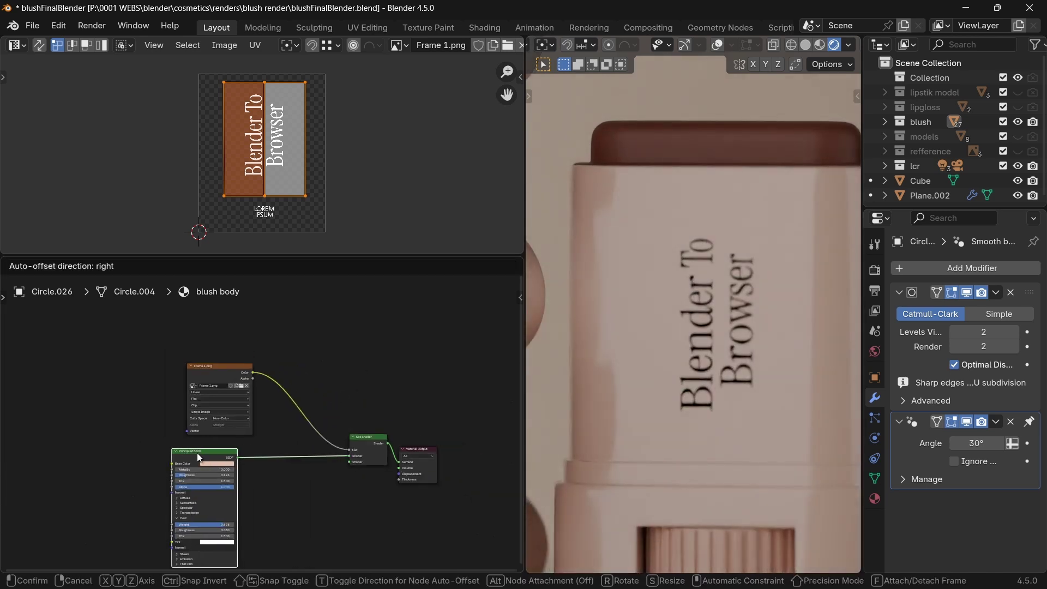
key(shift+a)
text(prin)
key(Return)
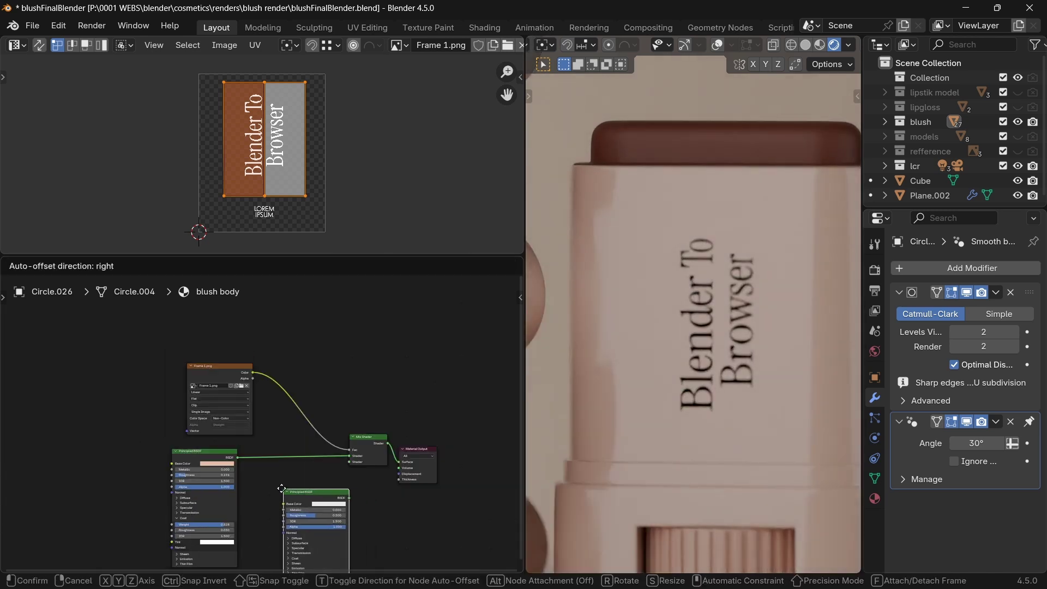
click(270, 486)
drag(335, 494, 372, 430)
- Set the second Principled BSDF's base color to white for the lettering
scroll(455, 518, up, 3)
click(316, 521)
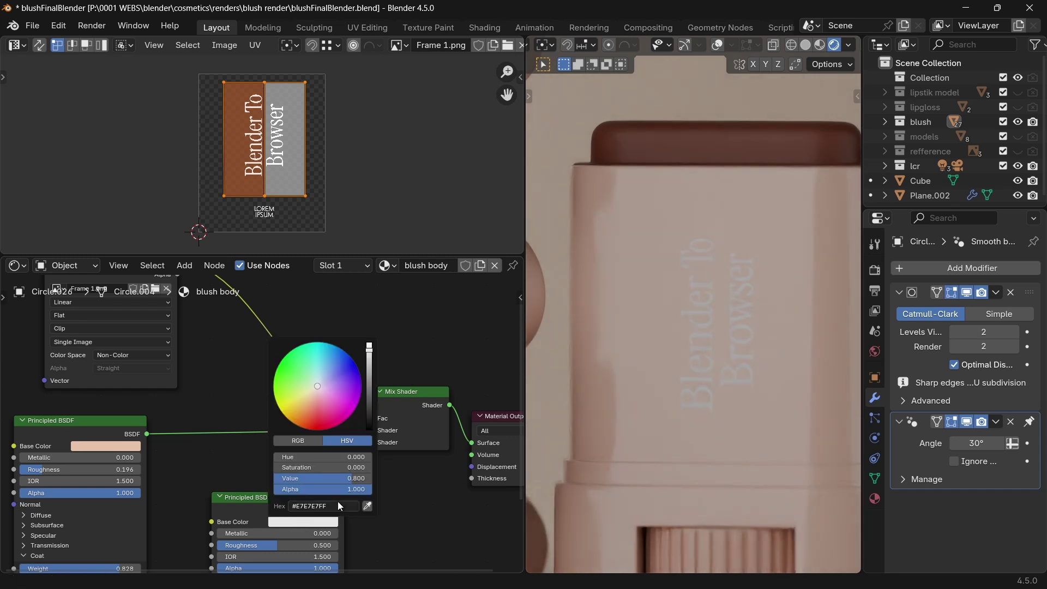
scroll(587, 344, down, 4)
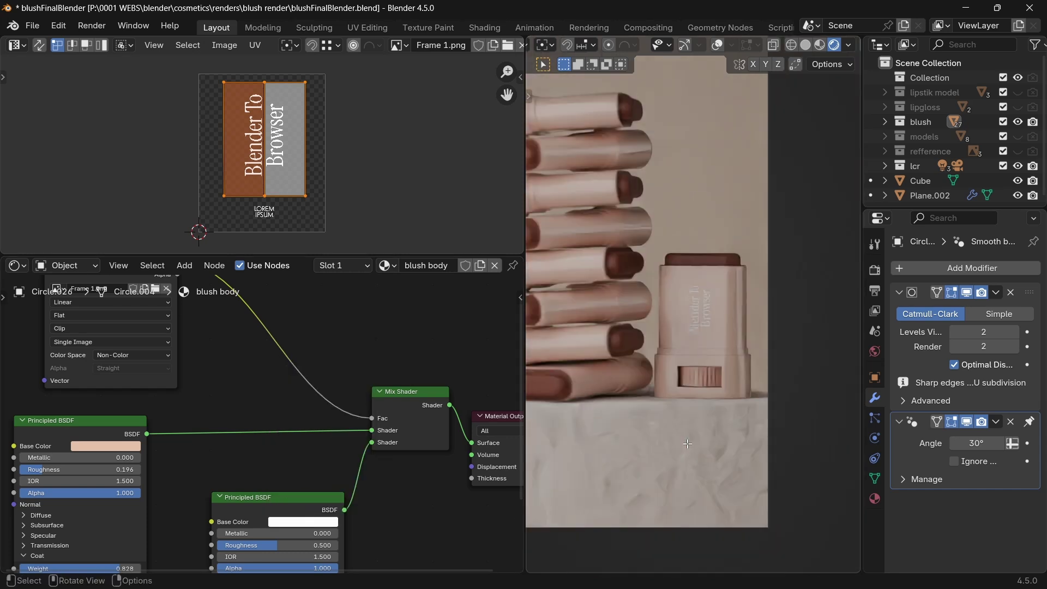
- Change the Frame 1.png texture's extension to Extend and save the file
middle_drag(236, 417, 320, 486)
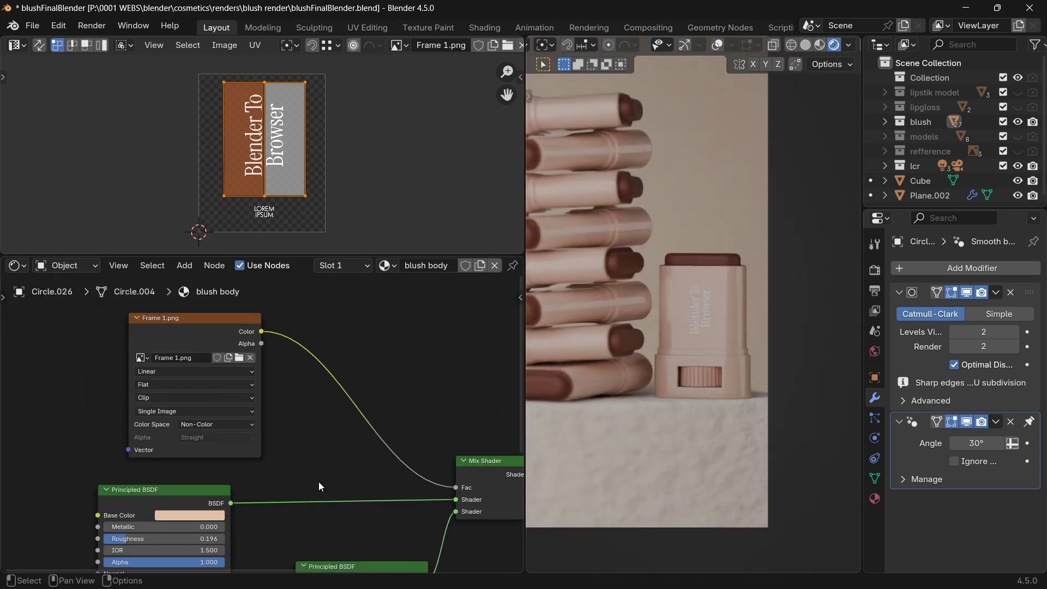
click(164, 384)
key(ctrl+s)
- Turn the UV Editor into a 3D Viewport, return to Object Mode and select the camera
click(16, 44)
click(49, 84)
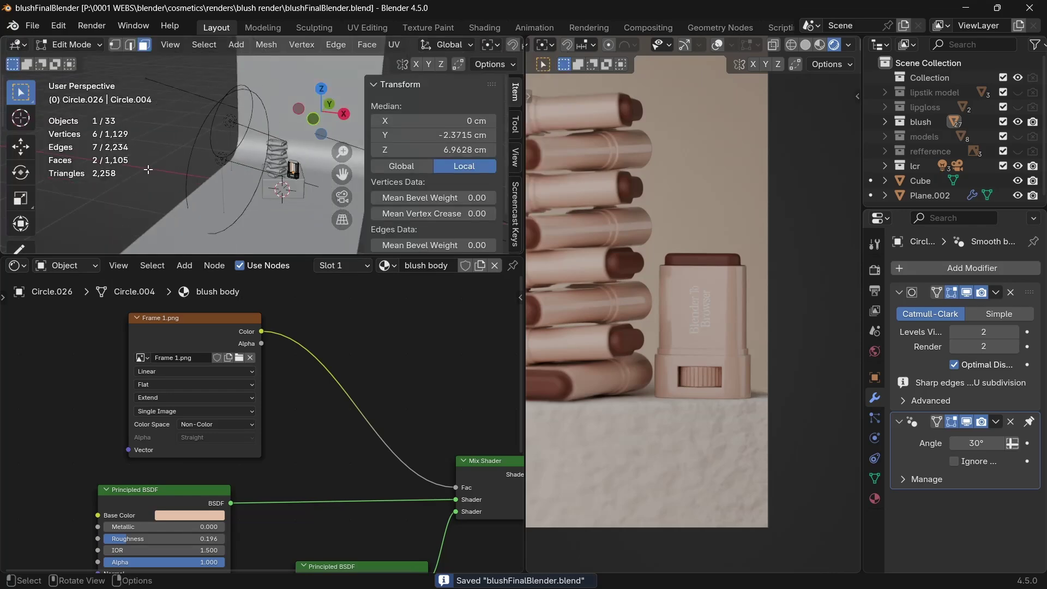
scroll(203, 192, down, 4)
key(Tab)
click(213, 200)
- In the camera's depth of field settings, replace the focus object with the upright stick
click(875, 438)
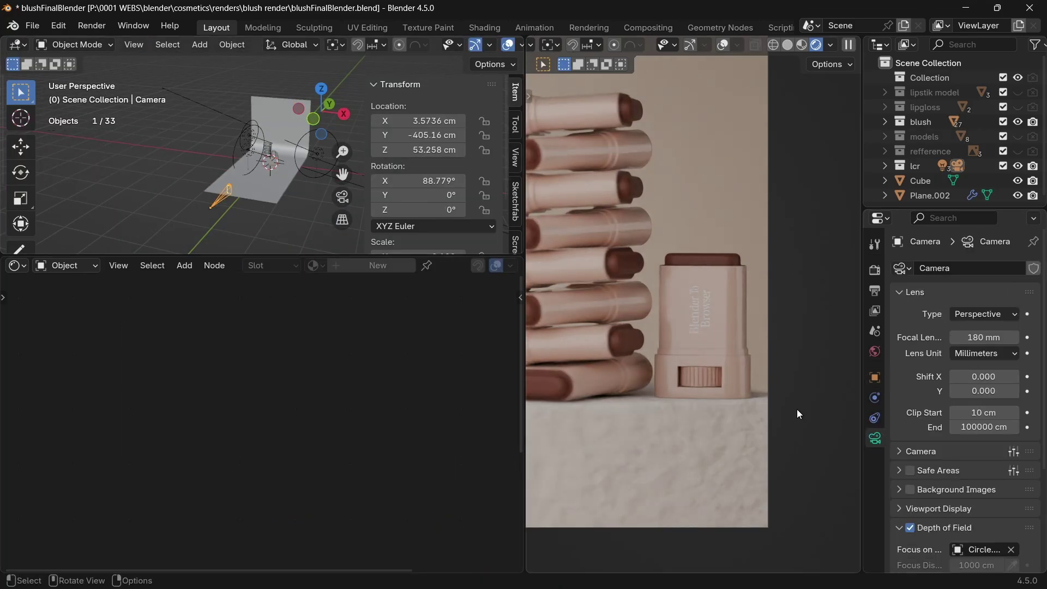
click(1011, 549)
click(751, 357)
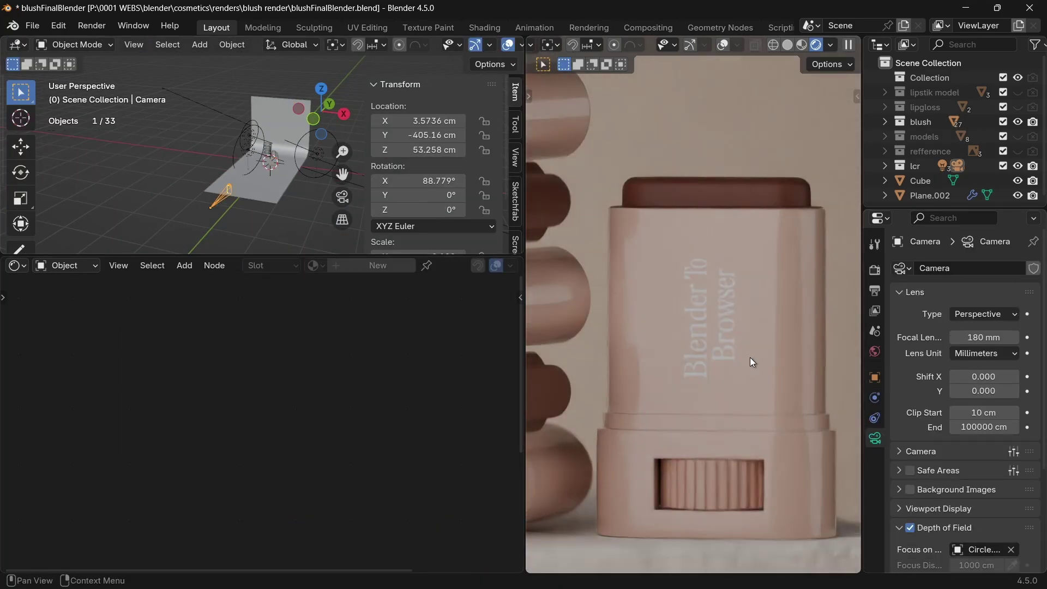
scroll(751, 357, up, 3)
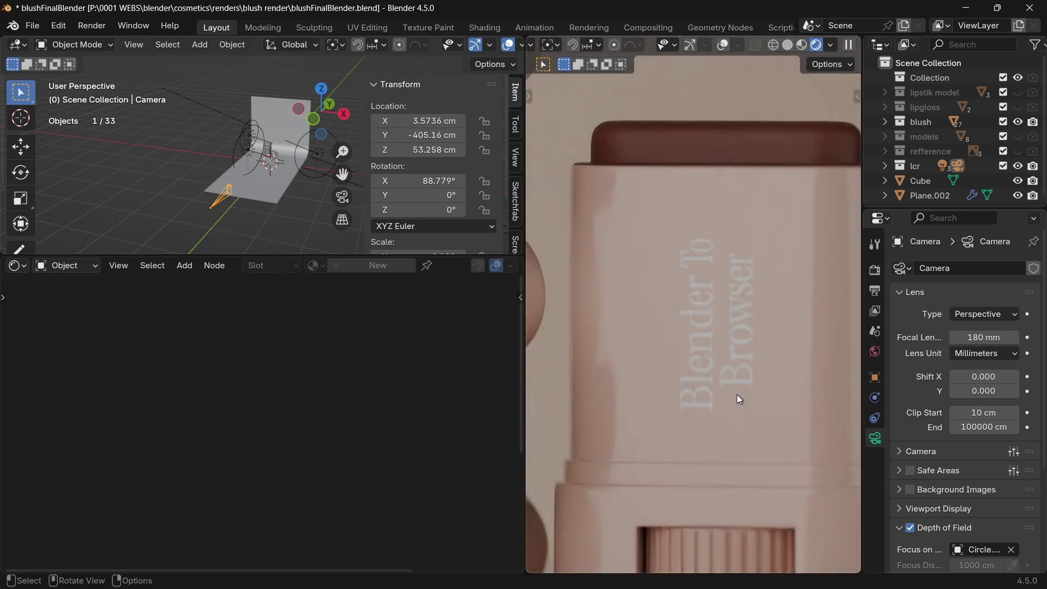
- Reselect the camera and set its depth of field F-Stop to 1.7
scroll(252, 192, up, 5)
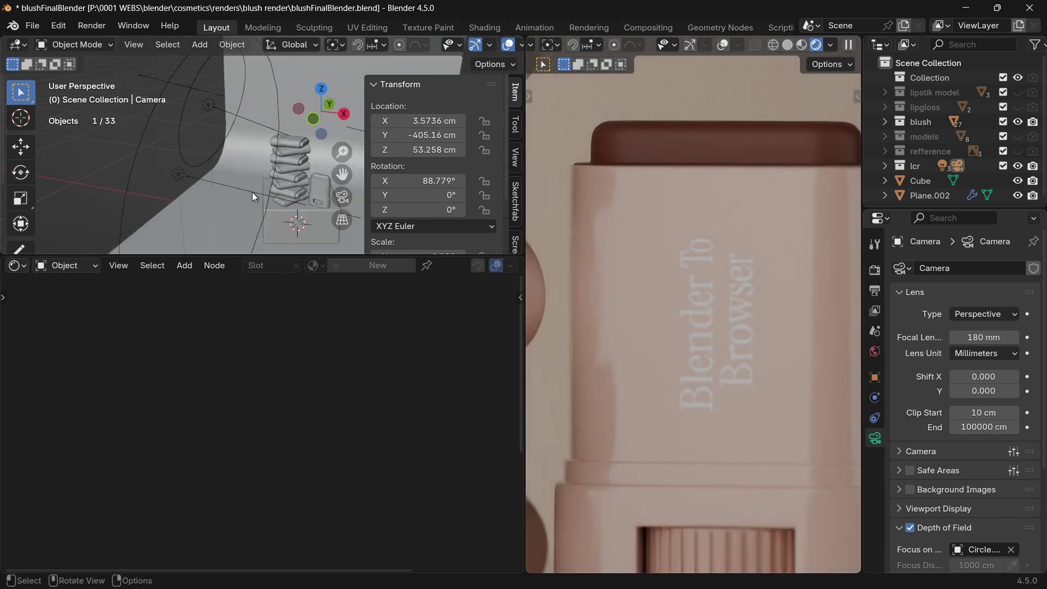
click(323, 201)
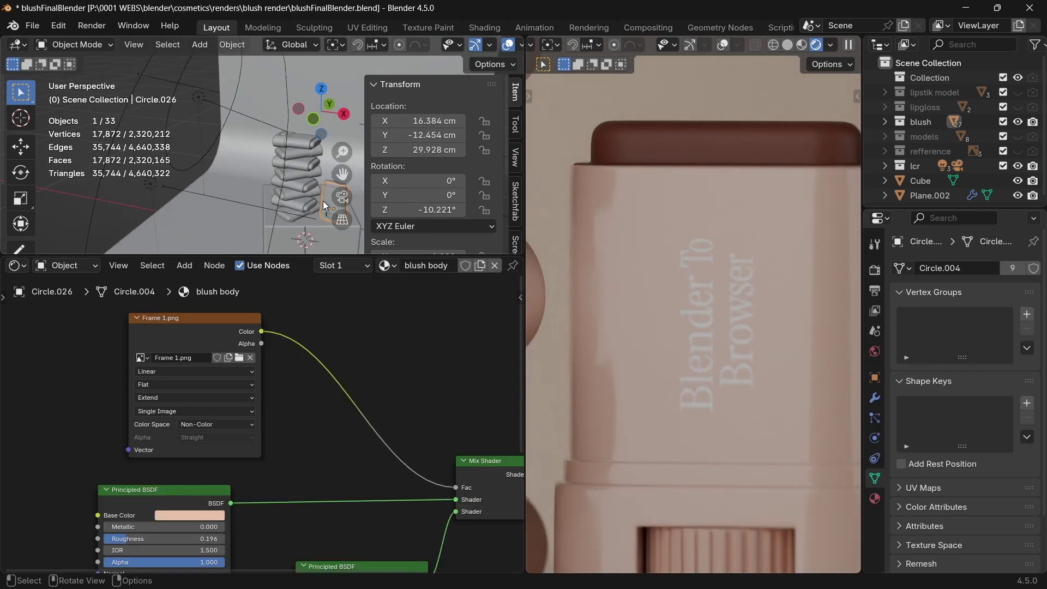
scroll(207, 224, down, 5)
click(206, 221)
scroll(954, 502, down, 3)
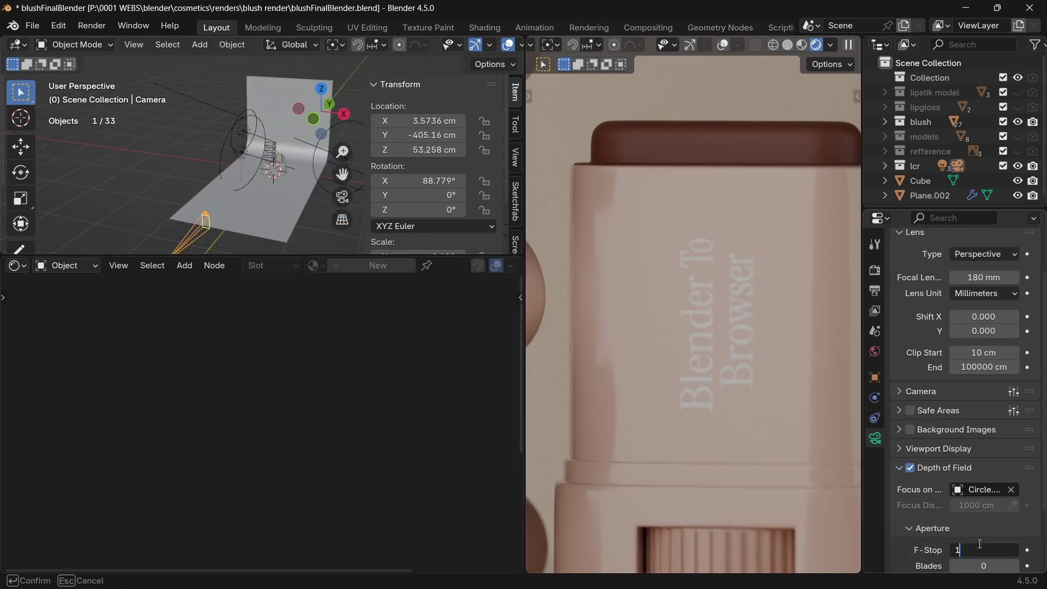
scroll(659, 515, down, 6)
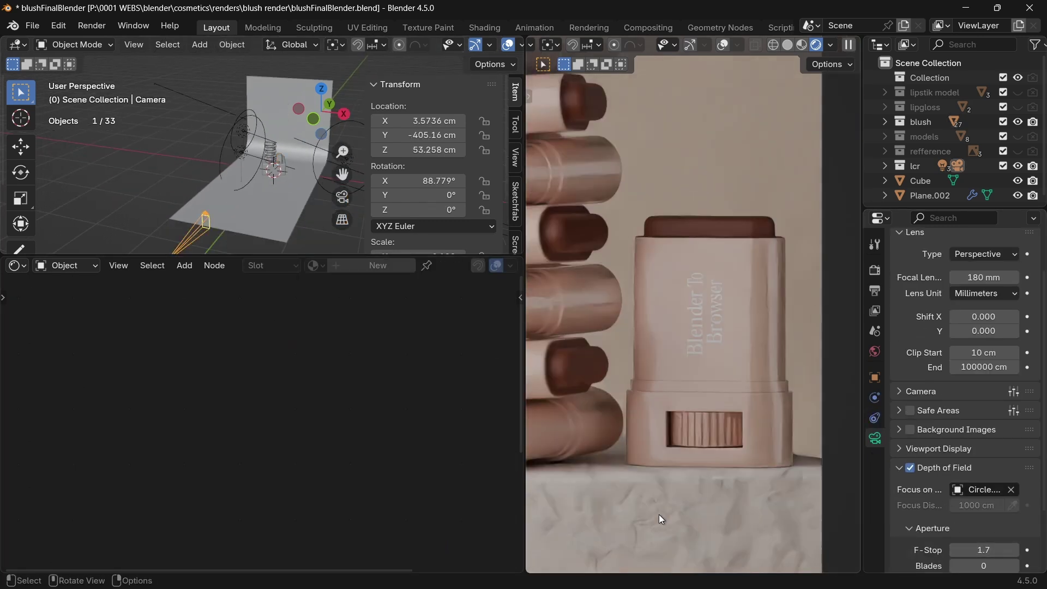
scroll(756, 493, up, 6)
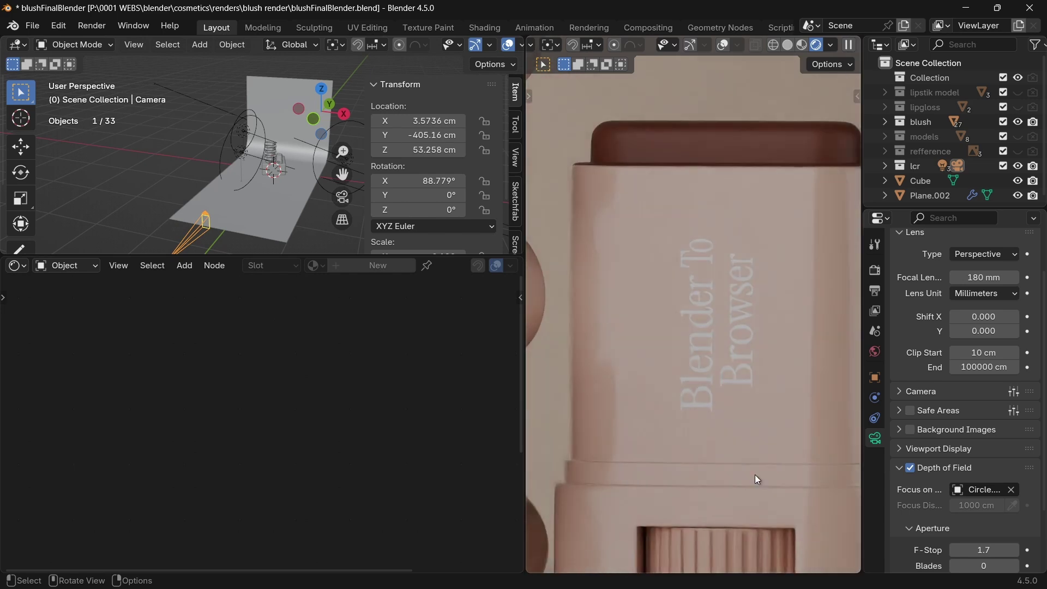
- Set the camera's focal length to 135 mm
scroll(970, 337, up, 3)
click(969, 337)
text(135)
key(Return)
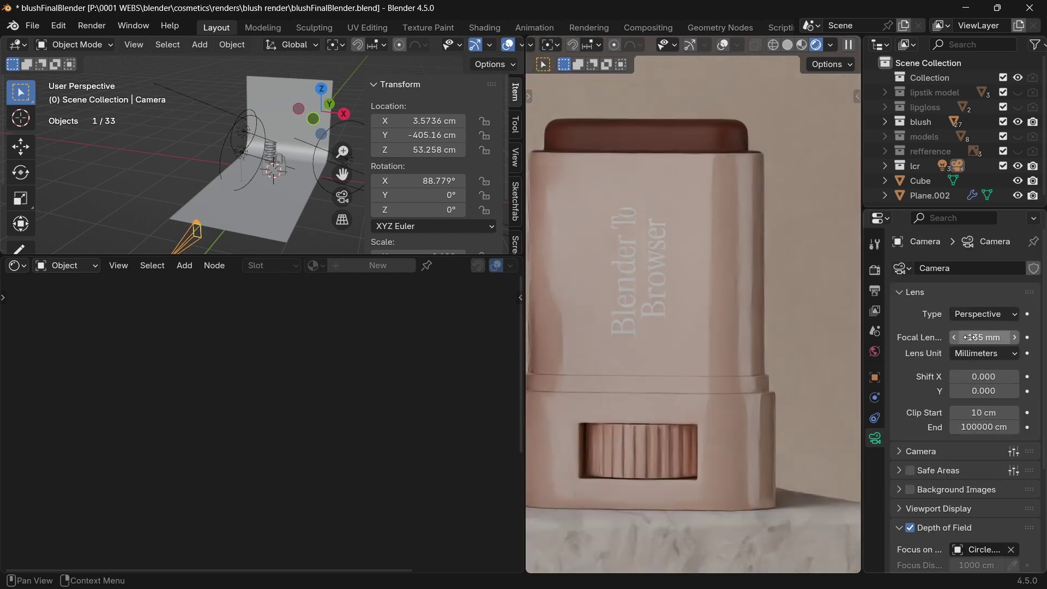
scroll(674, 374, down, 6)
scroll(674, 374, down, 2)
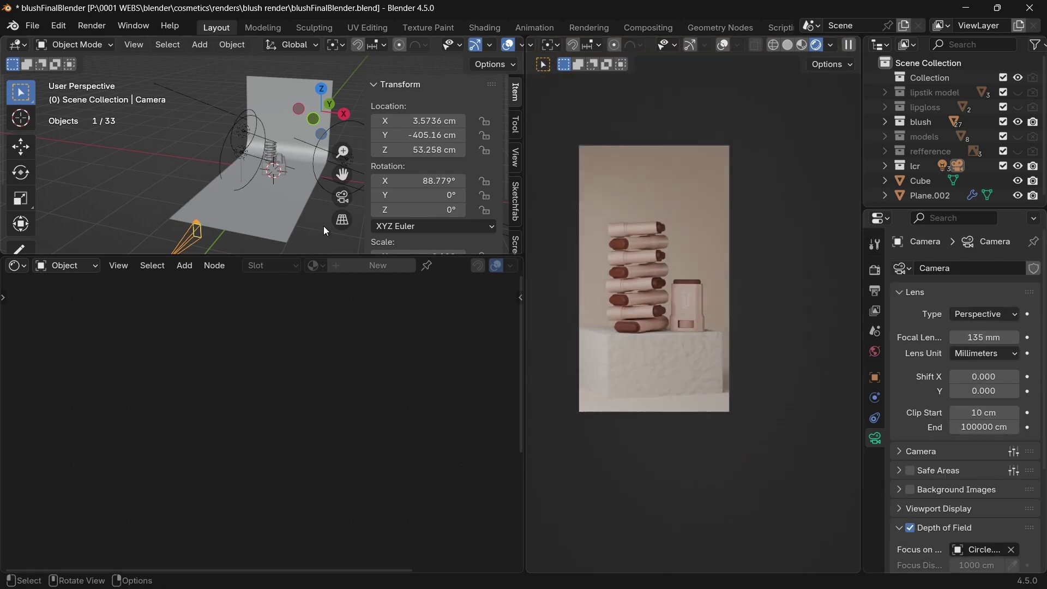
- Move the camera along its local Z towards the sticks, to about Y -333 cm
key(g)
key(z)
key(z)
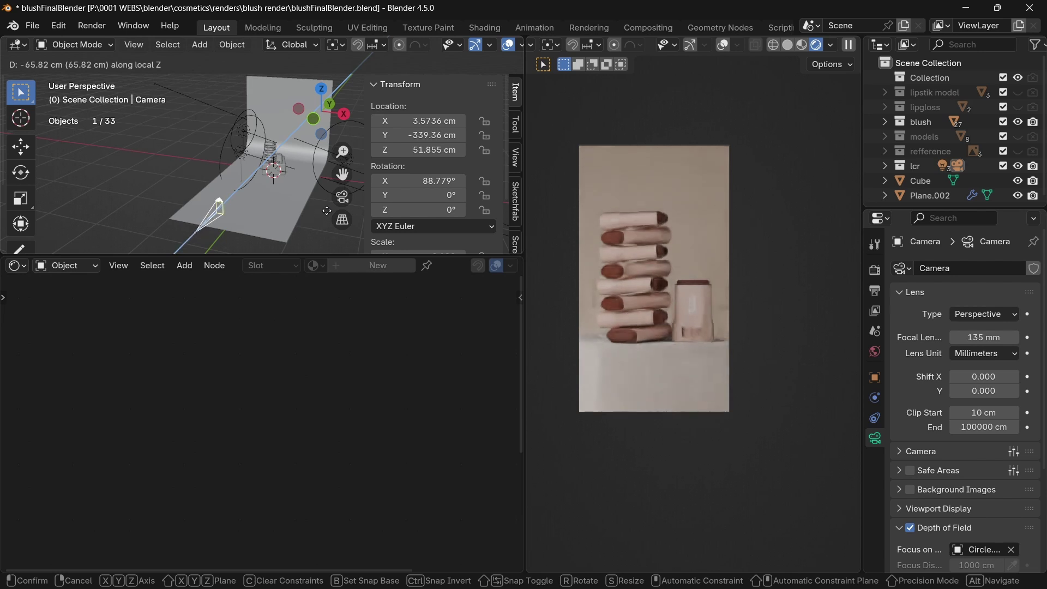
click(331, 211)
scroll(767, 375, up, 3)
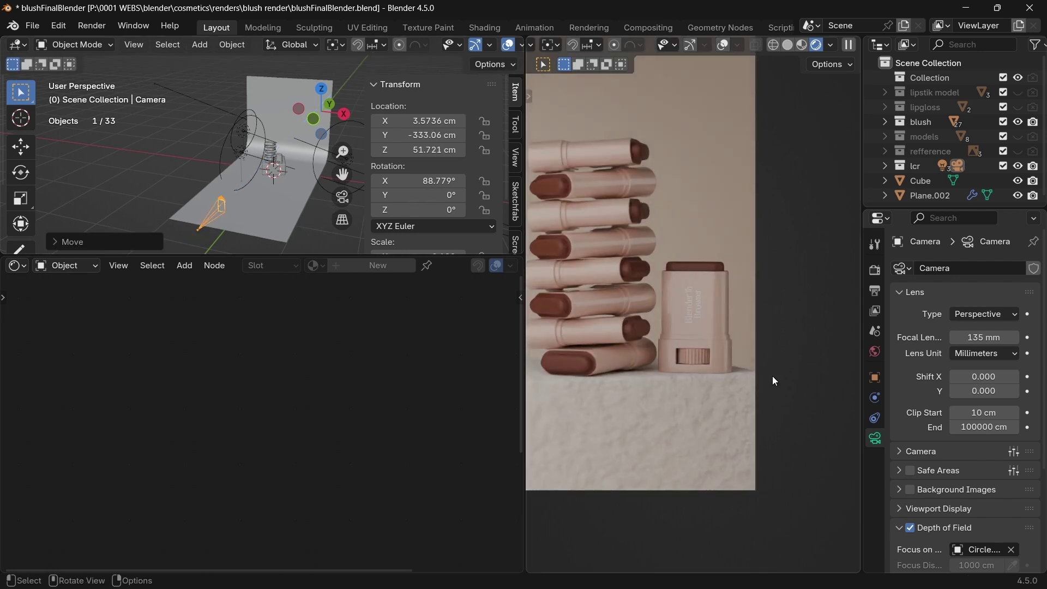
- Set the camera's depth of field F-Stop to 0.8 and save the file
scroll(976, 548, down, 4)
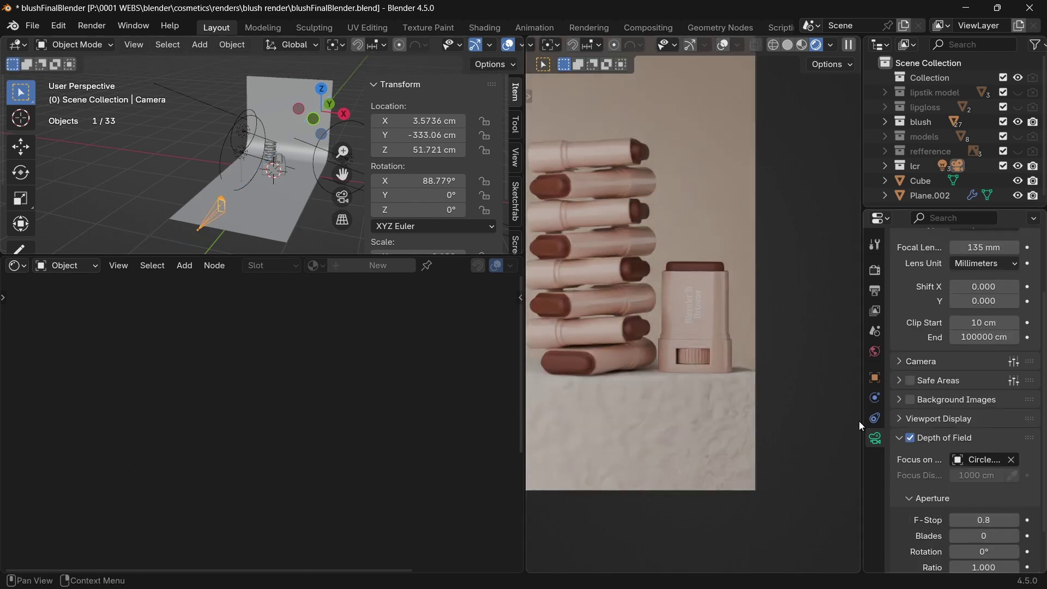
scroll(680, 317, up, 8)
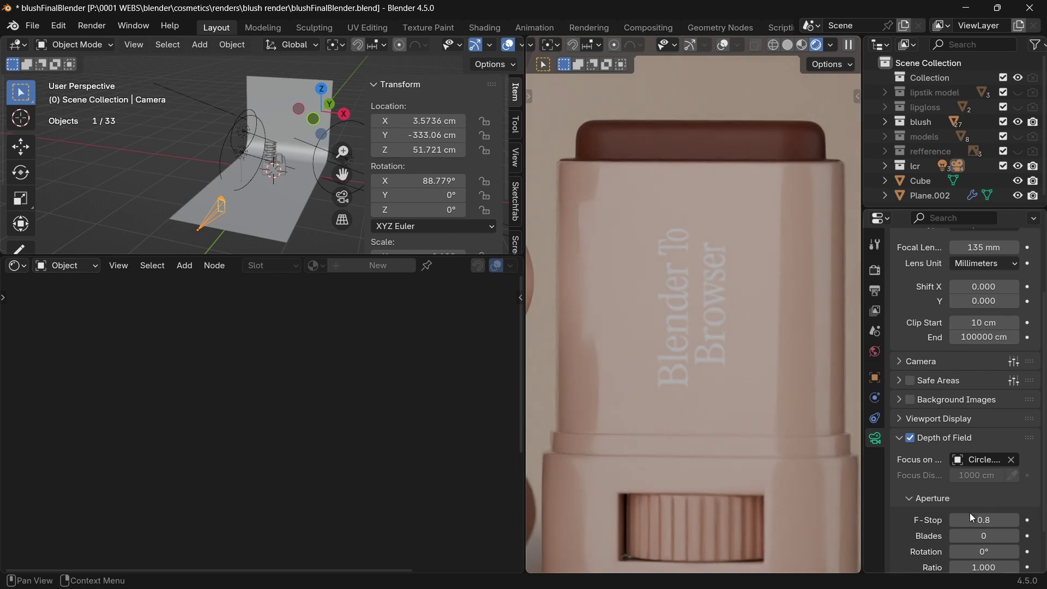
key(ctrl+s)
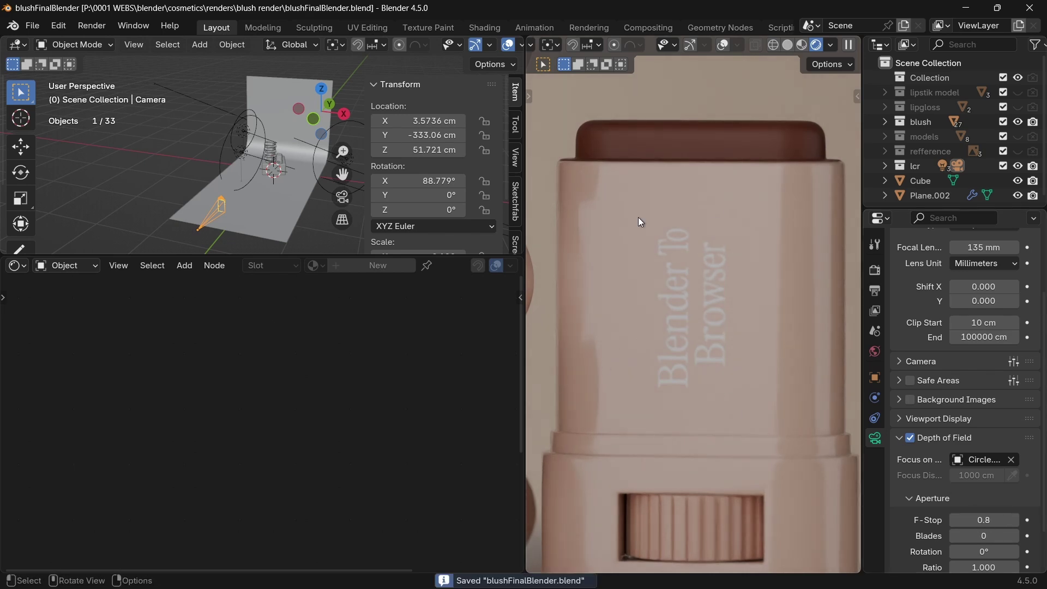
- Add a Plain Axes empty at the scene's origin
scroll(250, 189, up, 3)
key(shift+a)
mouse_move(188, 362)
click(294, 364)
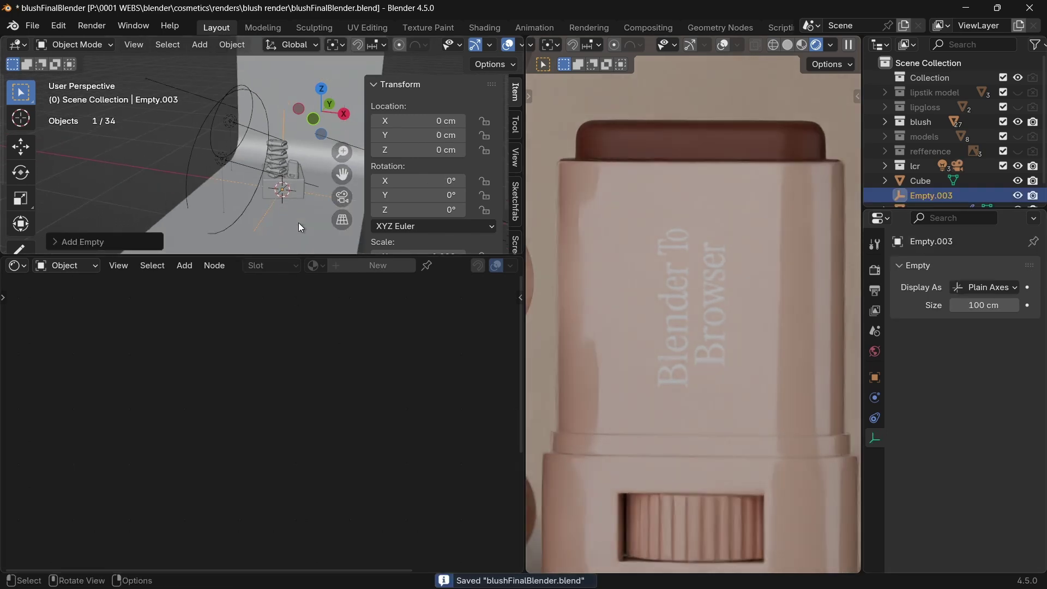
- Raise the new empty along Z to about 28.4 cm and scale it down to about 0.65
key(g)
key(z)
click(300, 211)
key(s)
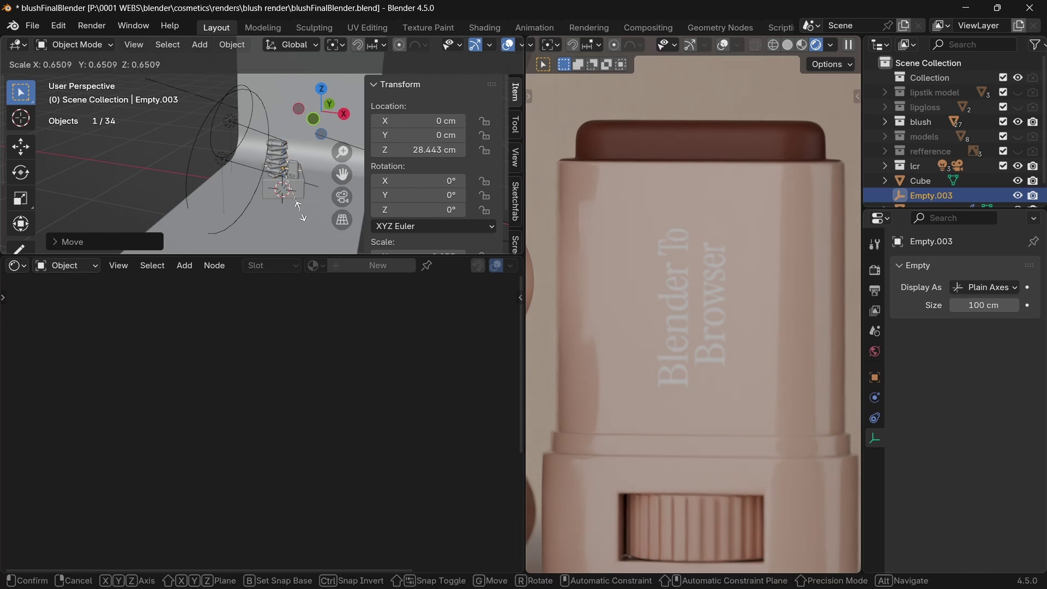
click(299, 211)
- Rename the new empty as "camera focus"
scroll(927, 164, down, 1)
double_click(923, 177)
text(camera foc)
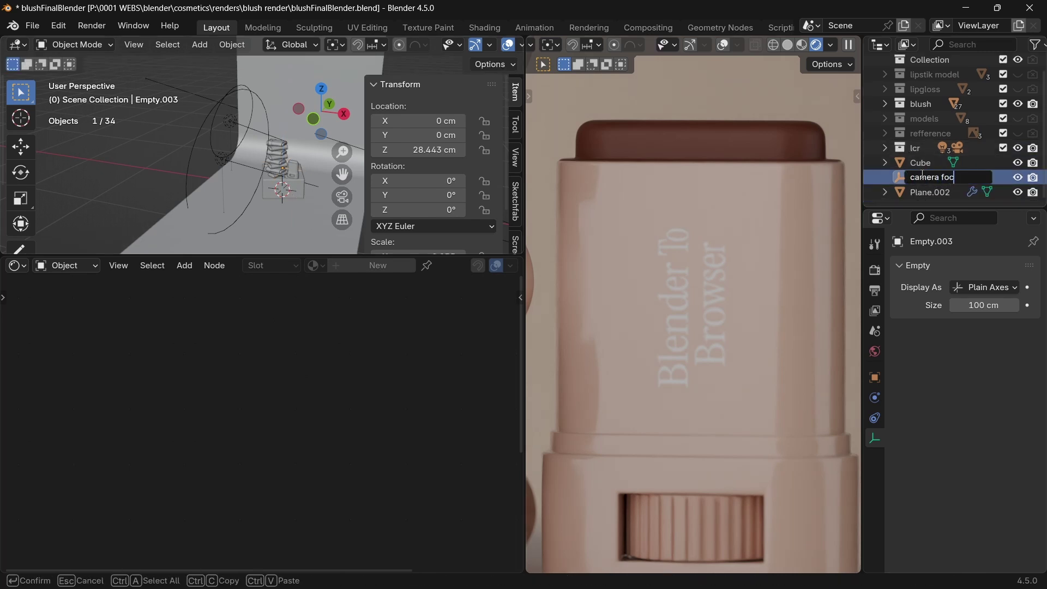
text(us)
key(Return)
- Move the camera focus empty towards the standing stick, to about X 7.4 cm and Y -16 cm
scroll(289, 178, up, 5)
key(g)
key(x)
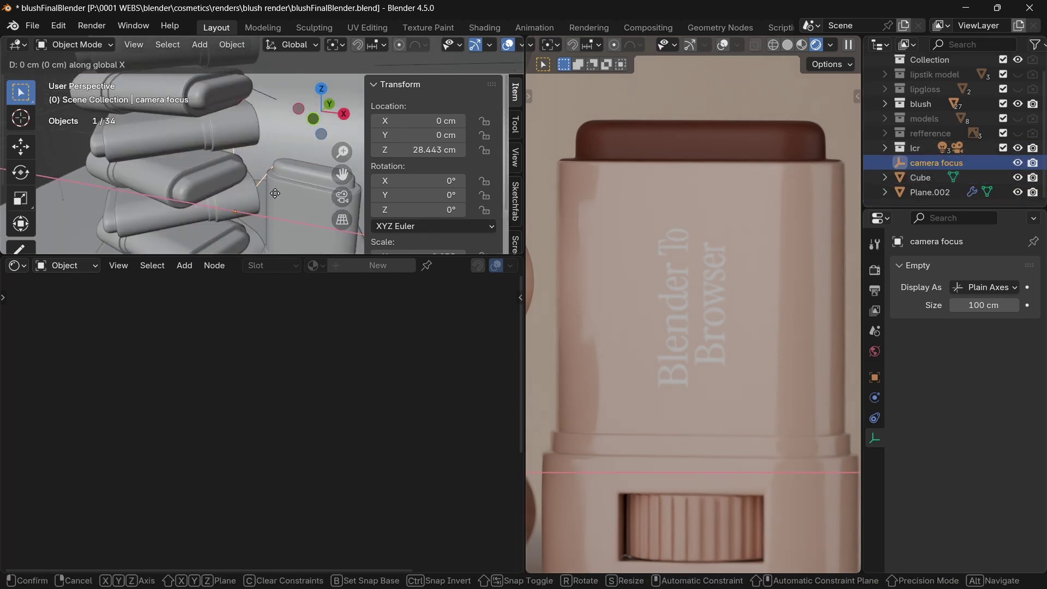
click(309, 220)
scroll(309, 221, down, 5)
key(g)
key(y)
click(291, 239)
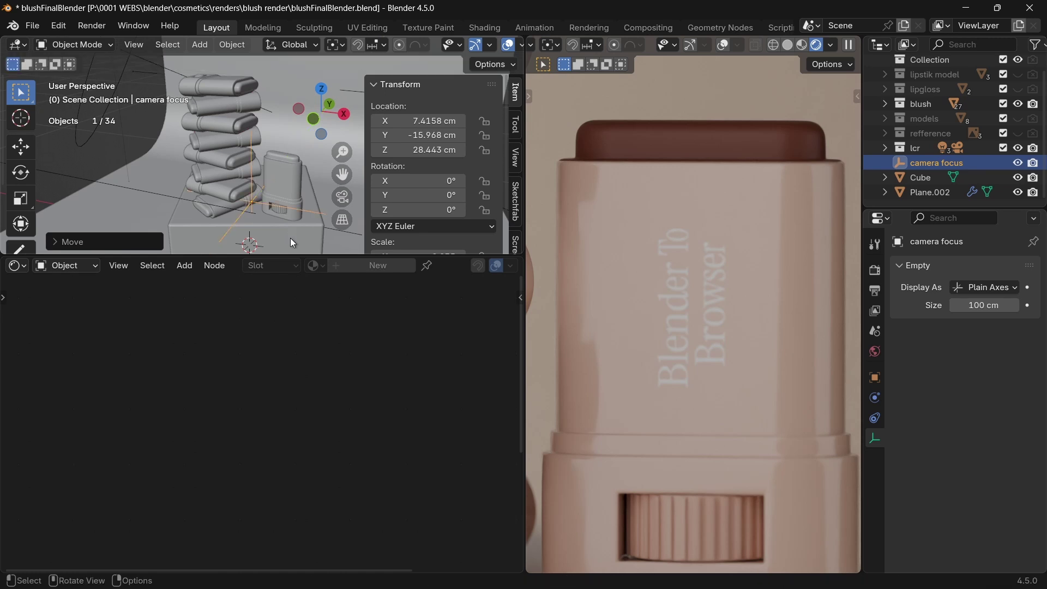
- Align the camera focus empty with the standing stick's body at about X 11.2 cm and Z 37.1 cm
key(g)
key(x)
key(Return)
key(g)
key(z)
key(Return)
- Set the camera's depth of field to focus on the camera focus empty and save the file
scroll(305, 219, down, 3)
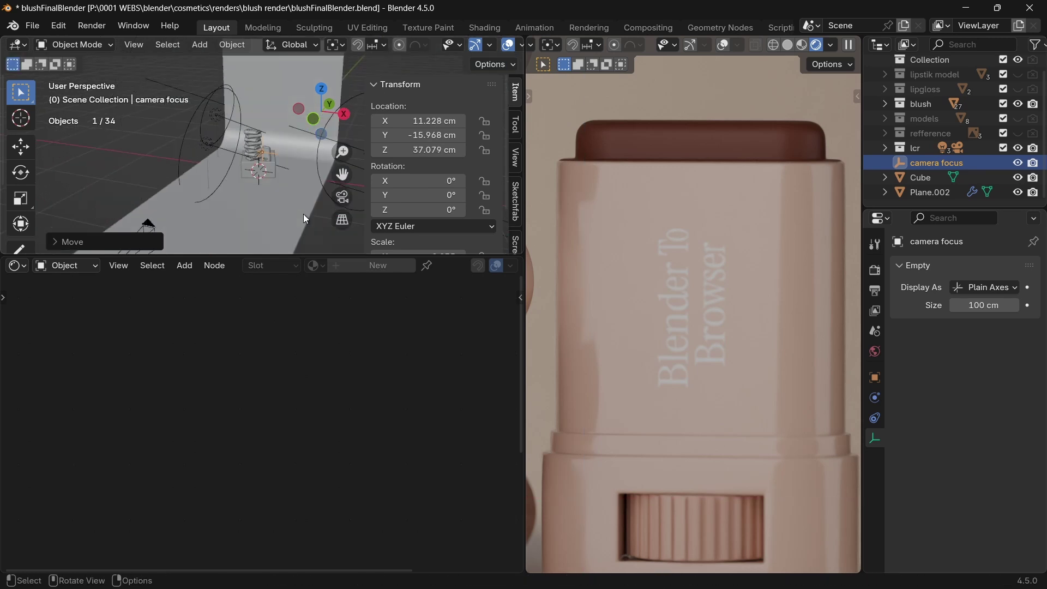
click(148, 223)
scroll(273, 167, up, 10)
shift+middle_drag(300, 213, 286, 153)
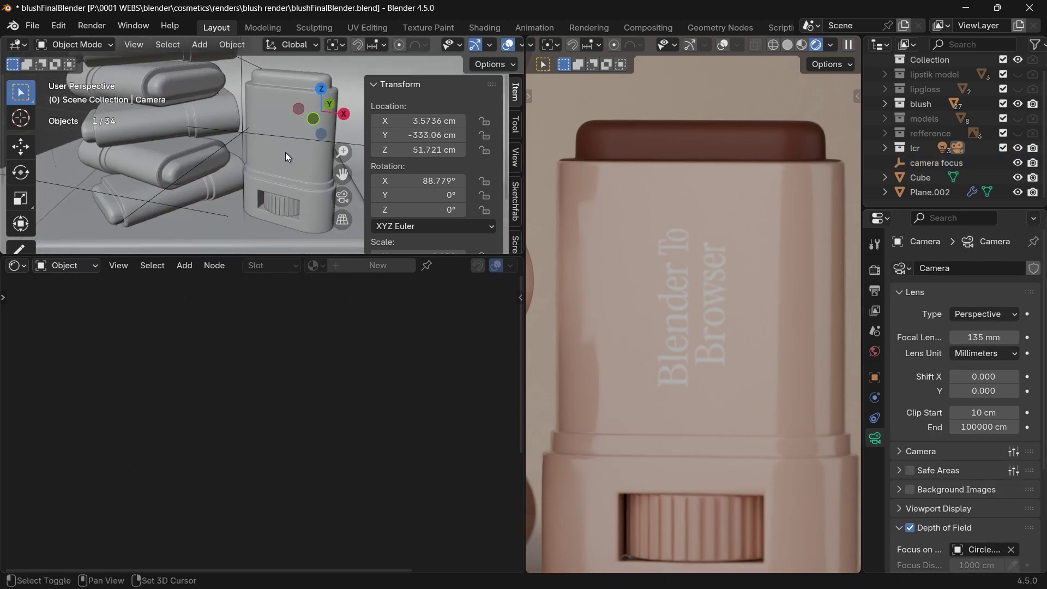
click(1011, 550)
click(1011, 549)
click(243, 135)
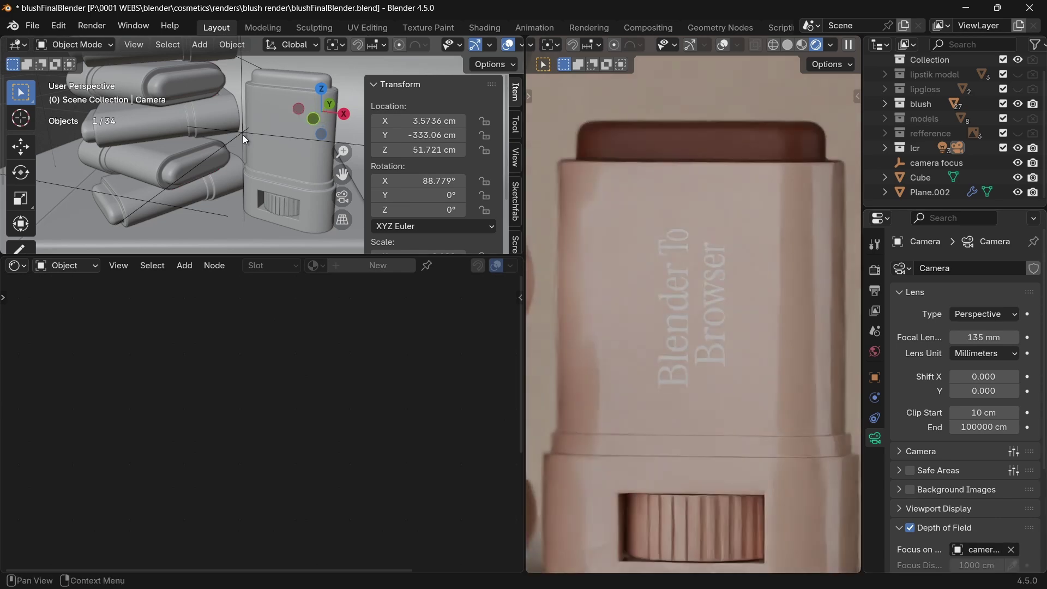
scroll(611, 316, down, 4)
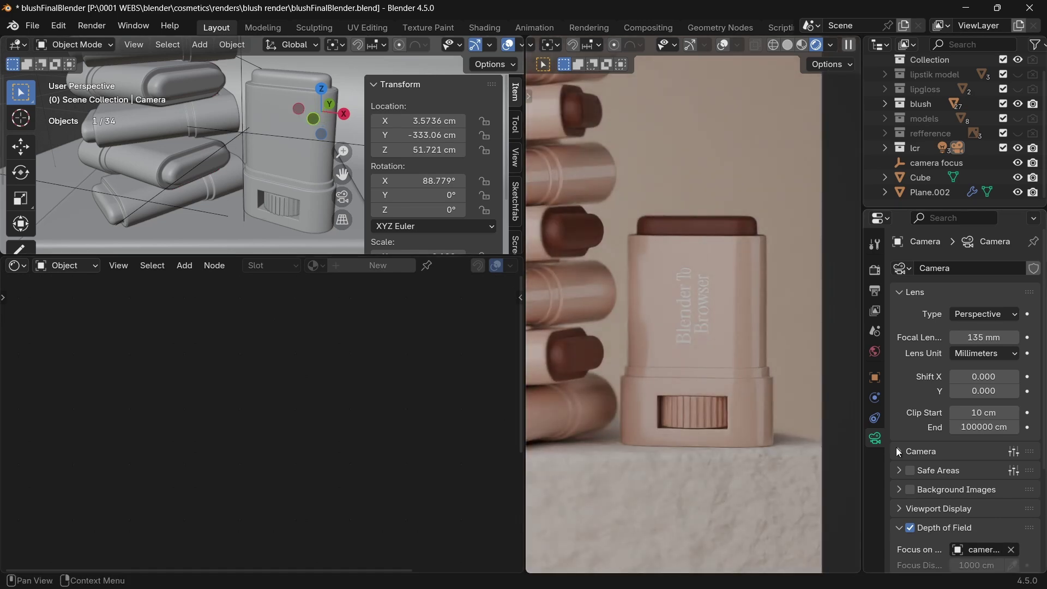
key(KP_0)
key(ctrl+s)
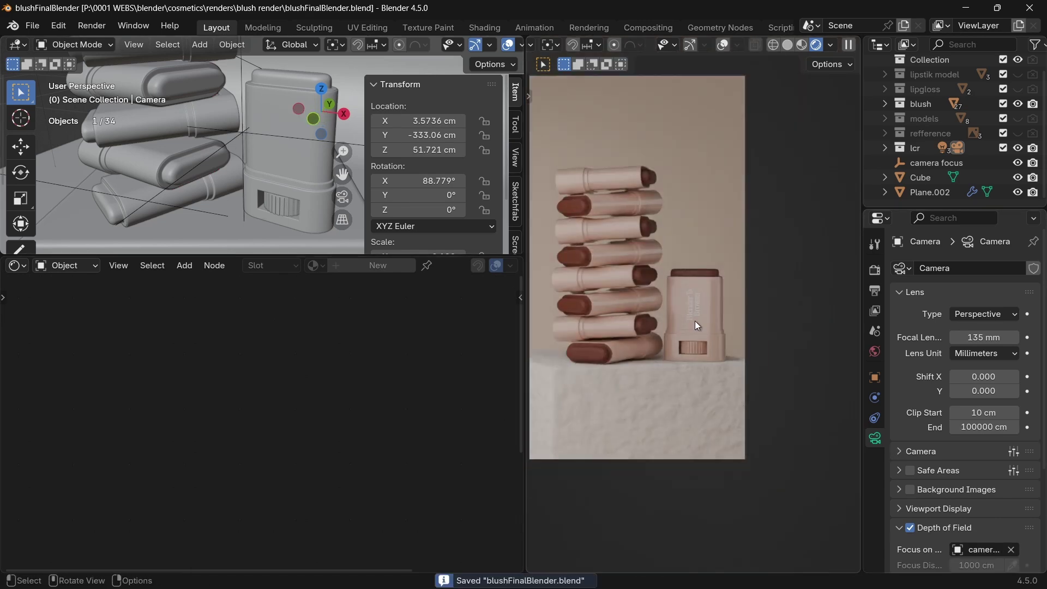
- Darken the base colour of the blush body material to a value of about 0.68 and save the file
click(695, 320)
middle_drag(250, 509, 283, 418)
scroll(265, 418, up, 5)
click(229, 418)
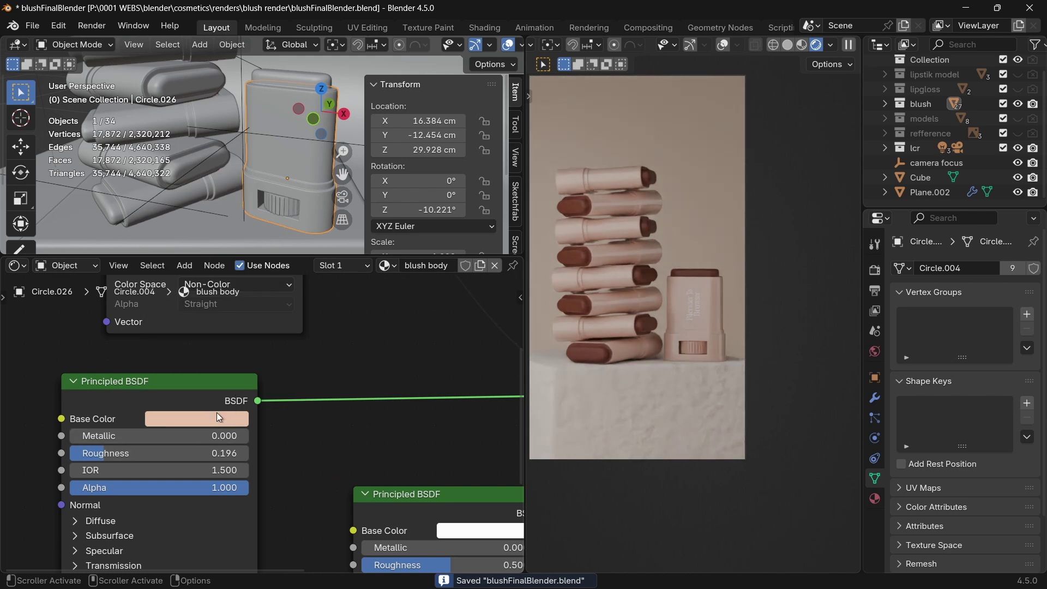
click(218, 418)
mouse_move(264, 354)
mouse_down()
mouse_move(275, 355)
mouse_move(255, 354)
mouse_up()
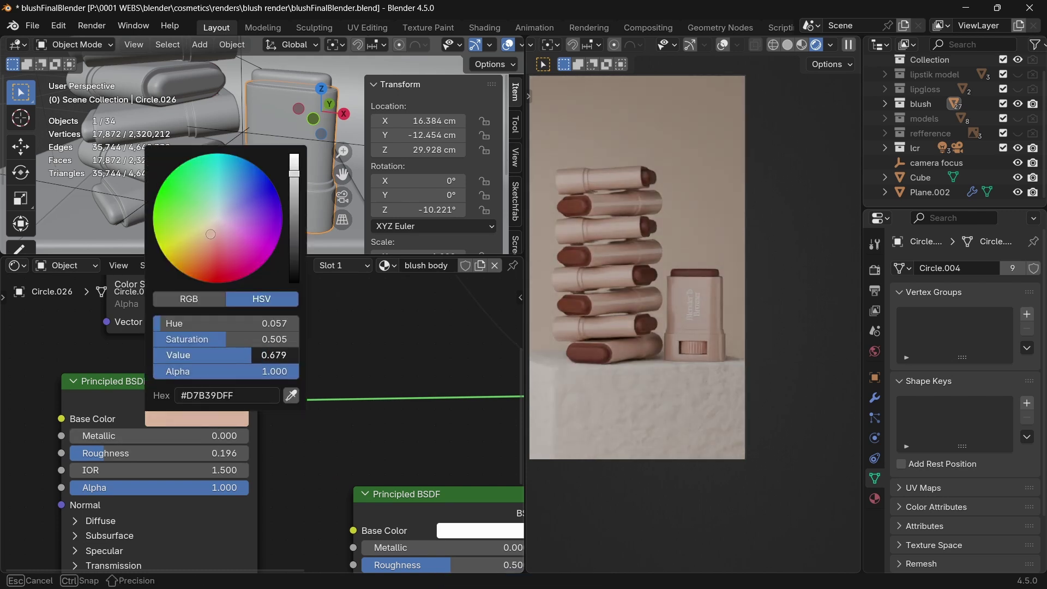
key(ctrl+s)
- Set the white label shader's base colour to full white and its roughness to 1.0
scroll(796, 358, down, 1)
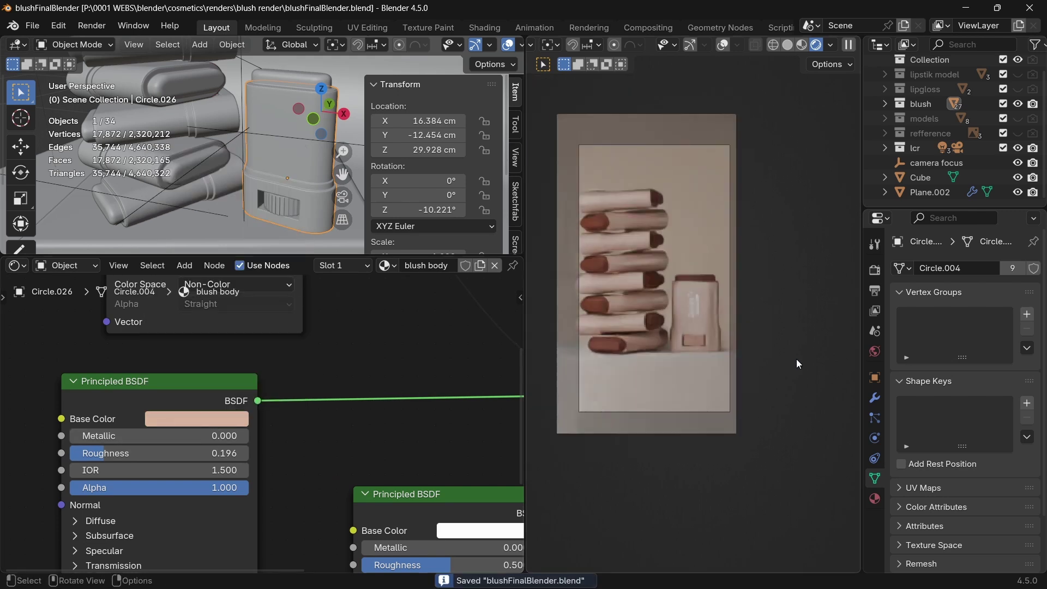
scroll(796, 359, up, 6)
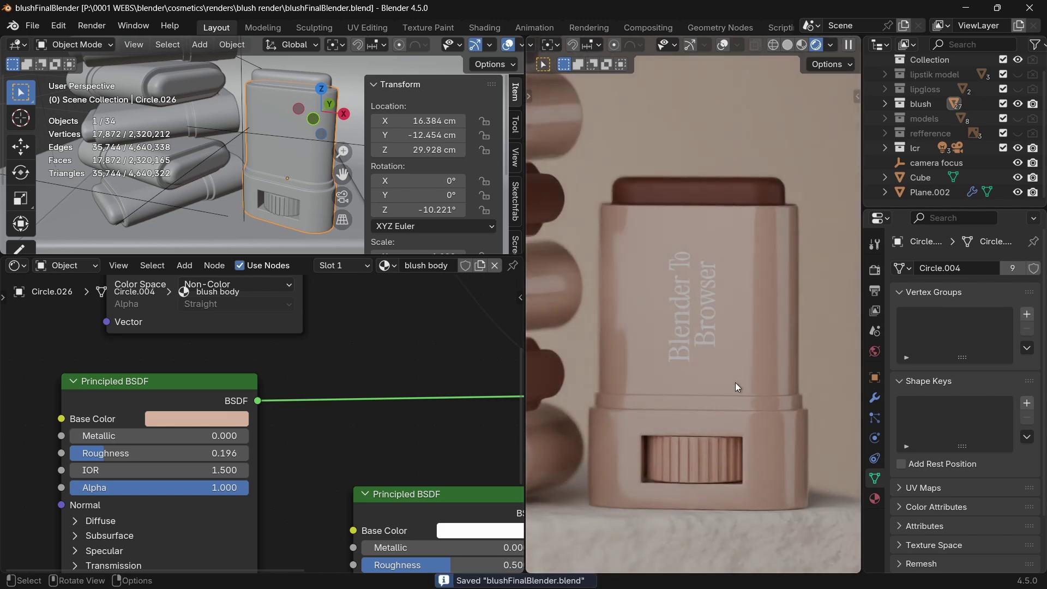
scroll(356, 424, down, 3)
click(393, 482)
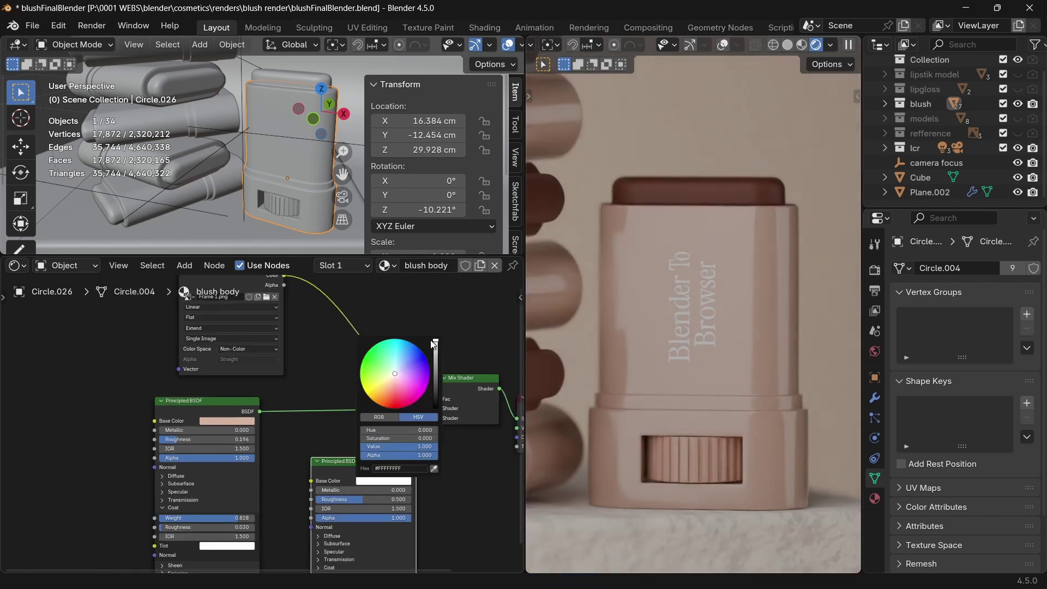
mouse_move(433, 344)
mouse_down()
mouse_move(435, 406)
mouse_move(435, 340)
mouse_up()
middle_drag(441, 496, 433, 435)
scroll(433, 435, up, 4)
drag(371, 444, 430, 449)
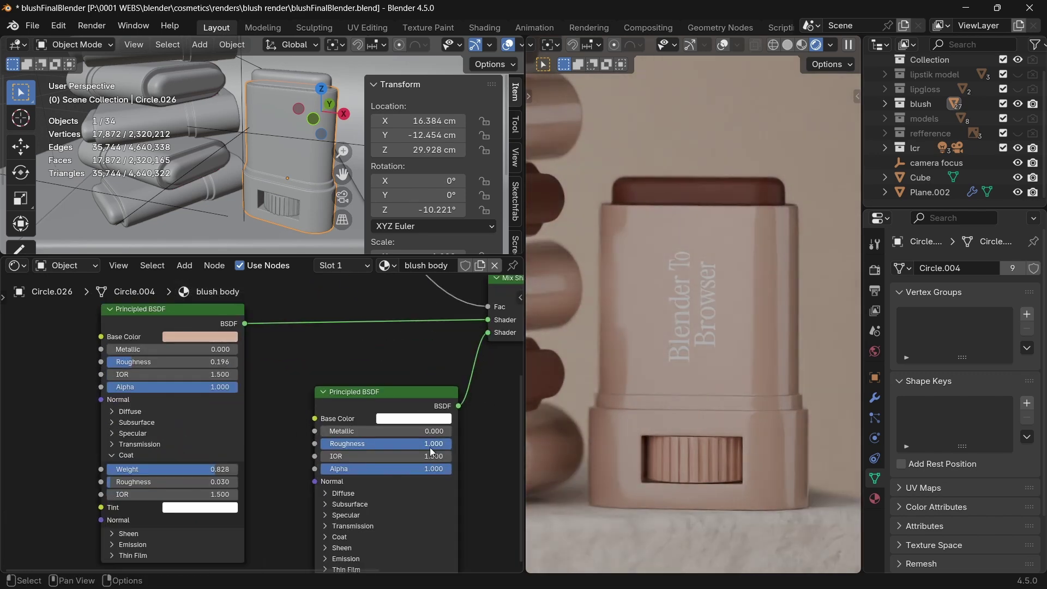
- Set the label shader's sheen weight to about 0.389 and lower its roughness
middle_drag(482, 476, 465, 414)
click(321, 482)
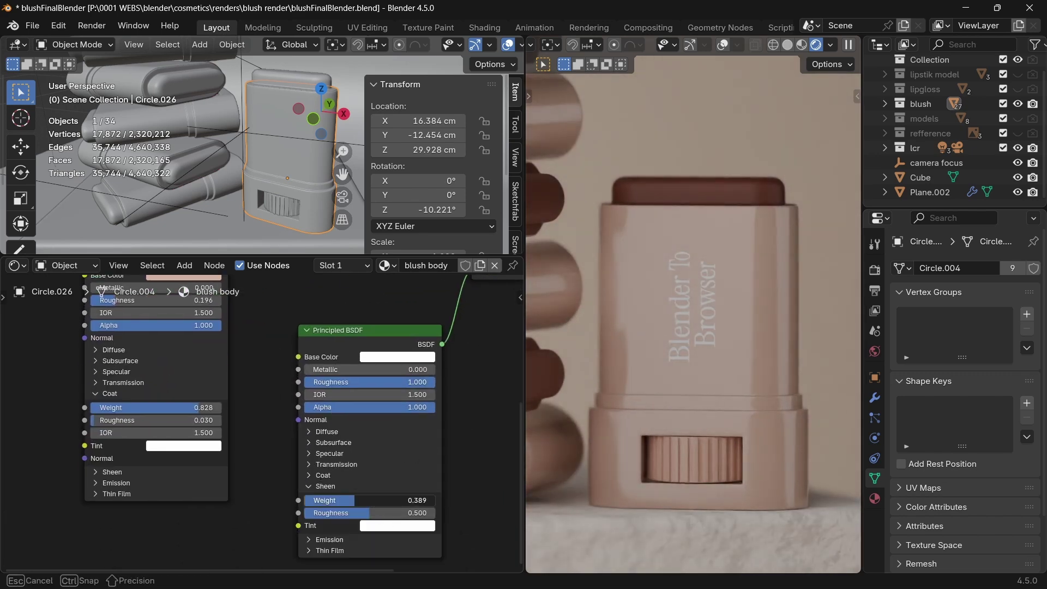
scroll(329, 479, up, 2)
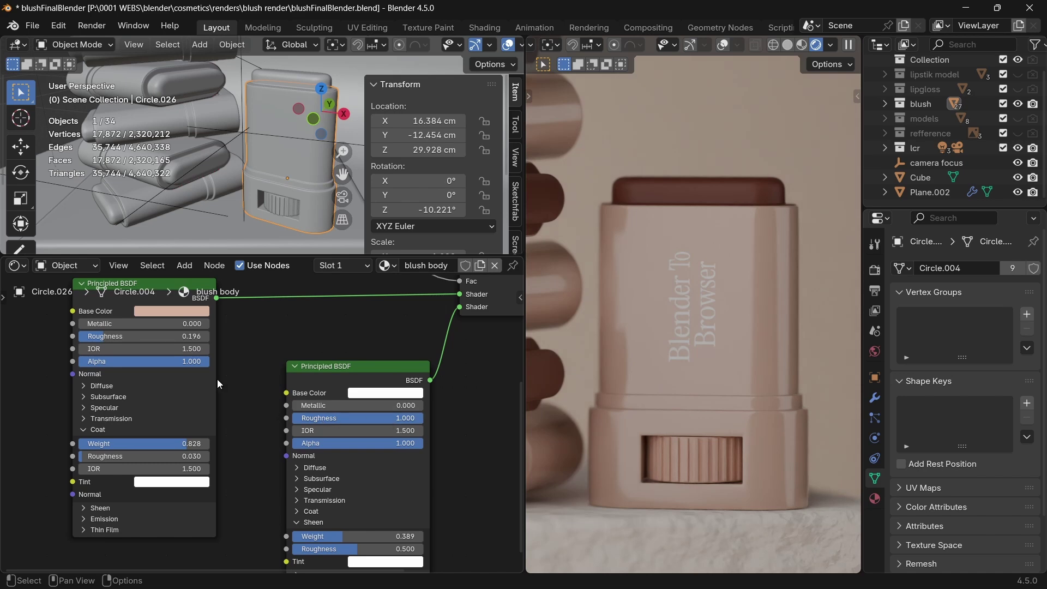
drag(393, 418, 316, 418)
- Add a Bump node between the label image's colour output and the label shader's normal input, and save the file
scroll(257, 433, down, 3)
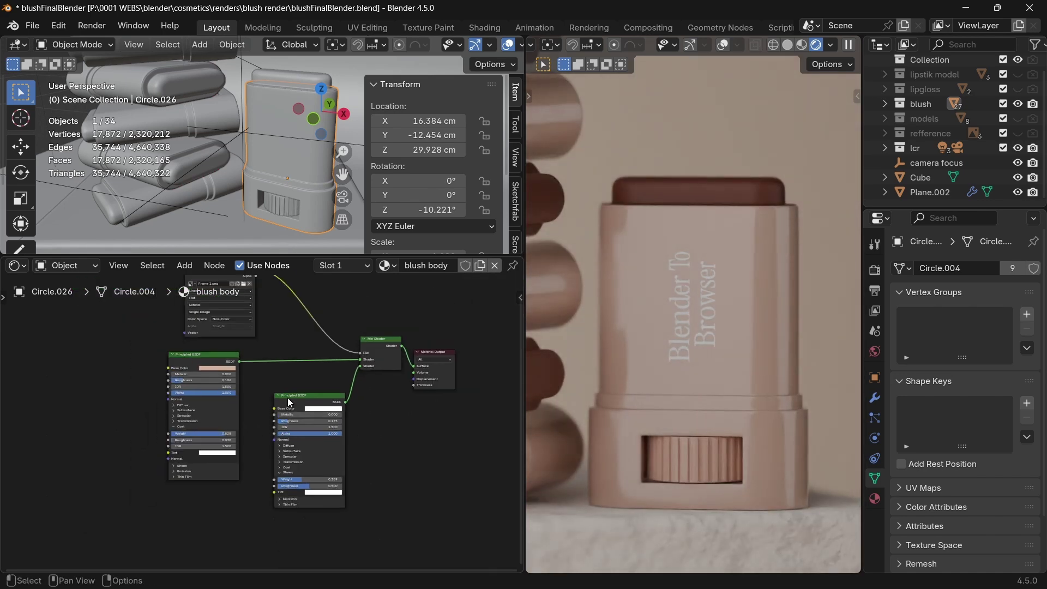
drag(198, 357, 83, 363)
key(shift+a)
text(bump)
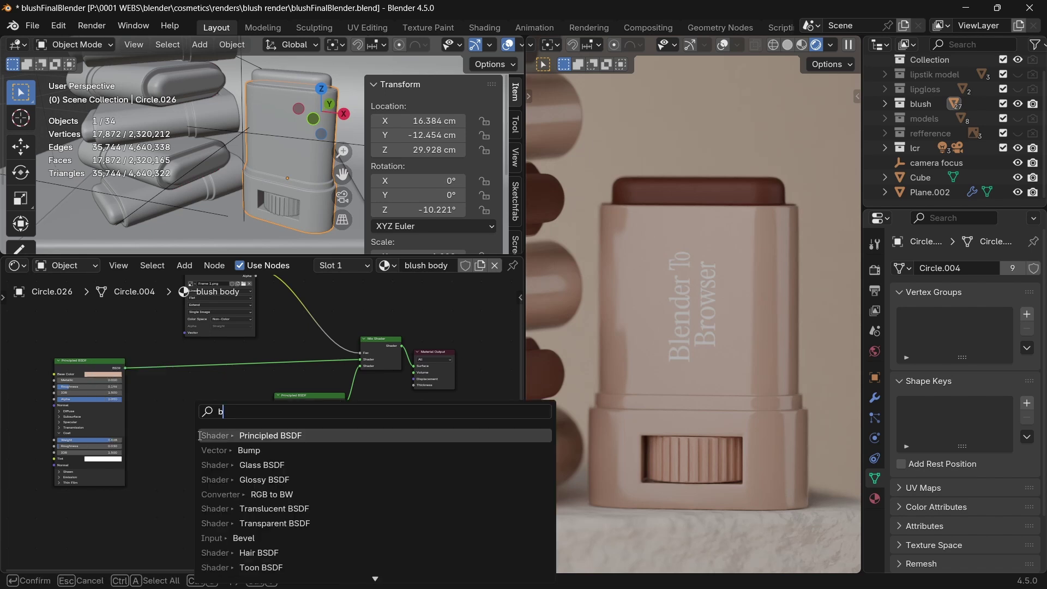
key(Return)
click(199, 436)
scroll(259, 303, down, 3)
drag(231, 302, 273, 437)
key(ctrl+s)
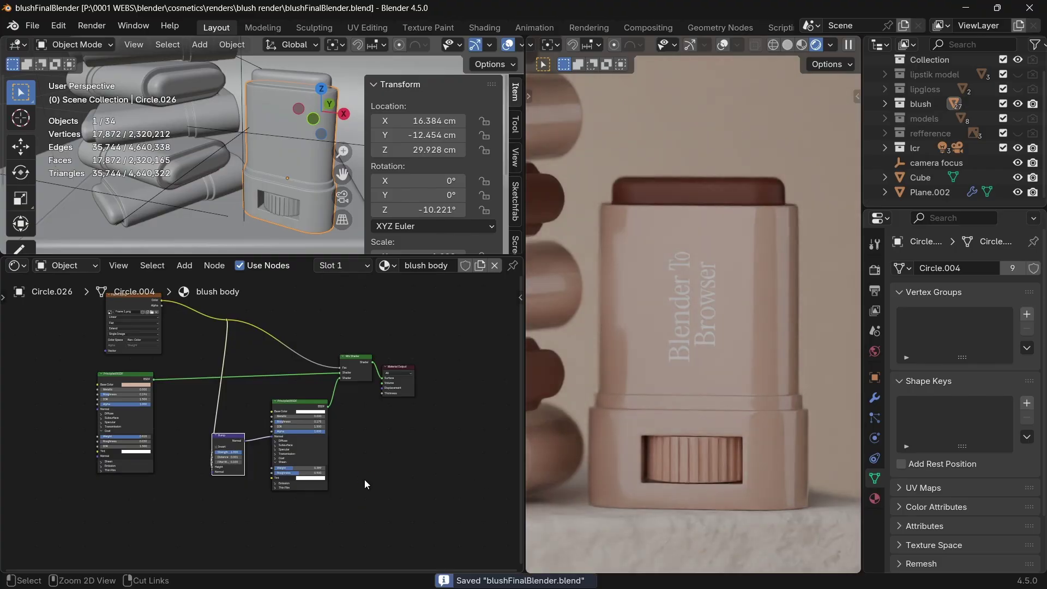